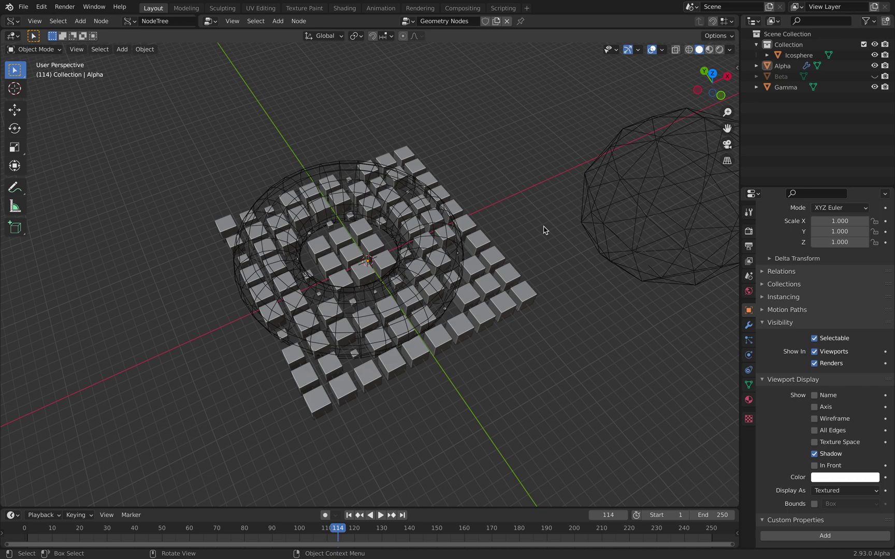
# - Show the splash screen to check the installed Blender version, and dismiss it
pyautogui.moveTo(483, 259); pyautogui.dragTo(442, 239, button='middle')
pyautogui.scroll(2, 442, 238)
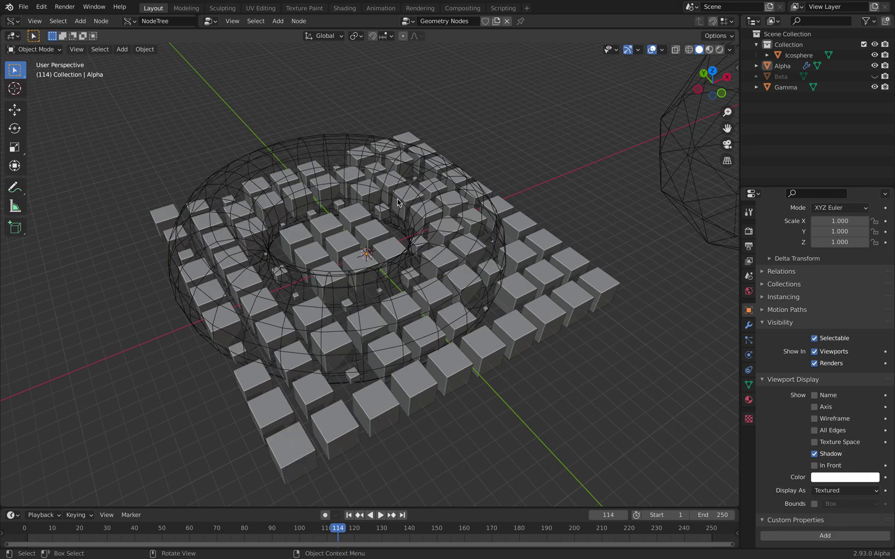
pyautogui.click(10, 7)
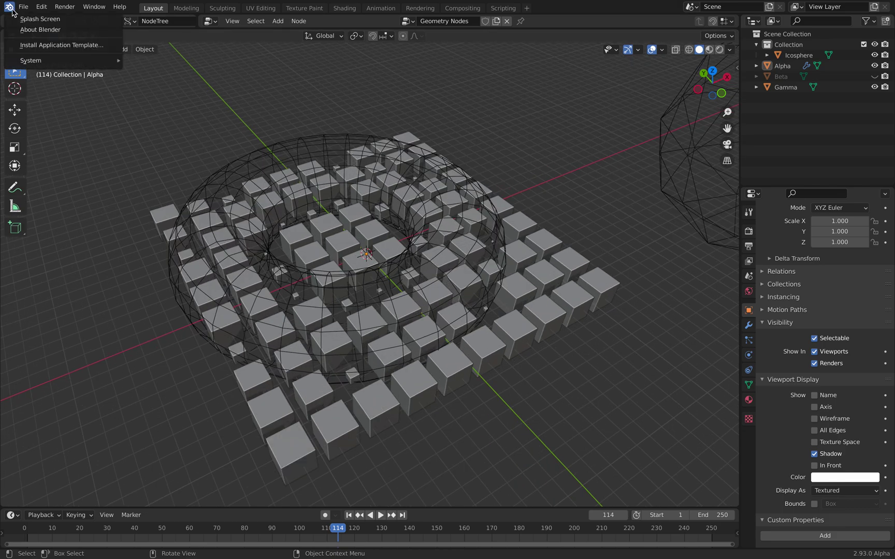
pyautogui.click(21, 17)
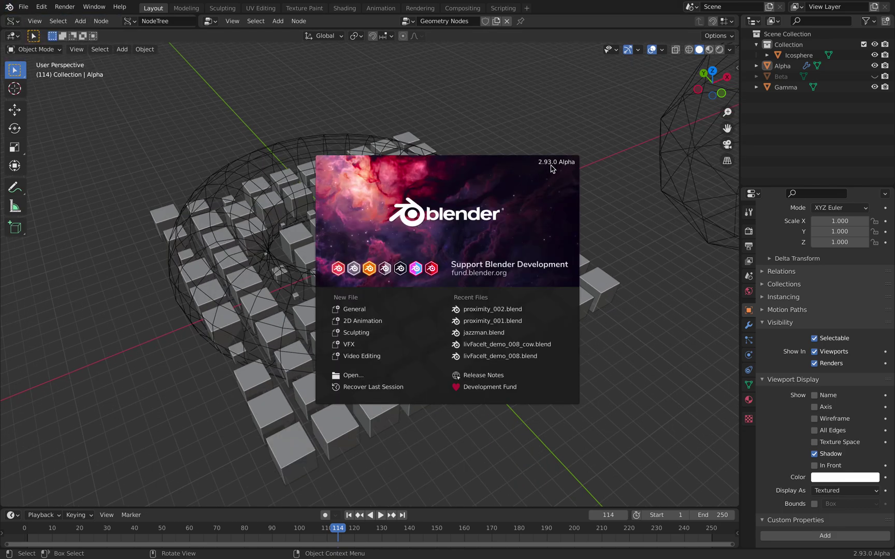
pyautogui.click(465, 124)
# - Scale the Gamma torus uniformly to about 1.095 and reposition it over the cube grid
pyautogui.scroll(-3, 444, 162)
pyautogui.keyDown('shift'); pyautogui.moveTo(415, 178); pyautogui.dragTo(391, 193, button='middle'); pyautogui.keyUp('shift')
pyautogui.click(343, 188)
pyautogui.scroll(1, 343, 188)
pyautogui.press('s')
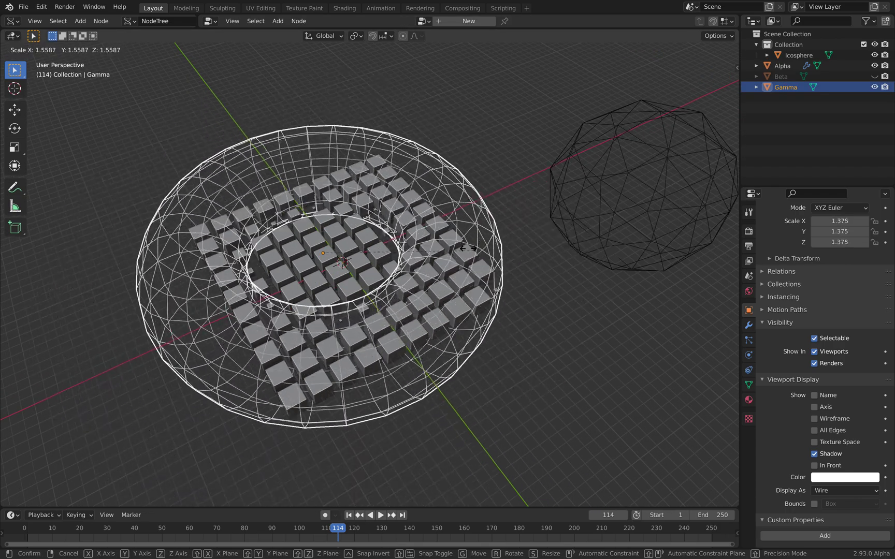
pyautogui.click(395, 222)
pyautogui.press('g')
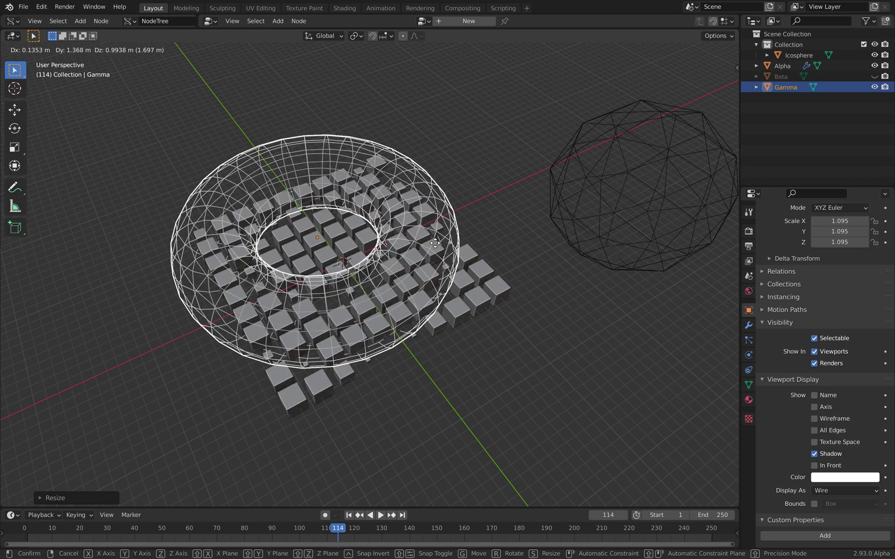
pyautogui.click(414, 248)
# - Move the Gamma torus farther across the cube grid so that it only partly covers the cubes
pyautogui.moveTo(444, 228); pyautogui.dragTo(196, 173, button='middle')
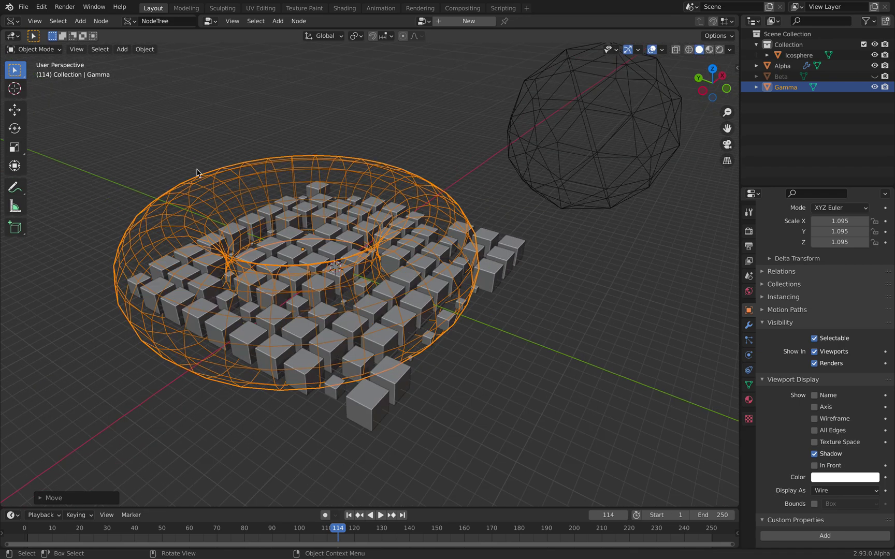
pyautogui.moveTo(364, 167); pyautogui.dragTo(490, 264, button='middle')
pyautogui.click(518, 266)
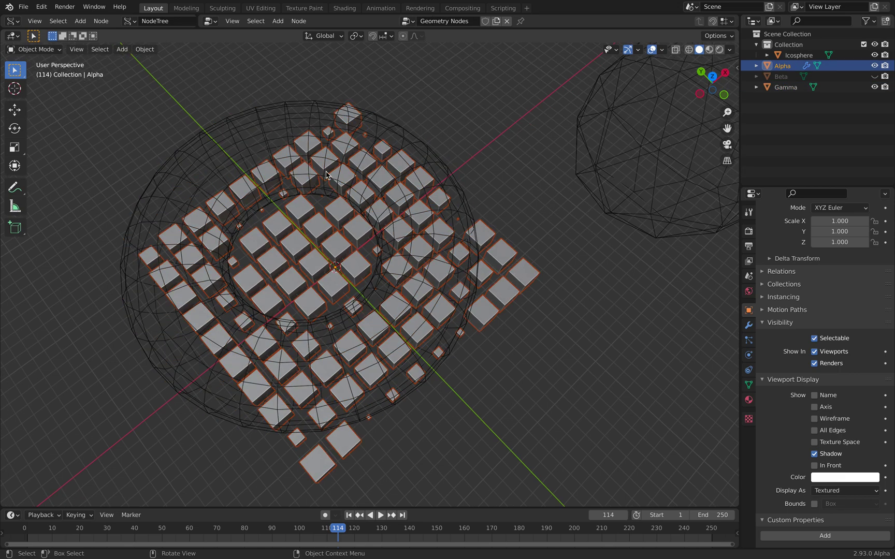
pyautogui.click(285, 112)
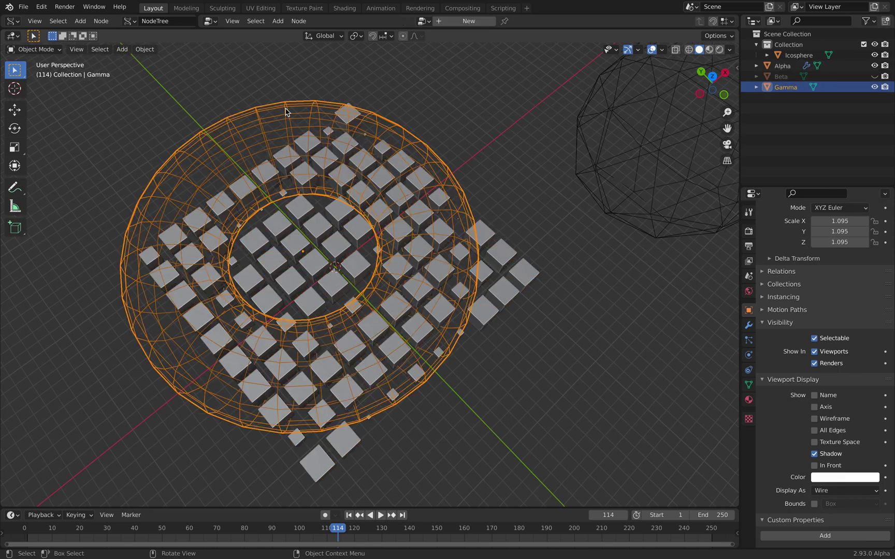
pyautogui.scroll(-5, 284, 117)
pyautogui.press('g')
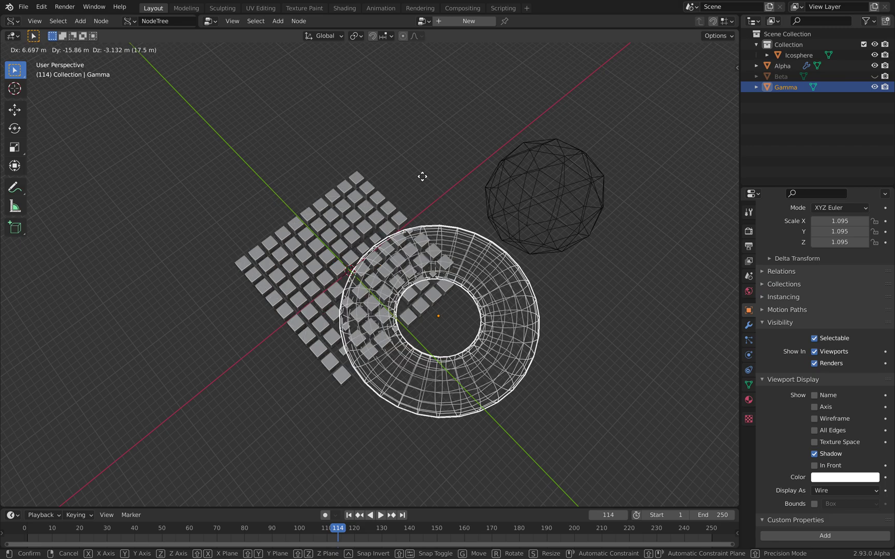
pyautogui.click(342, 234)
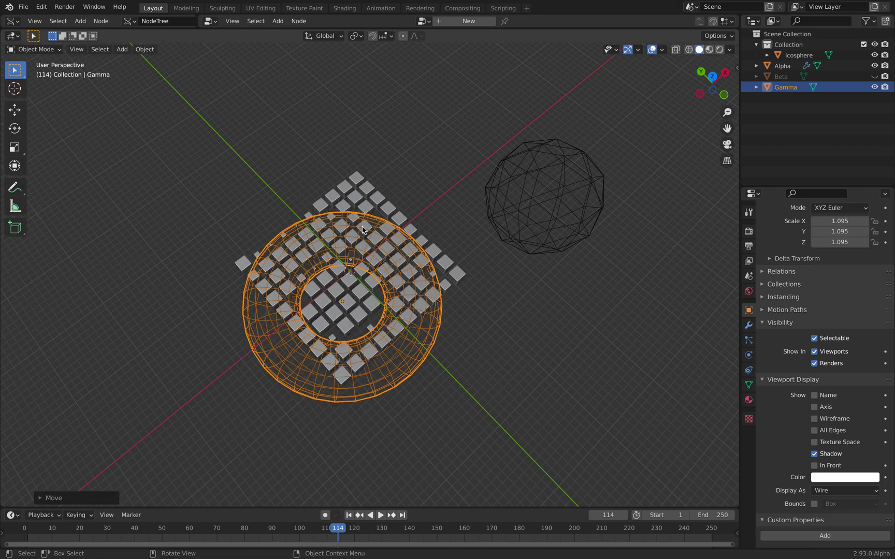
# - Play the scene animation briefly and stop it at frame 127
pyautogui.press('space')
pyautogui.scroll(4, 356, 219)
pyautogui.scroll(3, 356, 219)
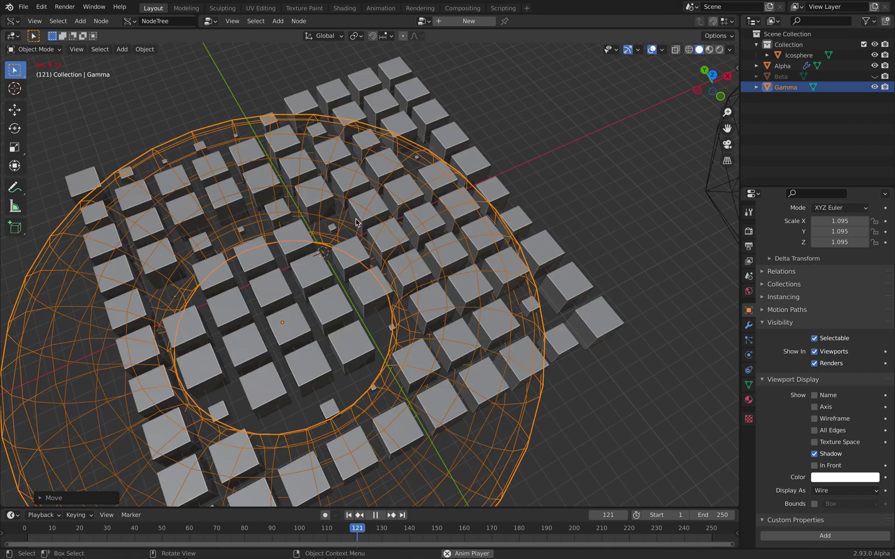
pyautogui.click(376, 516)
pyautogui.scroll(-4, 417, 361)
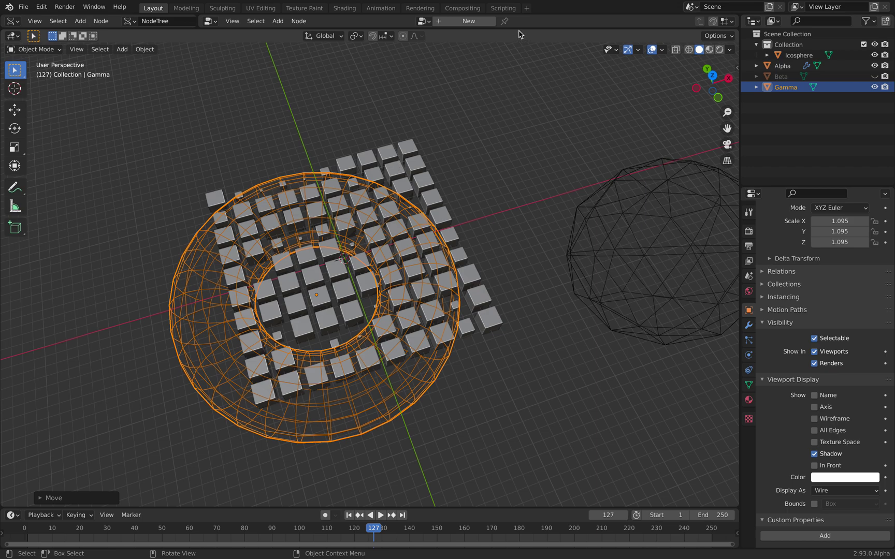
# - Enlarge the node editors above the viewport and show the Alpha object's geometry node tree up close
pyautogui.moveTo(519, 29); pyautogui.dragTo(498, 224)
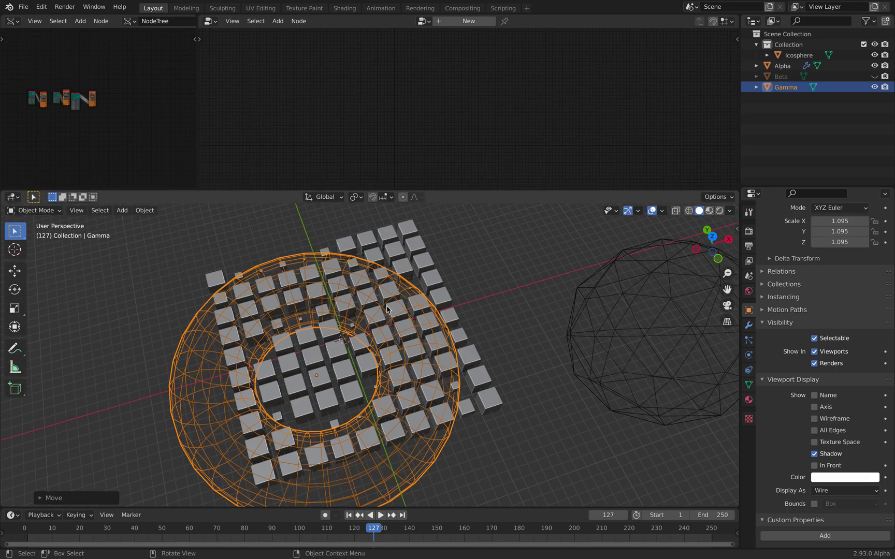
pyautogui.click(788, 67)
pyautogui.moveTo(417, 324); pyautogui.dragTo(379, 284, button='middle')
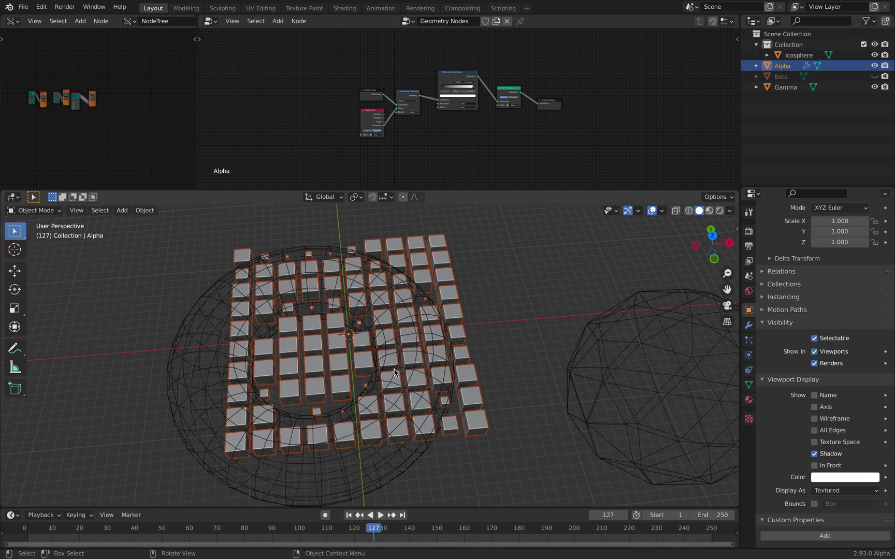
pyautogui.scroll(1, 368, 313)
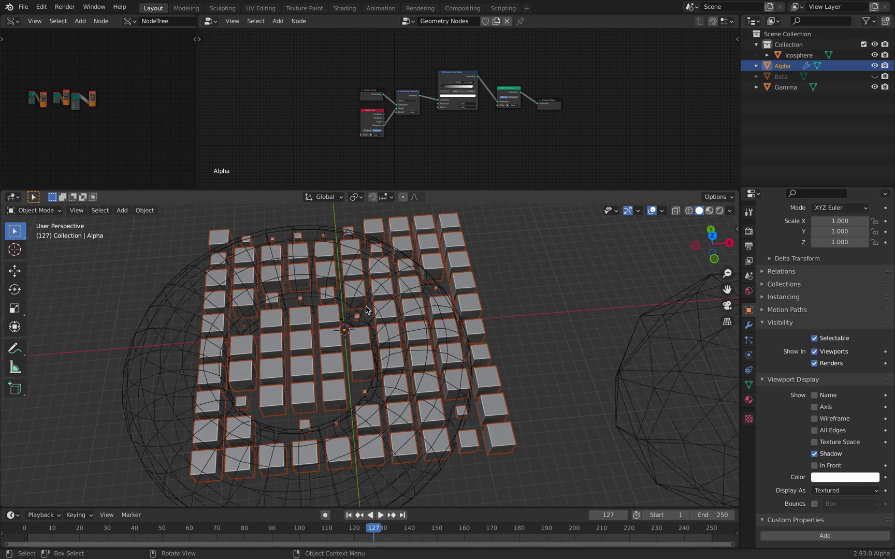
pyautogui.scroll(1, 367, 310)
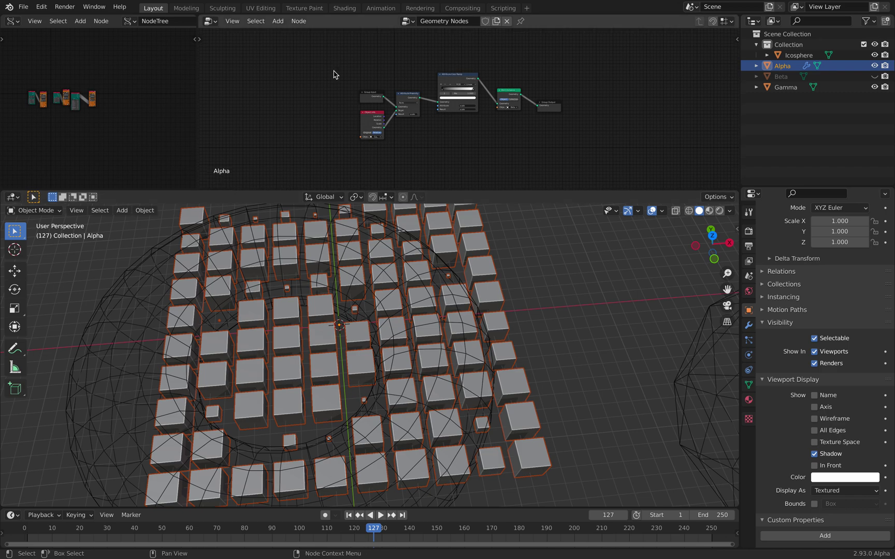
pyautogui.scroll(2, 333, 67)
pyautogui.scroll(-1, 406, 335)
pyautogui.scroll(-1, 407, 336)
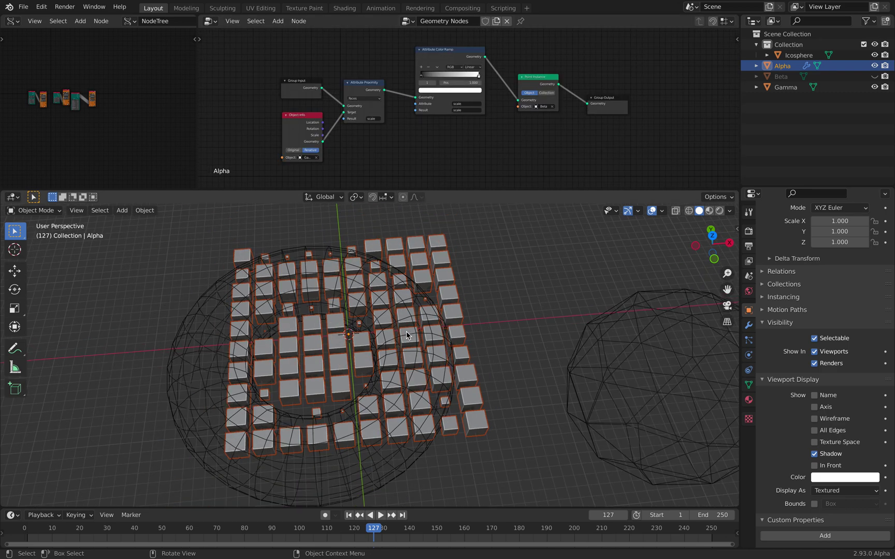
pyautogui.scroll(3, 399, 158)
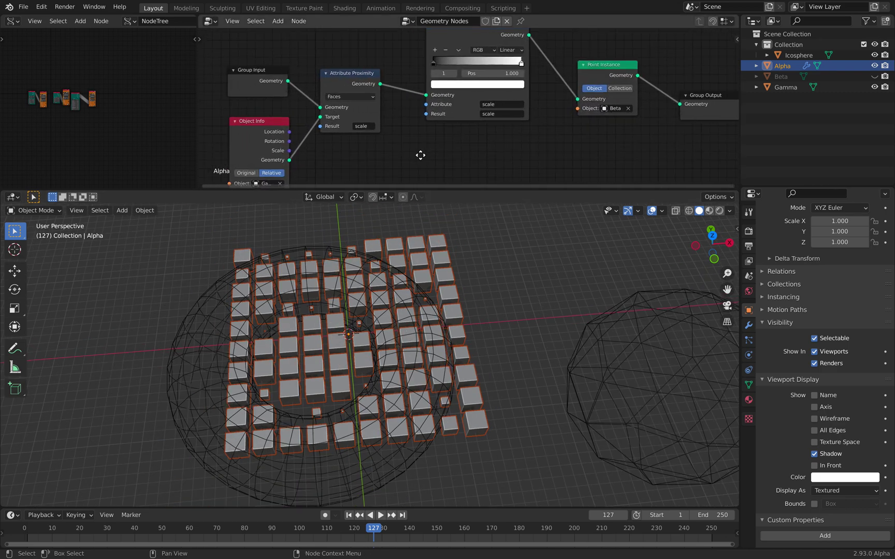
pyautogui.moveTo(417, 145); pyautogui.dragTo(437, 127, button='middle')
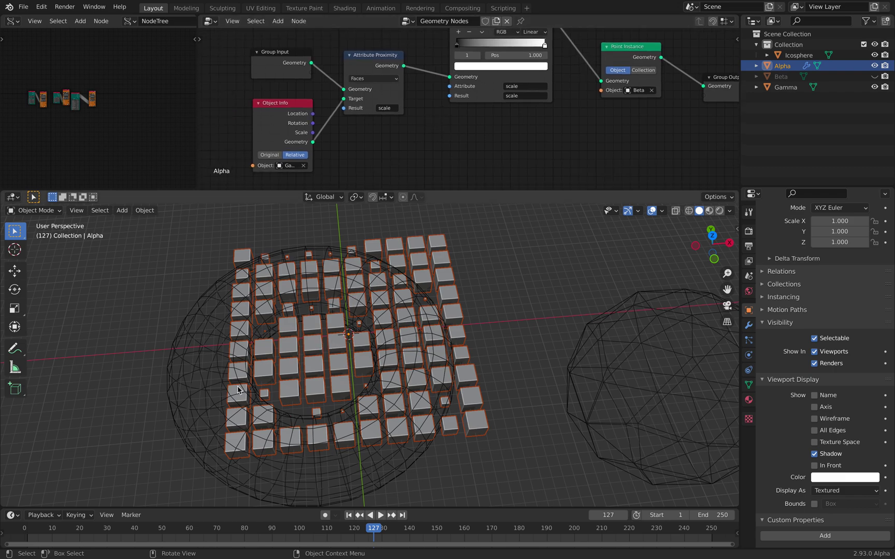
# - Try Points as the Attribute Proximity node's target geometry, and settle on Edges
pyautogui.click(379, 79)
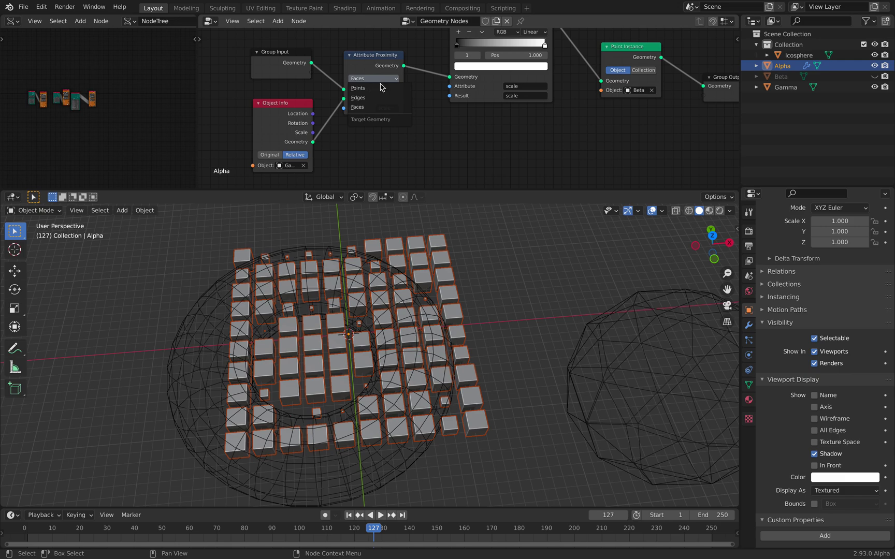
pyautogui.click(381, 88)
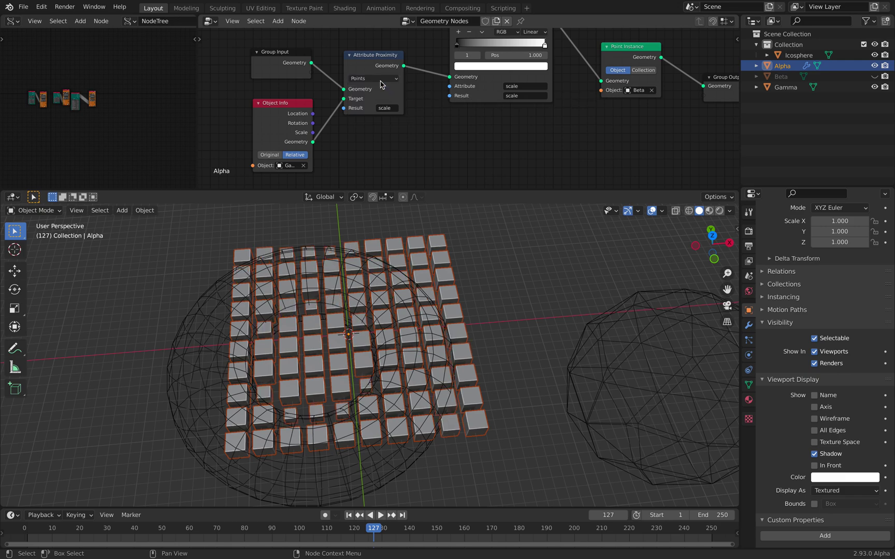
pyautogui.click(379, 79)
pyautogui.click(378, 79)
pyautogui.click(380, 82)
pyautogui.click(382, 99)
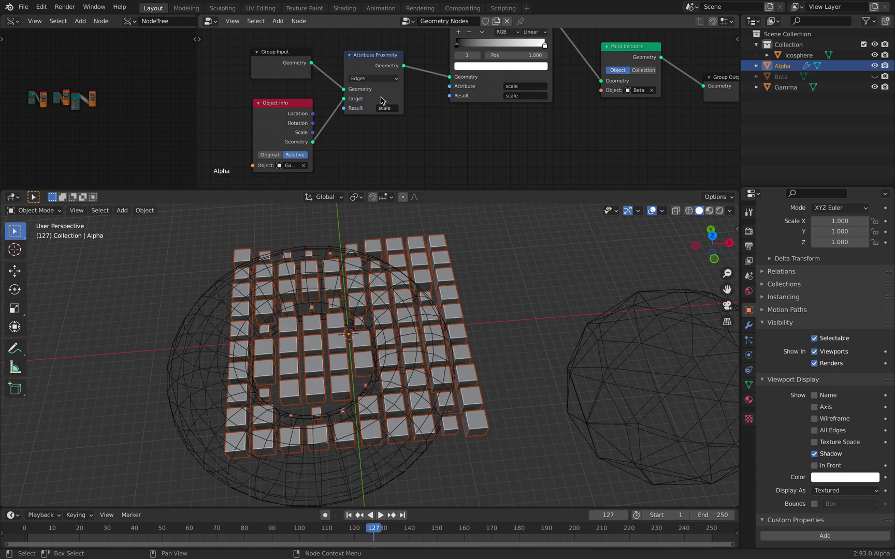
# - Make the node editors taller, widen the NodeTree editor, and nudge the Group Input node slightly away from Attribute Proximity
pyautogui.moveTo(394, 300); pyautogui.dragTo(421, 359, button='middle')
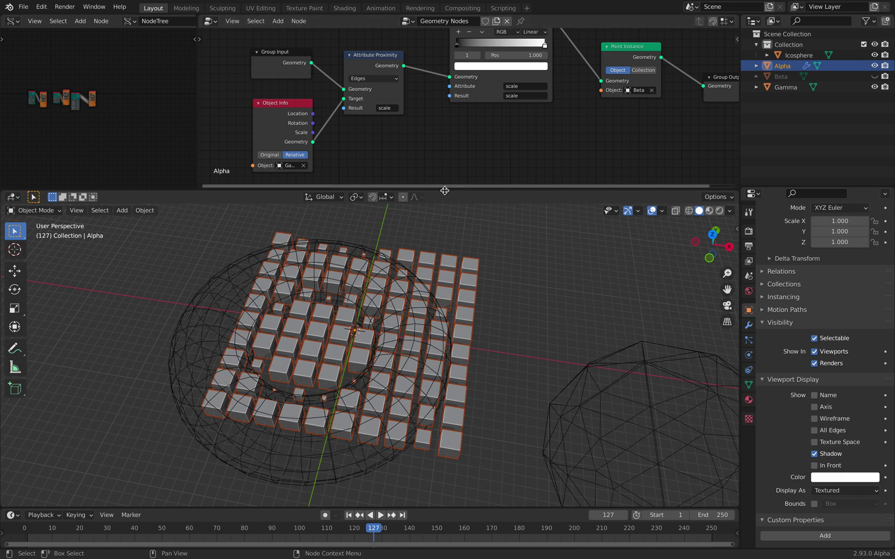
pyautogui.moveTo(443, 244); pyautogui.dragTo(443, 251)
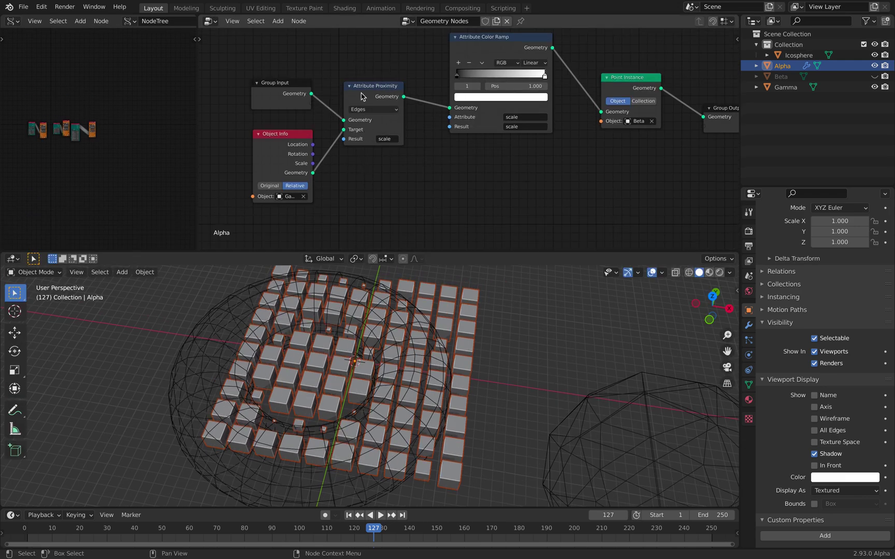
pyautogui.moveTo(280, 91); pyautogui.dragTo(275, 89)
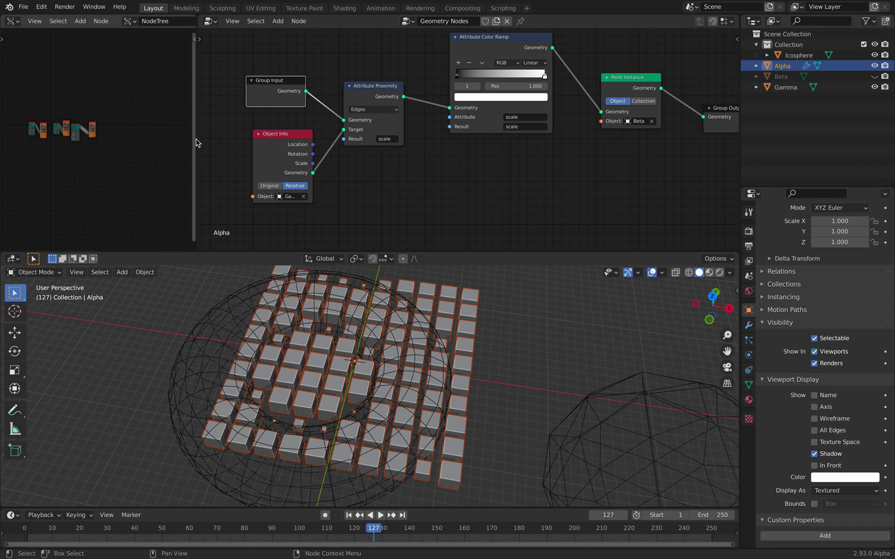
pyautogui.moveTo(198, 138); pyautogui.dragTo(344, 140)
# - Examine the Plane, Box and Torus generator nodes and their connected Mesh viewer nodes in the NodeTree
pyautogui.scroll(3, 130, 146)
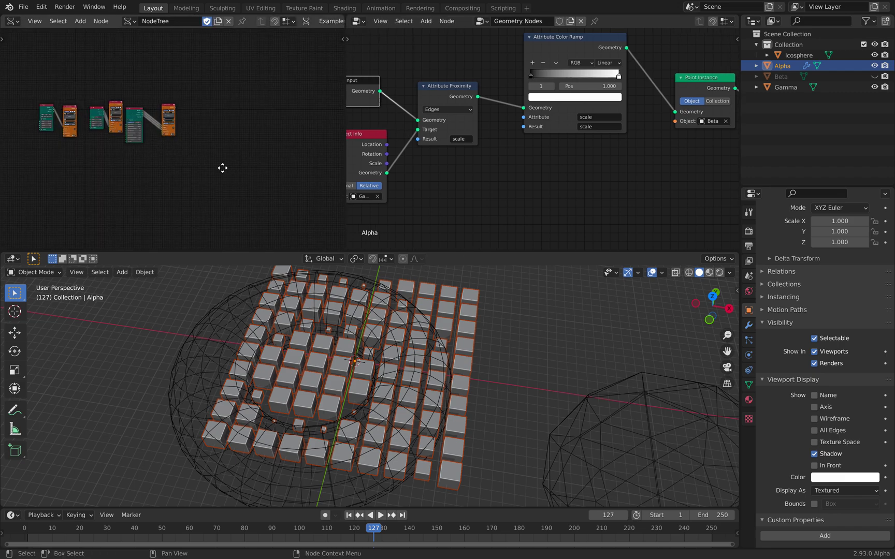
pyautogui.scroll(3, 221, 167)
pyautogui.scroll(2, 202, 164)
pyautogui.moveTo(199, 163); pyautogui.dragTo(235, 137, button='middle')
pyautogui.scroll(3, 129, 148)
pyautogui.scroll(6, 218, 138)
pyautogui.scroll(2, 194, 135)
pyautogui.moveTo(274, 89); pyautogui.dragTo(227, 117, button='middle')
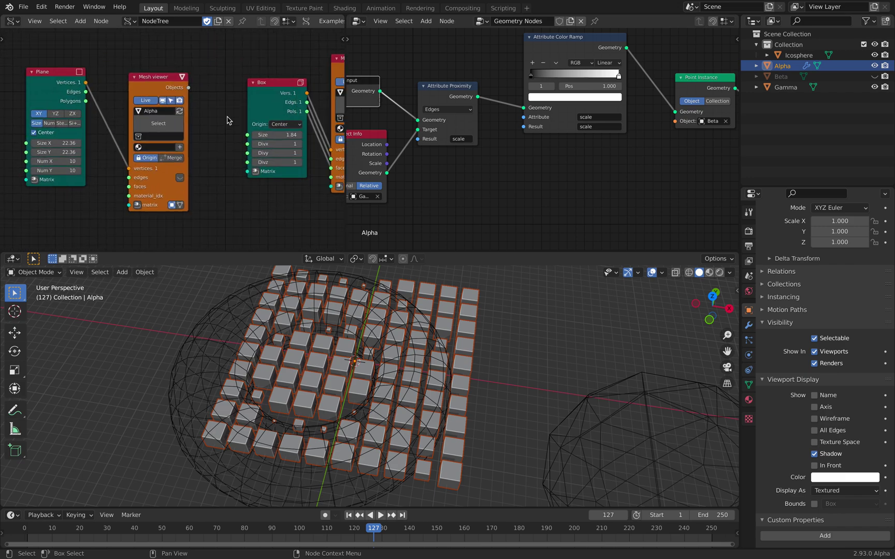
pyautogui.scroll(-2, 208, 91)
pyautogui.scroll(1, 206, 94)
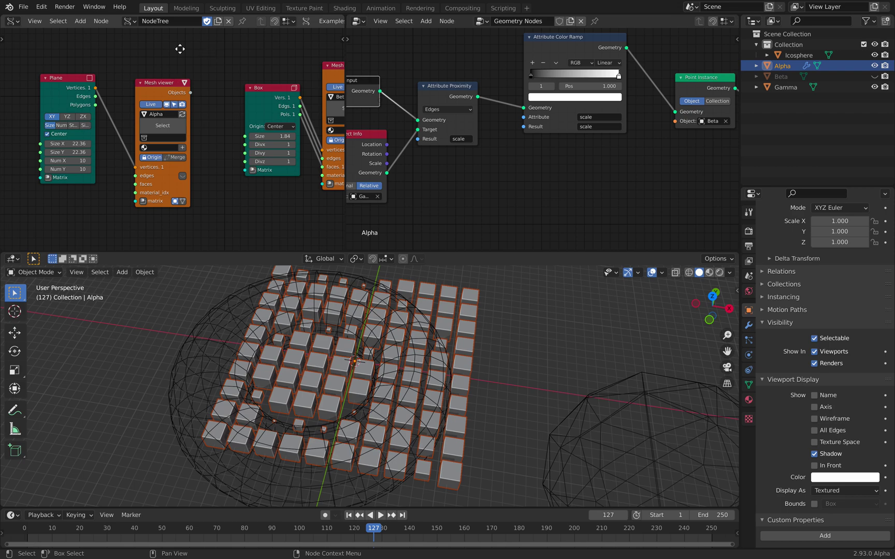
pyautogui.moveTo(180, 49); pyautogui.dragTo(135, 52, button='middle')
pyautogui.scroll(-2, 136, 53)
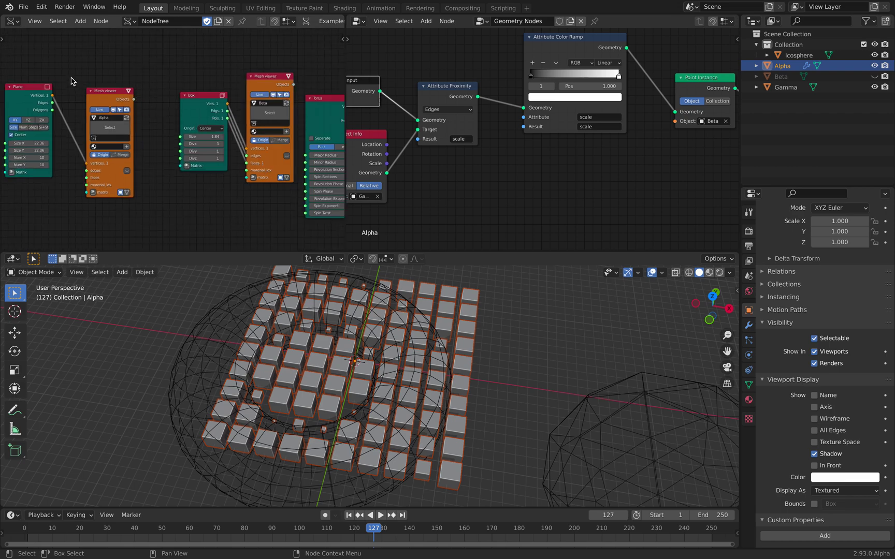
pyautogui.moveTo(72, 82); pyautogui.dragTo(82, 83, button='middle')
pyautogui.click(59, 92)
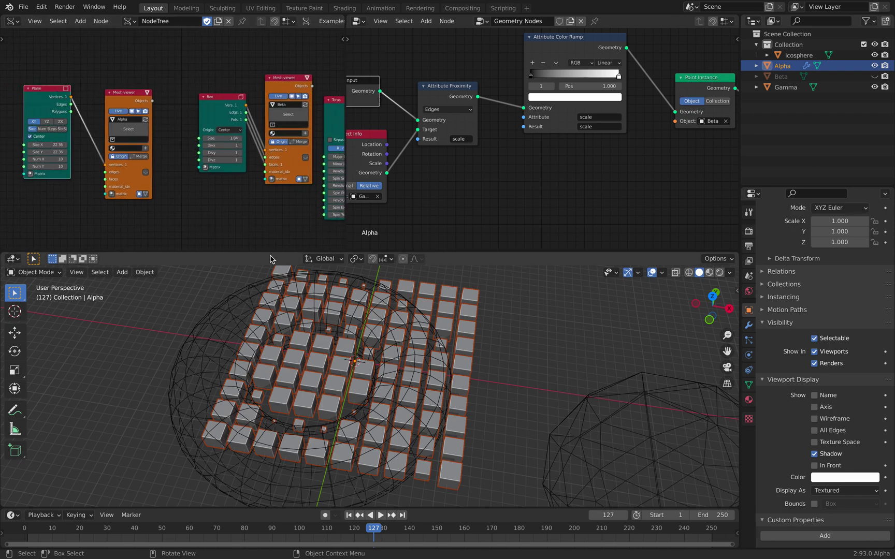
pyautogui.moveTo(194, 115); pyautogui.dragTo(122, 123, button='middle')
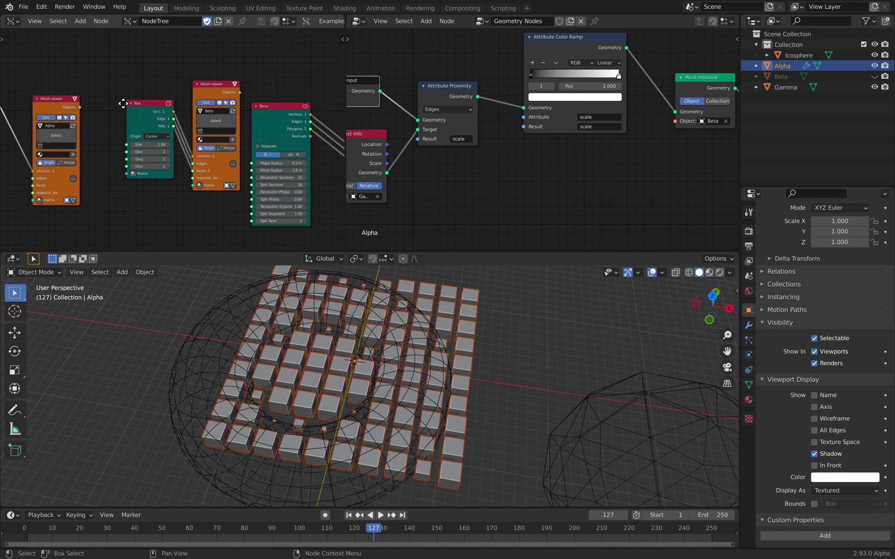
pyautogui.keyDown('ctrl'); pyautogui.hscroll(4, 276, 121); pyautogui.keyUp('ctrl')
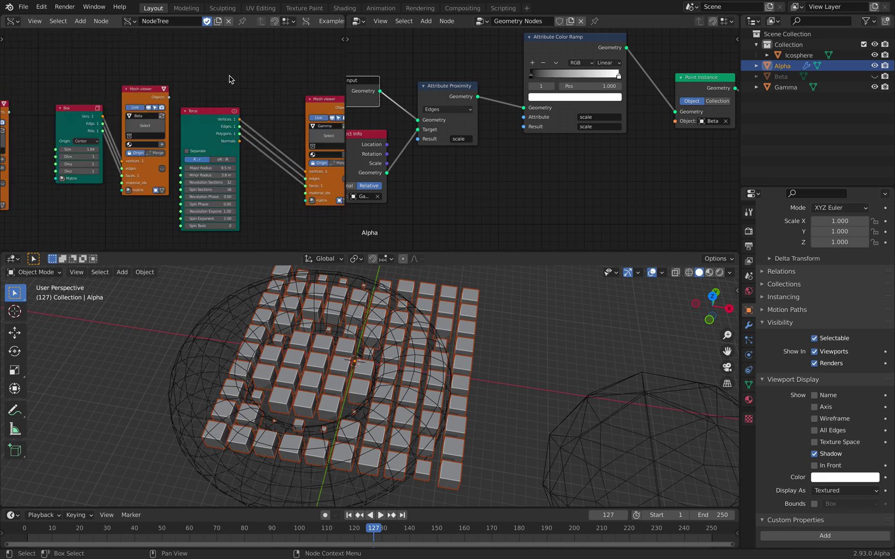
pyautogui.keyDown('ctrl'); pyautogui.hscroll(-4, 229, 79); pyautogui.keyUp('ctrl')
# - Widen the Geometry Nodes editor slightly and bring its Group Input and Object Info nodes fully into view
pyautogui.moveTo(527, 94); pyautogui.dragTo(586, 98, button='middle')
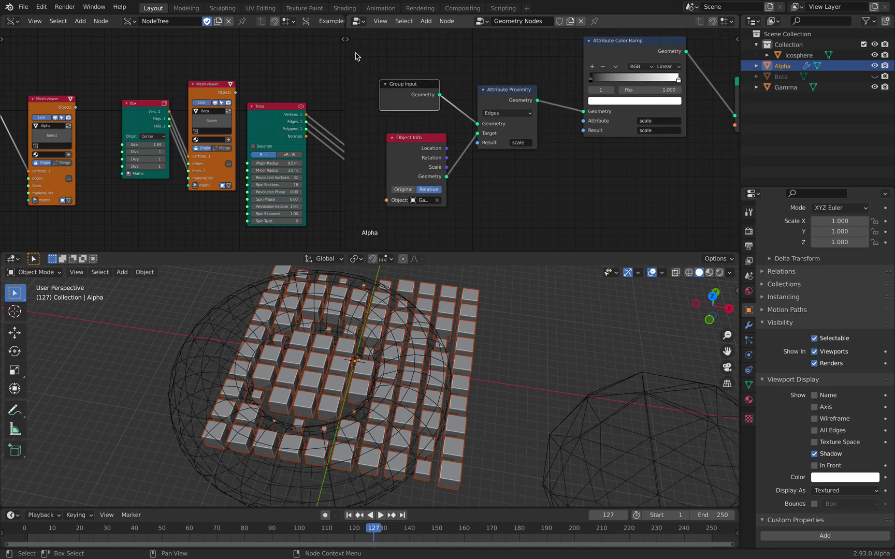
pyautogui.moveTo(345, 52); pyautogui.dragTo(330, 51)
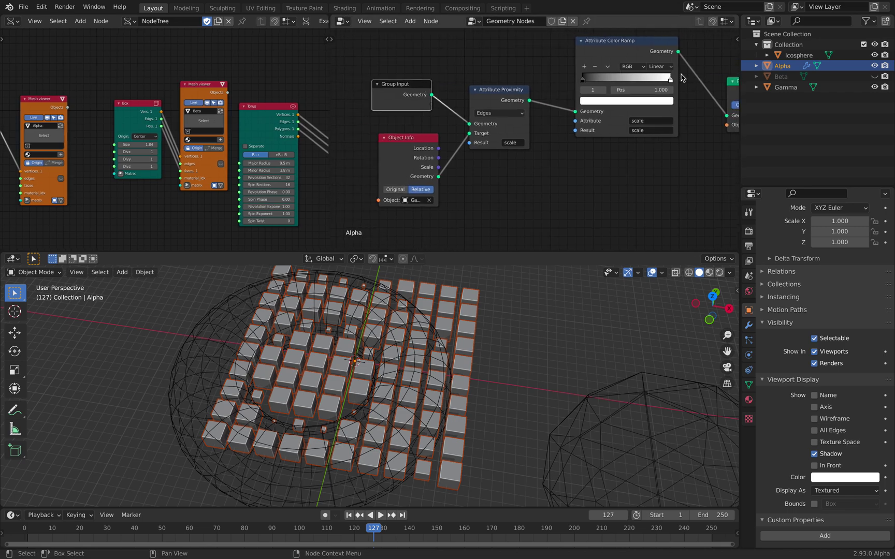
pyautogui.moveTo(260, 322); pyautogui.dragTo(298, 334, button='middle')
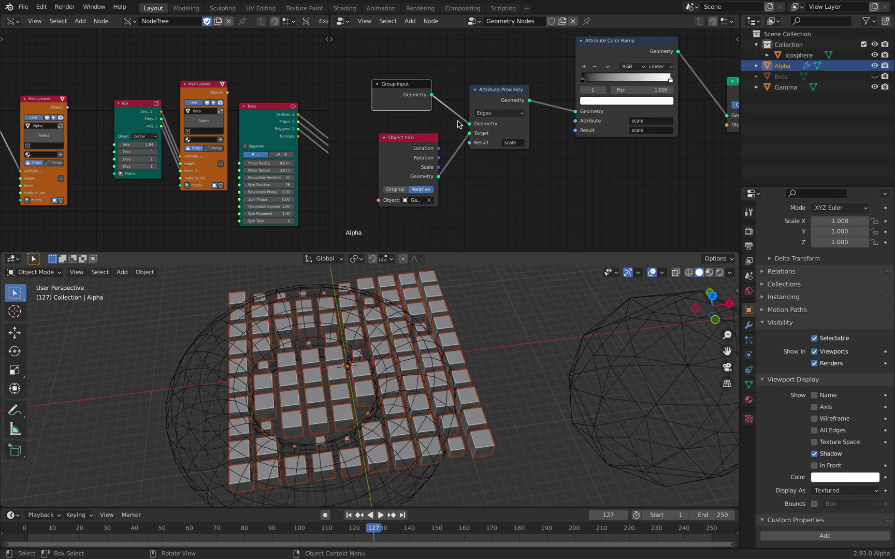
# - Examine the node chain from Attribute Proximity through Attribute Color Ramp to Point Instance and Group Output
pyautogui.moveTo(475, 122); pyautogui.dragTo(397, 128, button='middle')
pyautogui.scroll(2, 462, 119)
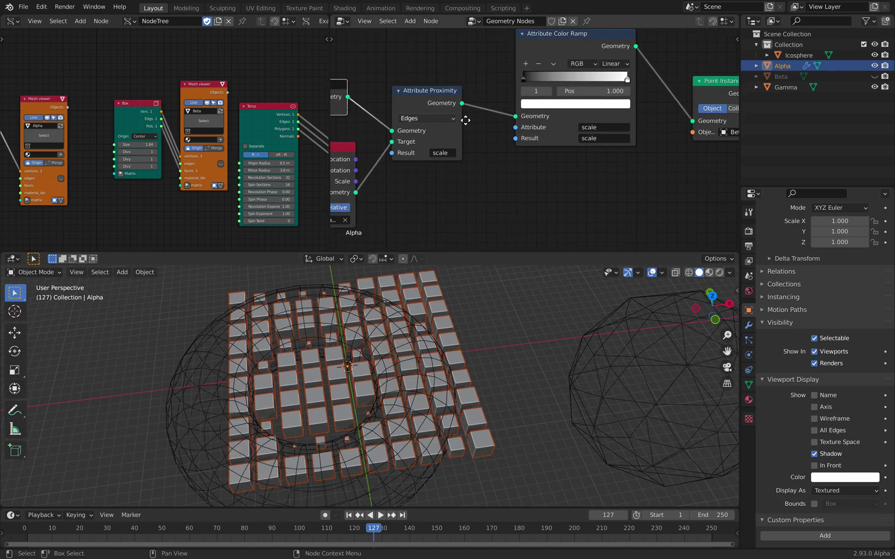
pyautogui.moveTo(466, 120); pyautogui.dragTo(541, 119, button='middle')
pyautogui.scroll(1, 513, 117)
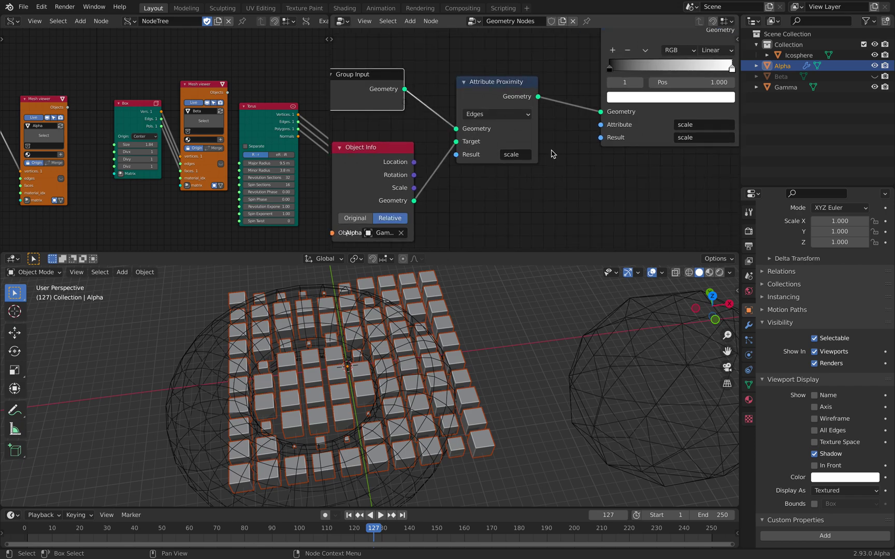
pyautogui.moveTo(553, 154); pyautogui.dragTo(491, 37, button='middle')
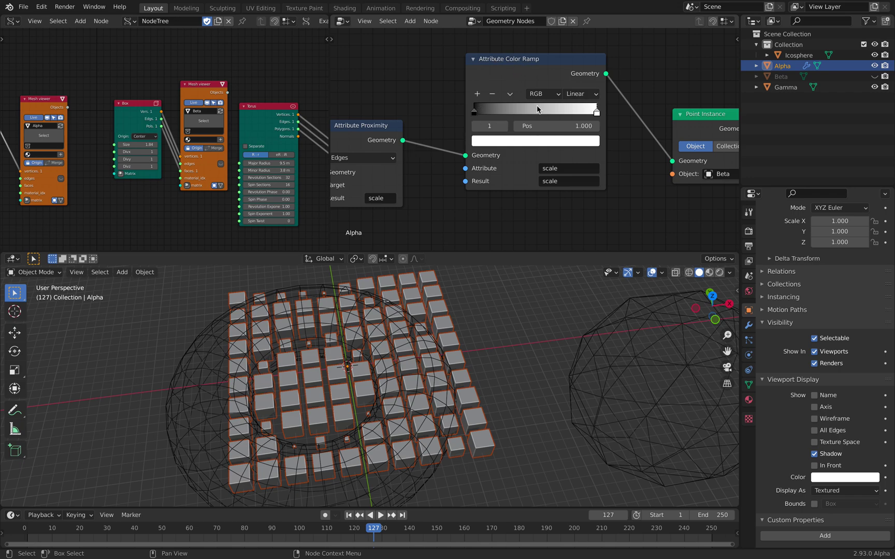
pyautogui.scroll(-1, 505, 141)
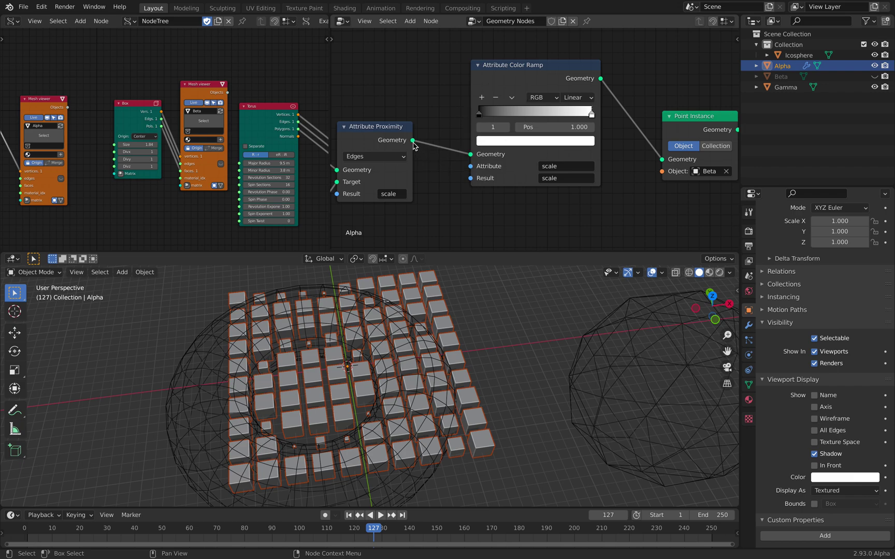
pyautogui.moveTo(414, 144); pyautogui.dragTo(628, 182)
pyautogui.moveTo(628, 181); pyautogui.dragTo(579, 176, button='middle')
pyautogui.scroll(-2, 569, 115)
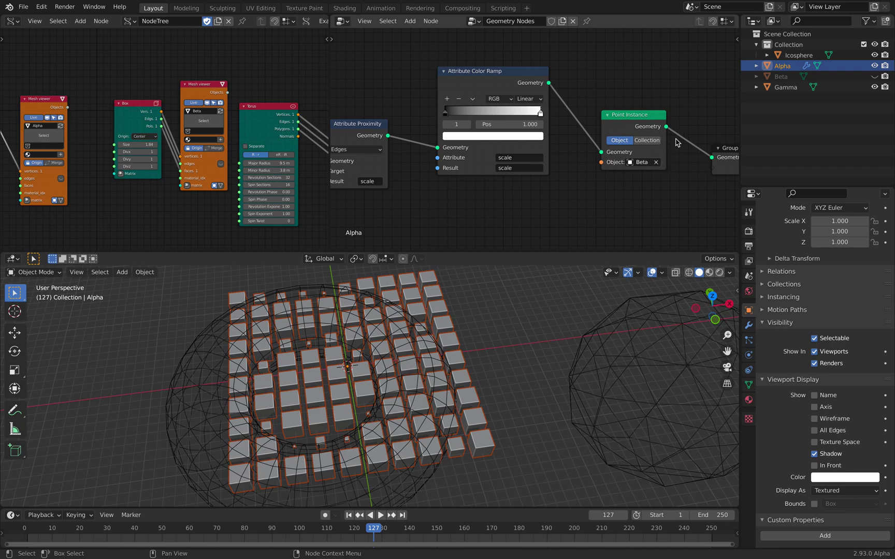
pyautogui.moveTo(602, 147); pyautogui.dragTo(602, 155)
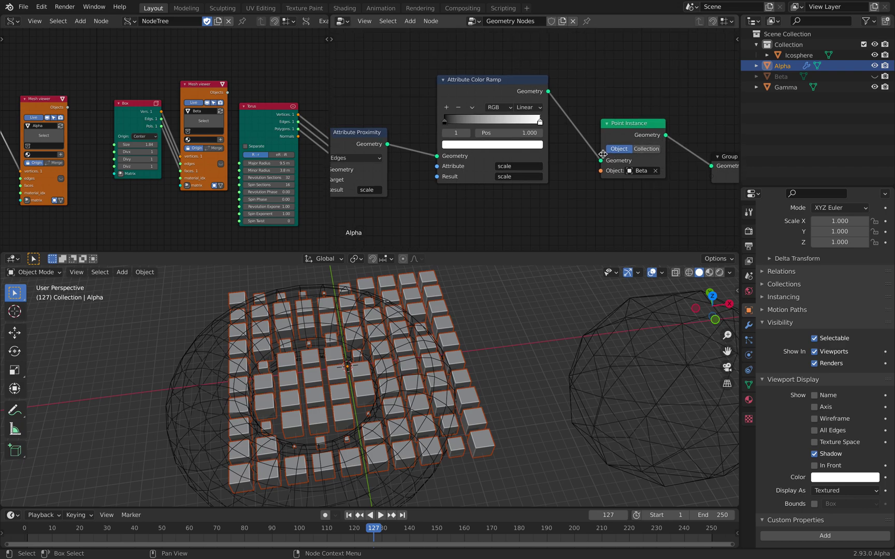
pyautogui.moveTo(502, 109); pyautogui.dragTo(528, 105, button='middle')
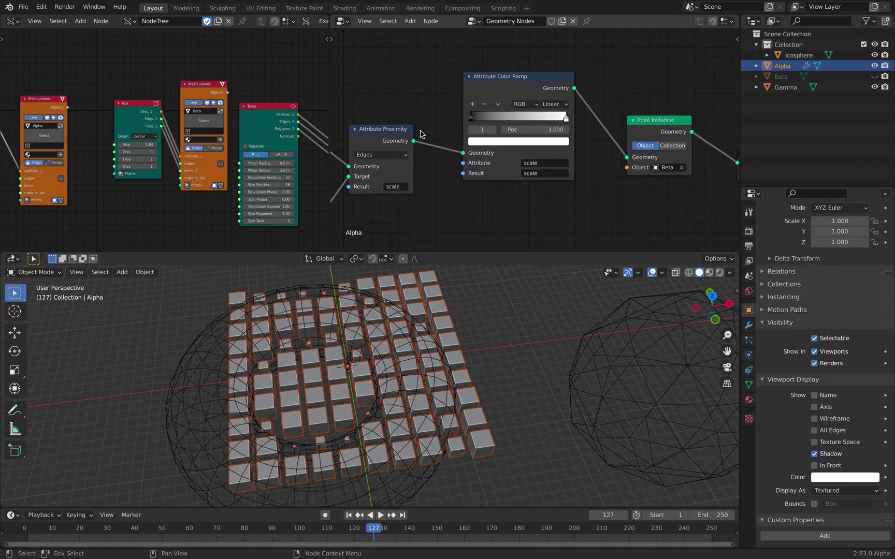
# - Connect the Attribute Proximity Geometry output directly to the Point Instance Geometry input, bypassing the Attribute Color Ramp
pyautogui.moveTo(414, 141); pyautogui.dragTo(627, 161)
pyautogui.scroll(-2, 460, 351)
pyautogui.moveTo(460, 352); pyautogui.dragTo(388, 355, button='middle')
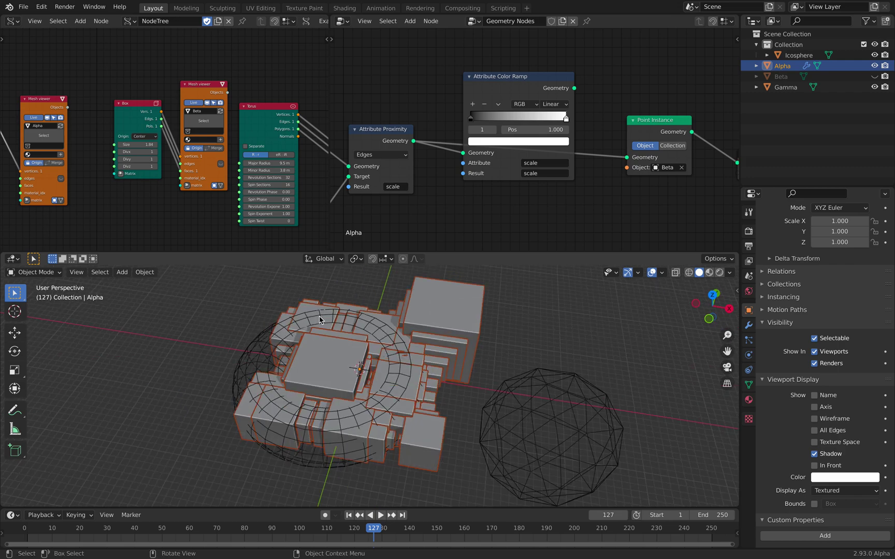
# - Select the Gamma torus, move it away from the cube grid towards the Icosphere, and return it over the grid
pyautogui.click(261, 343)
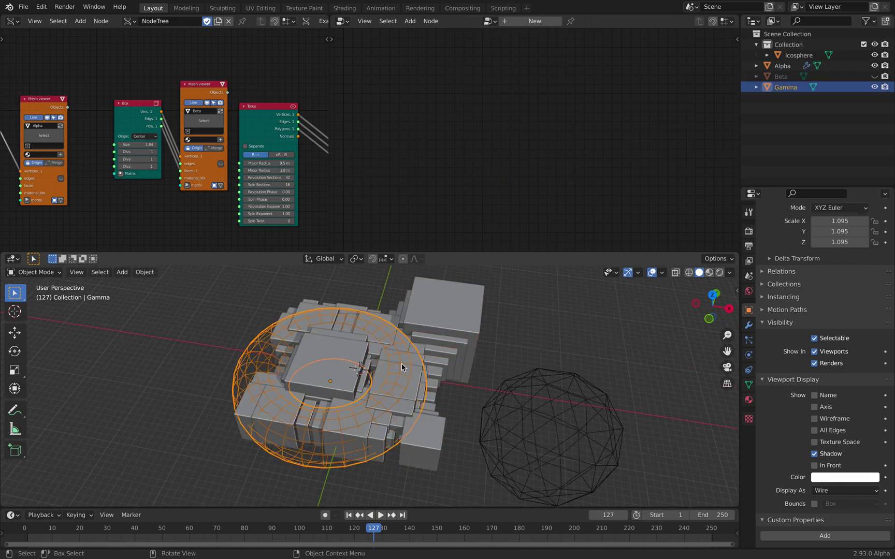
pyautogui.press('g')
pyautogui.click(590, 317)
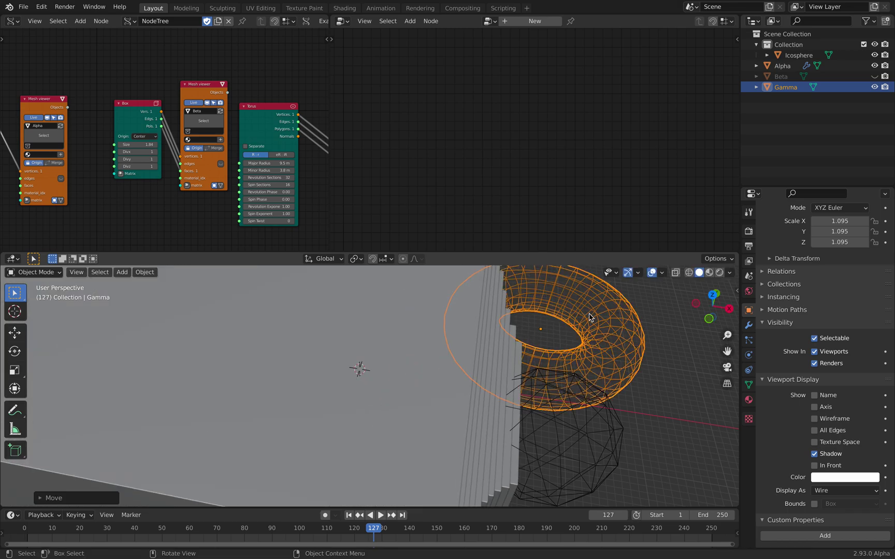
pyautogui.press('g')
pyautogui.scroll(-3, 501, 324)
pyautogui.click(385, 357)
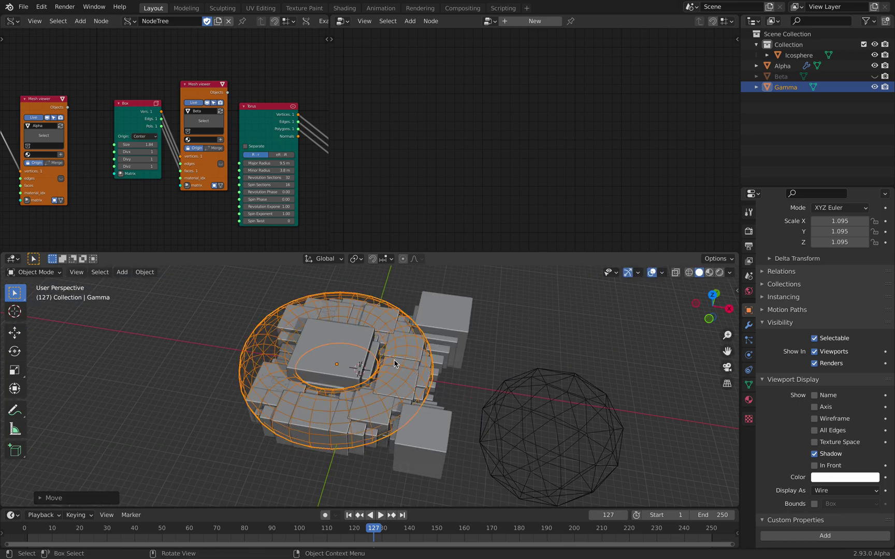
# - Scale the Gamma torus down uniformly to about 0.918
pyautogui.press('s')
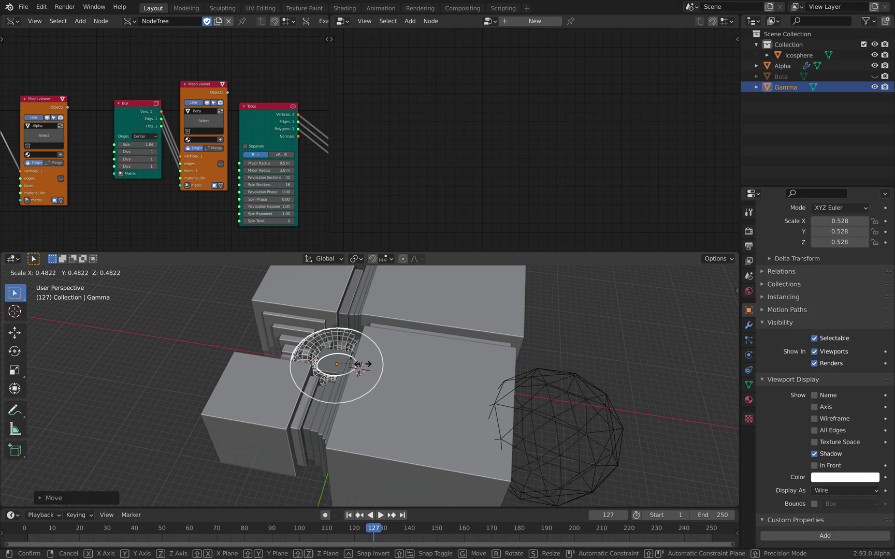
pyautogui.click(377, 369)
pyautogui.scroll(2, 402, 368)
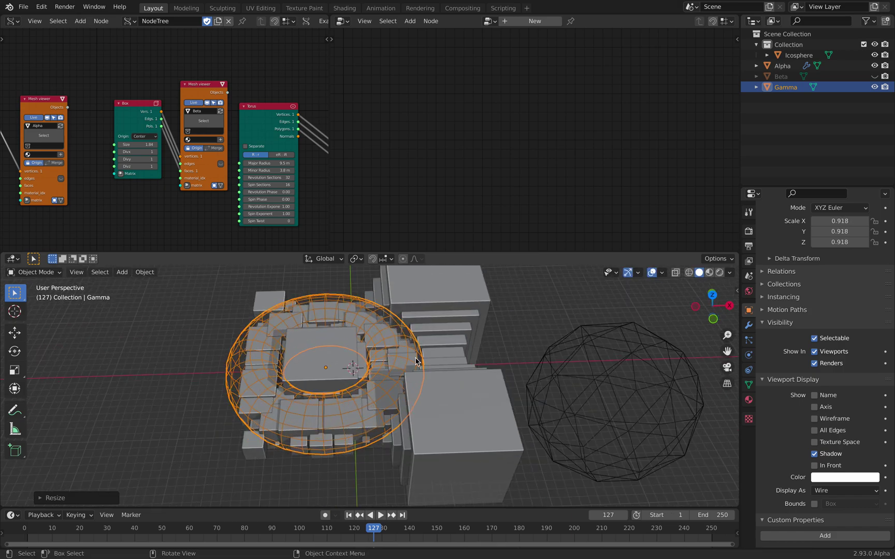
# - Move the Gamma torus away from the grid along negative X, and bring it back centred over the cubes
pyautogui.scroll(-2, 416, 361)
pyautogui.press('g')
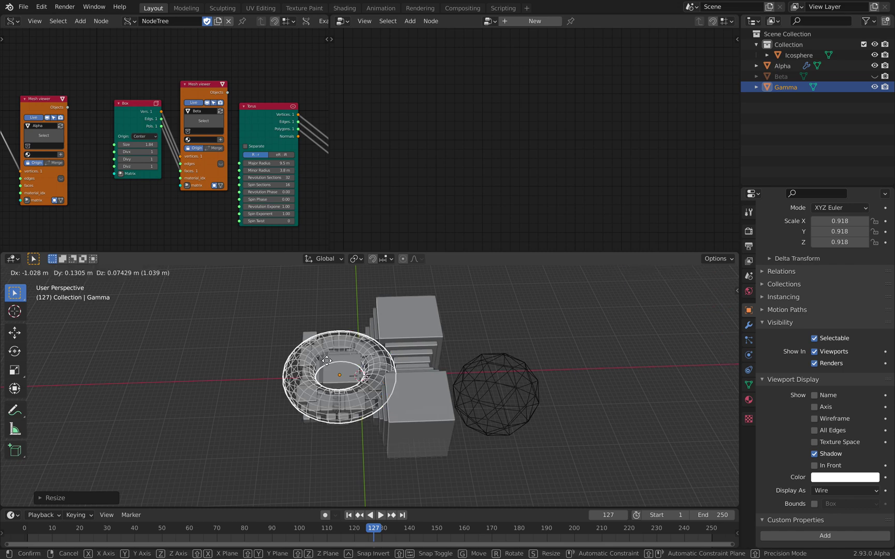
pyautogui.click(275, 357)
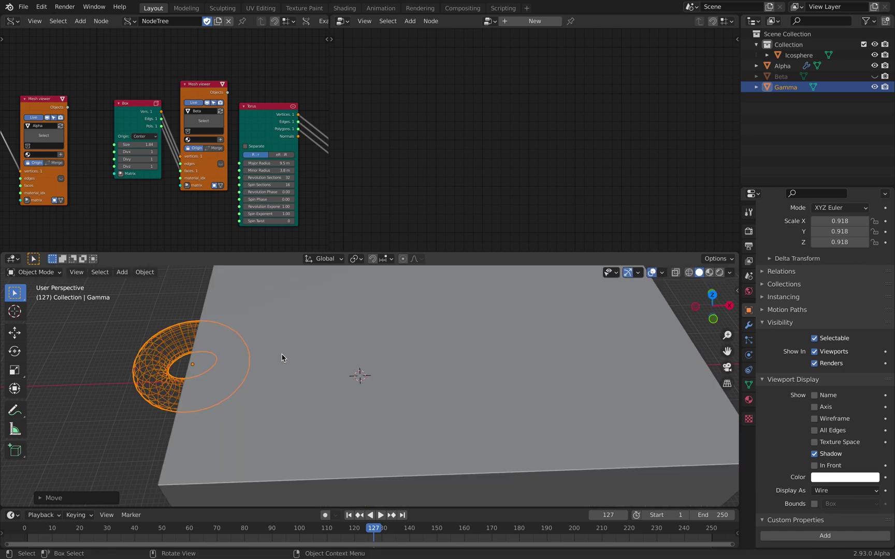
pyautogui.press('g')
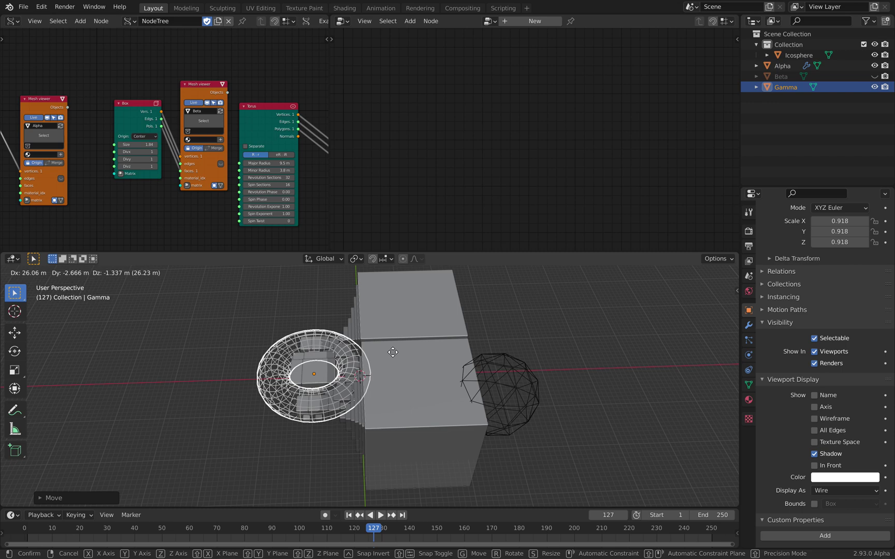
pyautogui.click(372, 355)
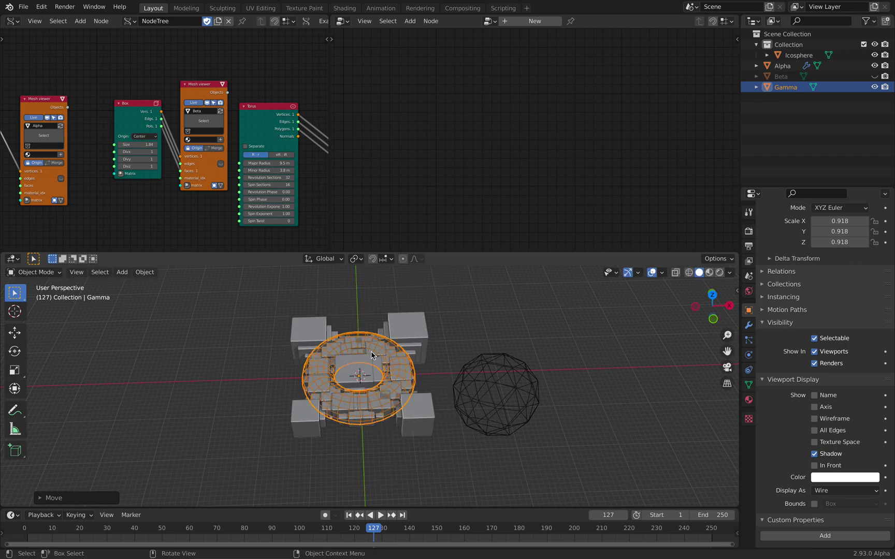
# - View the torus and cubes in top orthographic view, and reselect the Gamma torus
pyautogui.moveTo(372, 354); pyautogui.dragTo(370, 396, button='middle')
pyautogui.scroll(2, 430, 377)
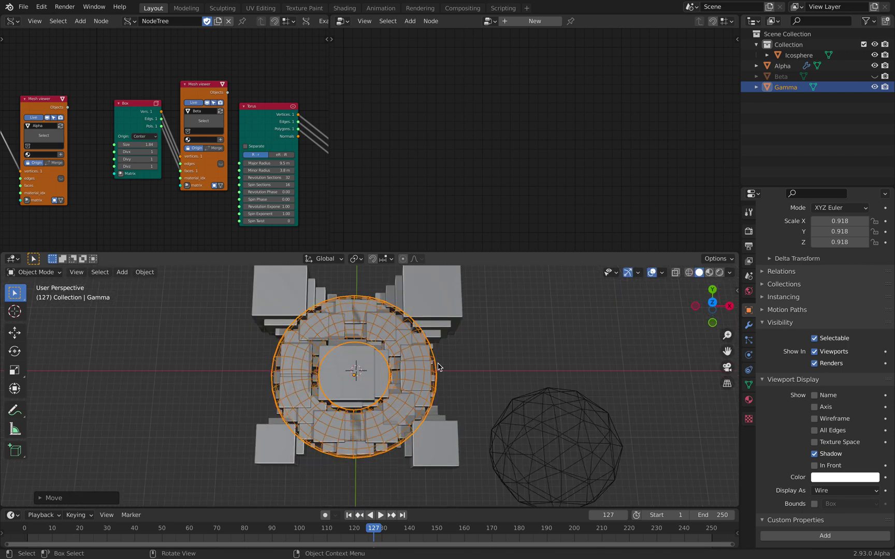
pyautogui.click(713, 303)
pyautogui.click(488, 363)
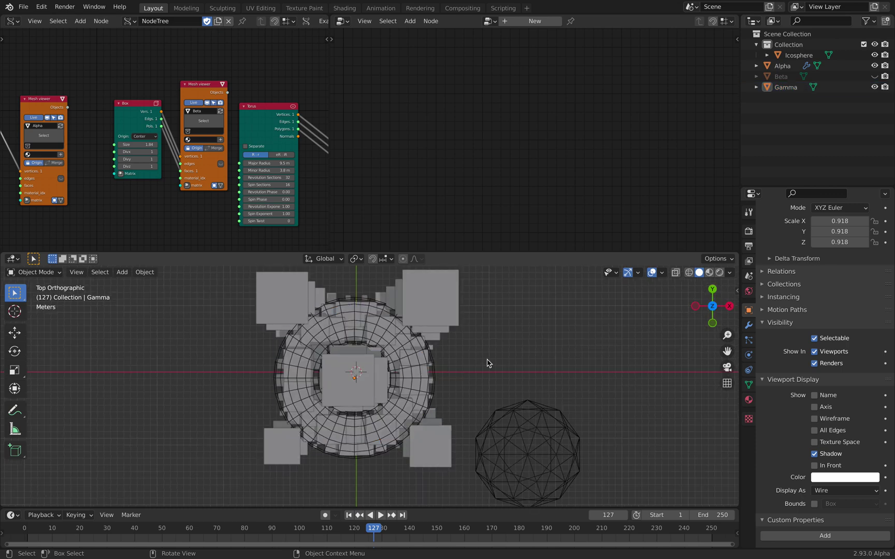
pyautogui.click(430, 366)
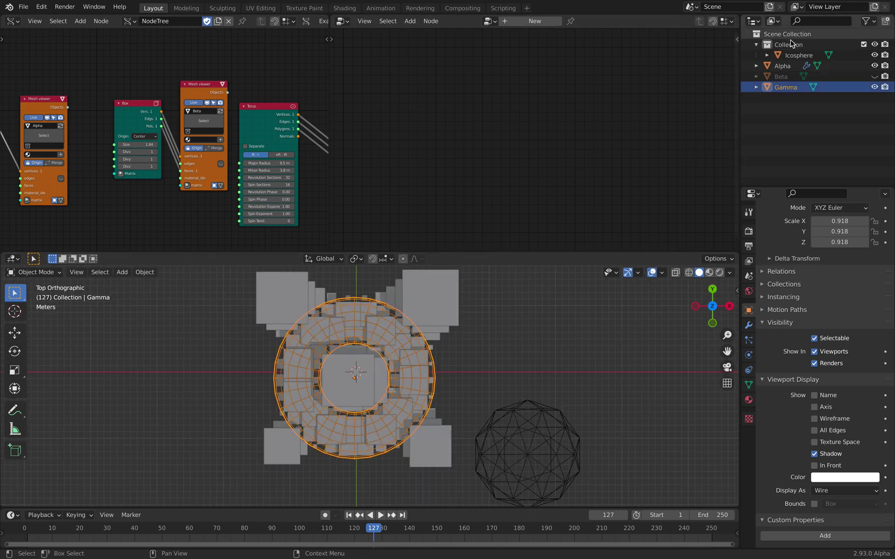
# - Select Alpha, move the Attribute Color Ramp node up, and reconnect its Geometry output to the Point Instance Geometry input
pyautogui.click(783, 66)
pyautogui.moveTo(431, 172); pyautogui.dragTo(480, 132, button='middle')
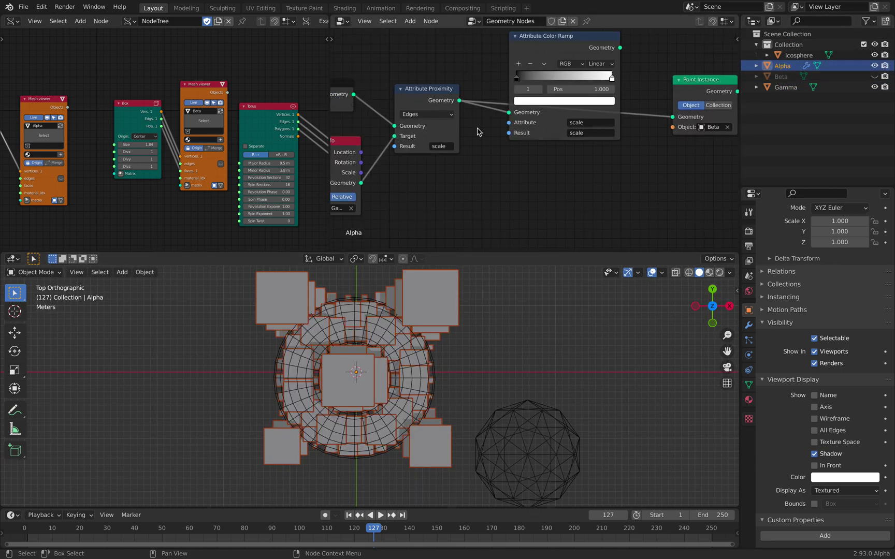
pyautogui.scroll(-3, 501, 145)
pyautogui.moveTo(551, 73); pyautogui.dragTo(541, 100, button='middle')
pyautogui.moveTo(537, 86); pyautogui.dragTo(529, 58)
pyautogui.moveTo(584, 66); pyautogui.dragTo(638, 152)
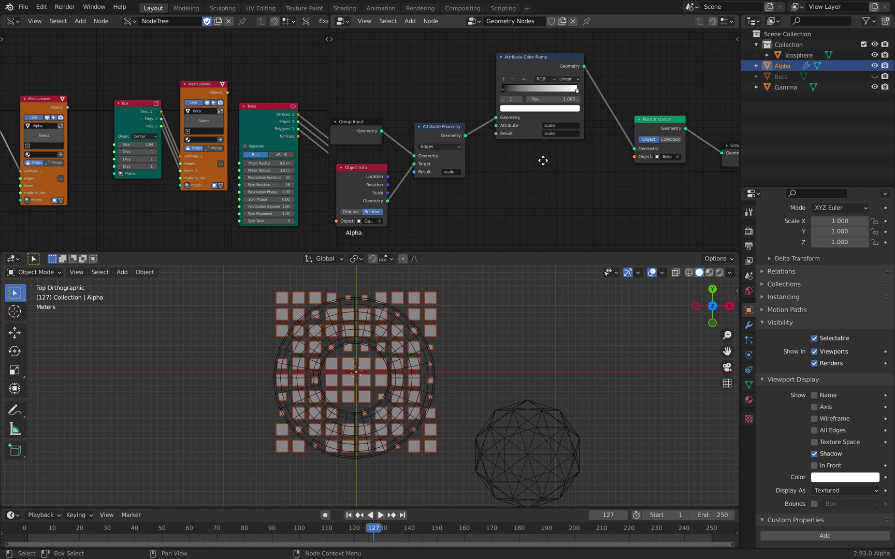
# - Find and add a Map Range node in the empty space below the Attribute Color Ramp
pyautogui.scroll(2, 494, 92)
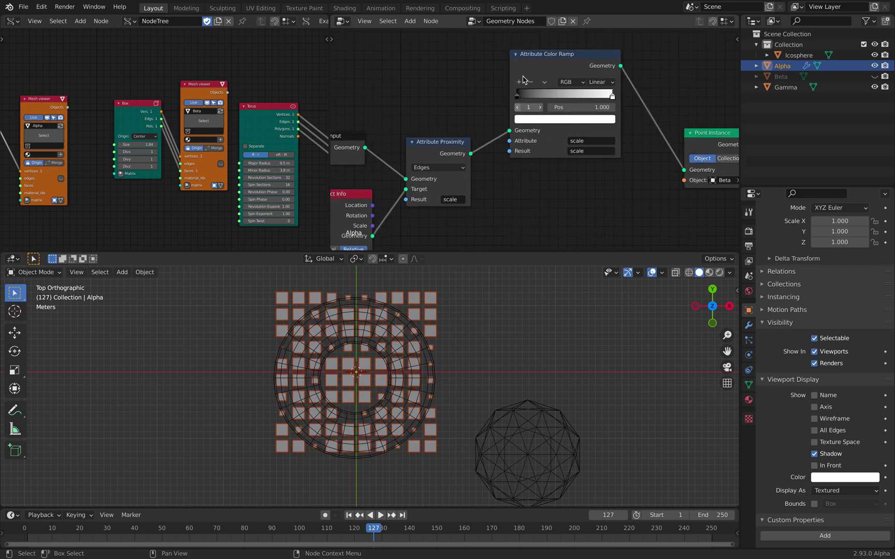
pyautogui.moveTo(544, 198); pyautogui.dragTo(536, 145, button='middle')
pyautogui.hotkey('shift', 'a')
pyautogui.click(527, 168)
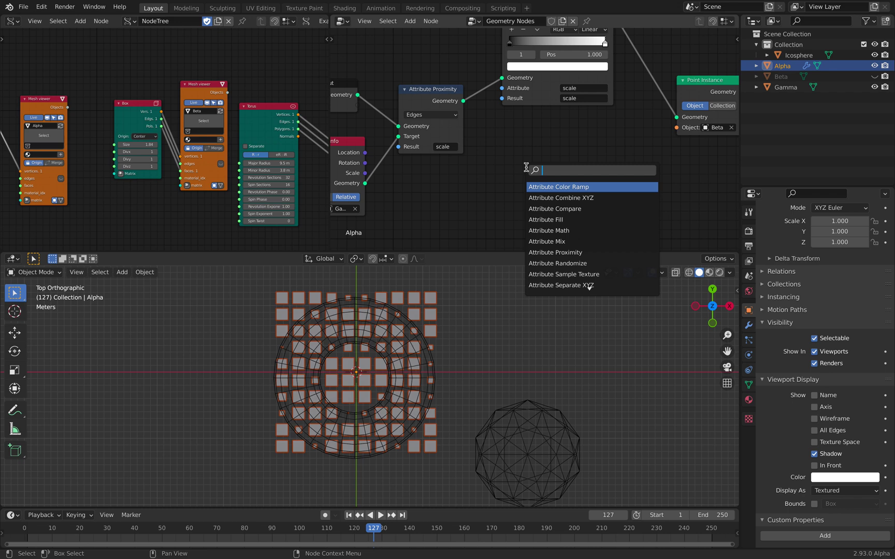
pyautogui.write('map')
pyautogui.press('Return')
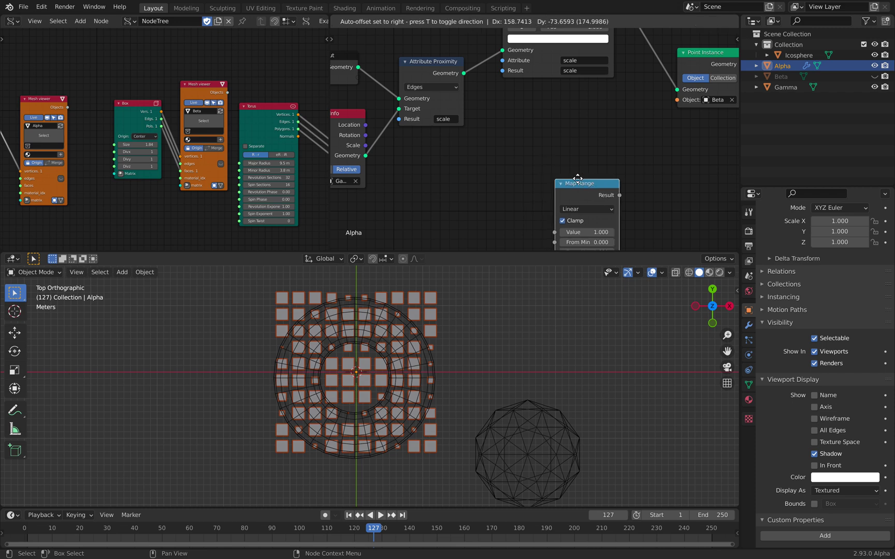
pyautogui.click(552, 189)
# - Add an Attribute Separate XYZ node below the Attribute Color Ramp, beside the Attribute Proximity node
pyautogui.hotkey('shift', 'a')
pyautogui.click(534, 139)
pyautogui.press('Escape')
pyautogui.hotkey('shift', 'a')
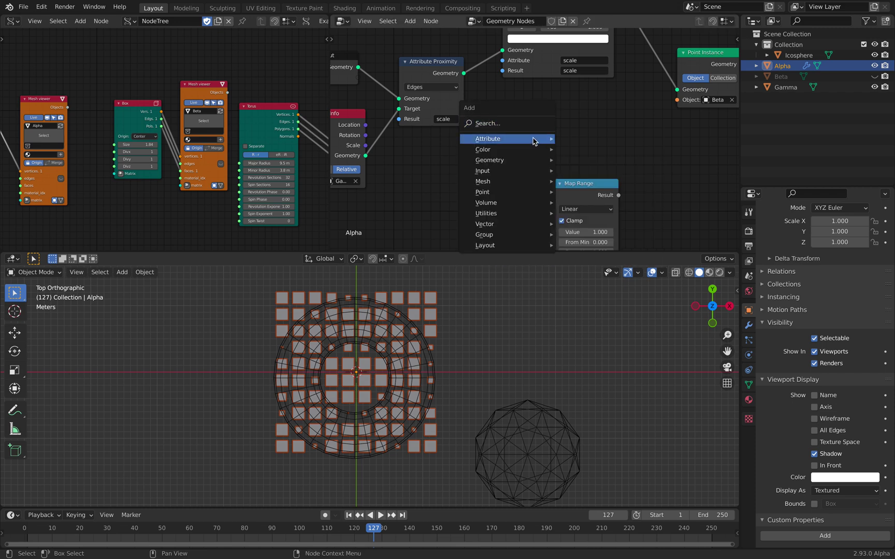
pyautogui.moveTo(533, 138)
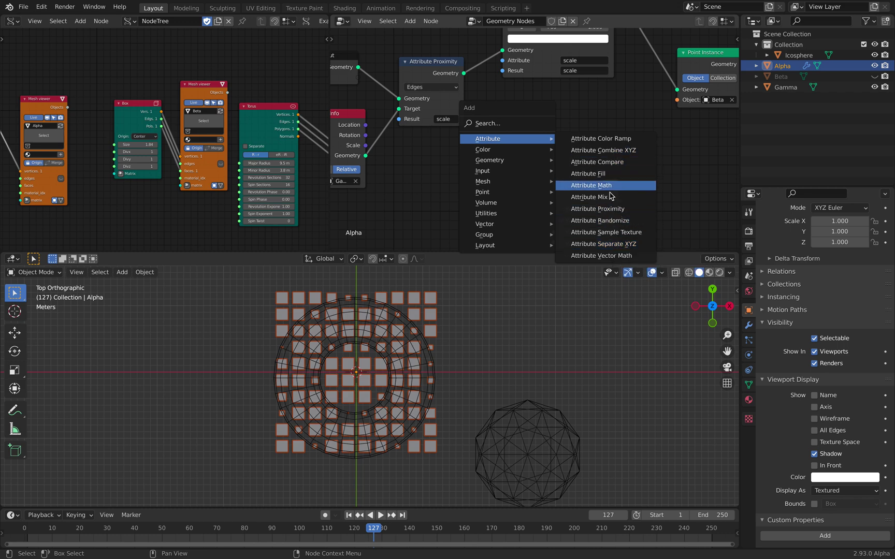
pyautogui.click(603, 244)
pyautogui.click(492, 101)
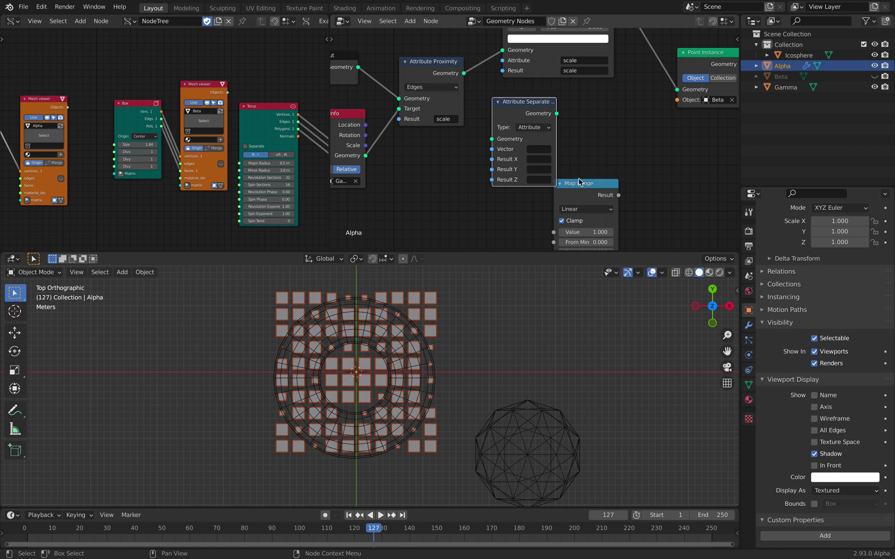
# - Move the Map Range node down and add an Attribute Combine XYZ node to the right of Attribute Separate XYZ
pyautogui.moveTo(579, 182); pyautogui.dragTo(565, 241)
pyautogui.hotkey('shift', 'a')
pyautogui.moveTo(597, 144)
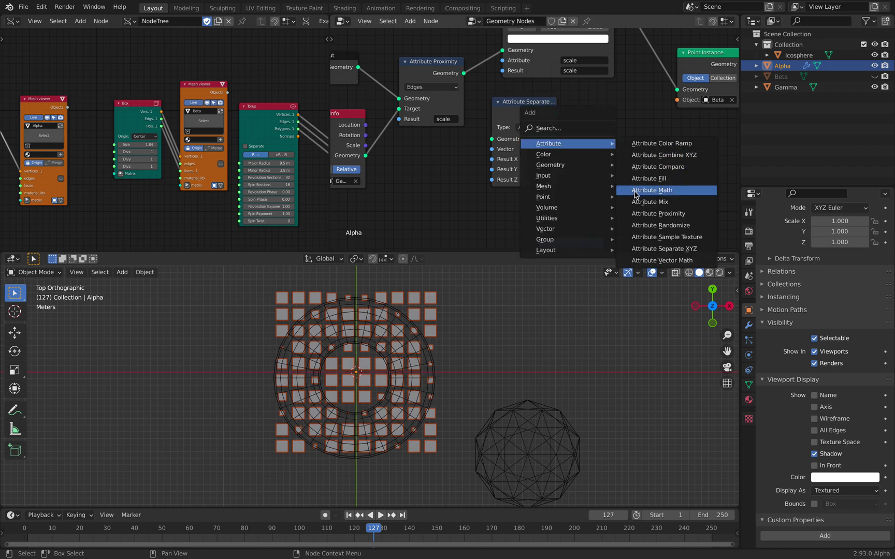
pyautogui.click(663, 155)
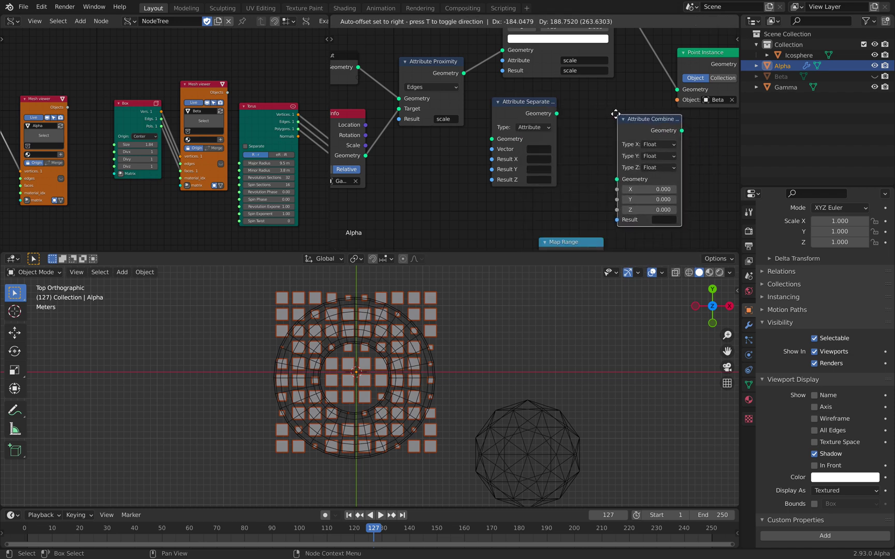
pyautogui.click(614, 114)
# - Shift Attribute Separate XYZ down, and move the Point Instance and Group Output nodes outwards to make room
pyautogui.moveTo(537, 100); pyautogui.dragTo(544, 130)
pyautogui.moveTo(615, 131); pyautogui.dragTo(524, 138, button='middle')
pyautogui.click(562, 129)
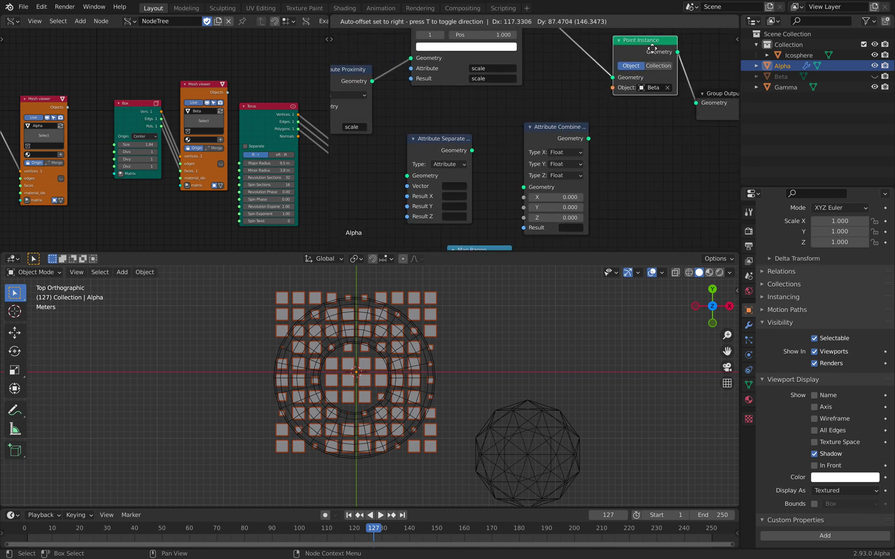
pyautogui.moveTo(652, 47); pyautogui.dragTo(661, 43)
pyautogui.moveTo(714, 96); pyautogui.dragTo(726, 91)
# - Move Attribute Combine XYZ further right and place Map Range between it and Attribute Separate XYZ
pyautogui.scroll(-1, 588, 92)
pyautogui.moveTo(563, 97); pyautogui.dragTo(584, 75, button='middle')
pyautogui.moveTo(569, 106); pyautogui.dragTo(638, 104)
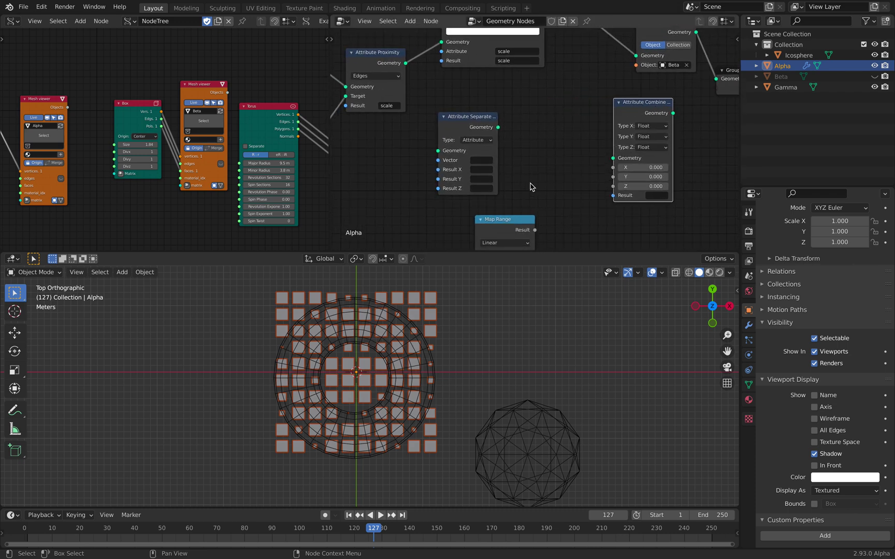
pyautogui.moveTo(500, 233); pyautogui.dragTo(541, 108)
pyautogui.moveTo(518, 151); pyautogui.dragTo(546, 151, button='middle')
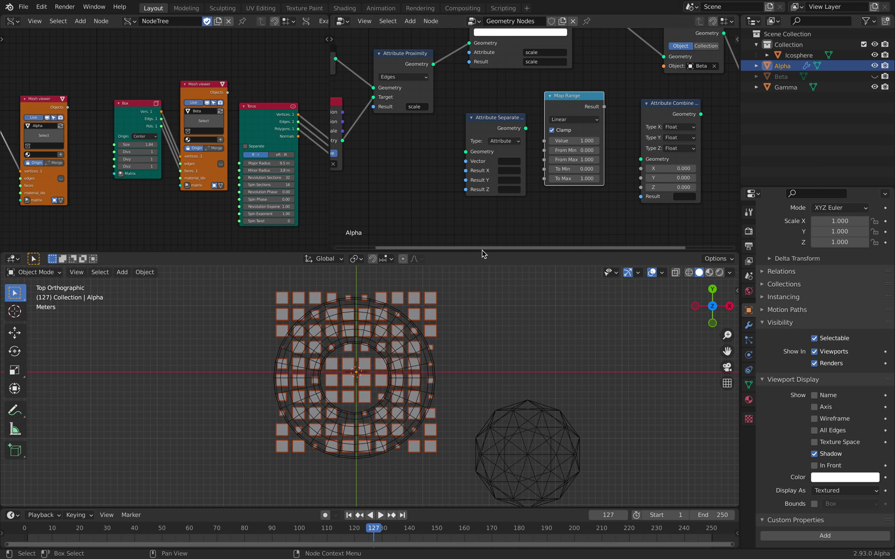
# - Make the node editors taller and connect the Attribute Proximity Geometry output to the Attribute Separate XYZ Geometry input
pyautogui.moveTo(482, 252); pyautogui.dragTo(482, 313)
pyautogui.click(411, 92)
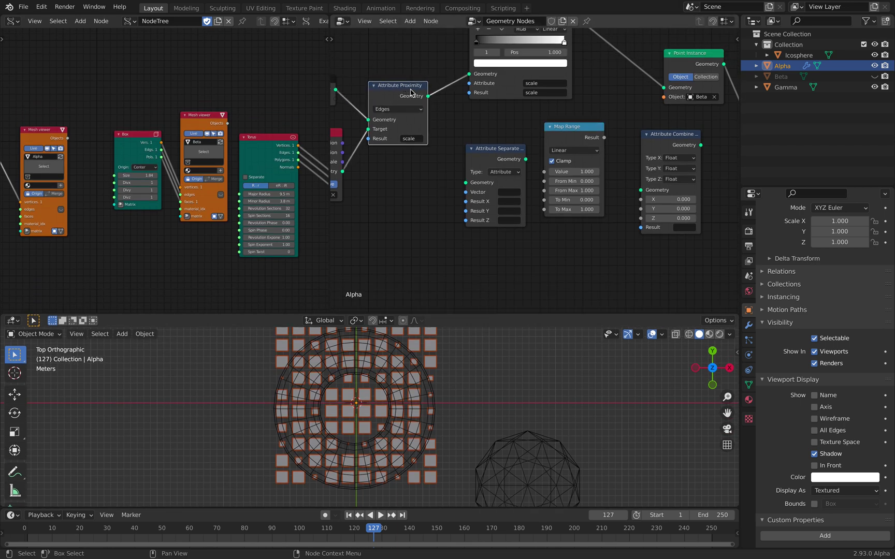
pyautogui.moveTo(429, 96); pyautogui.dragTo(459, 179)
pyautogui.scroll(2, 460, 182)
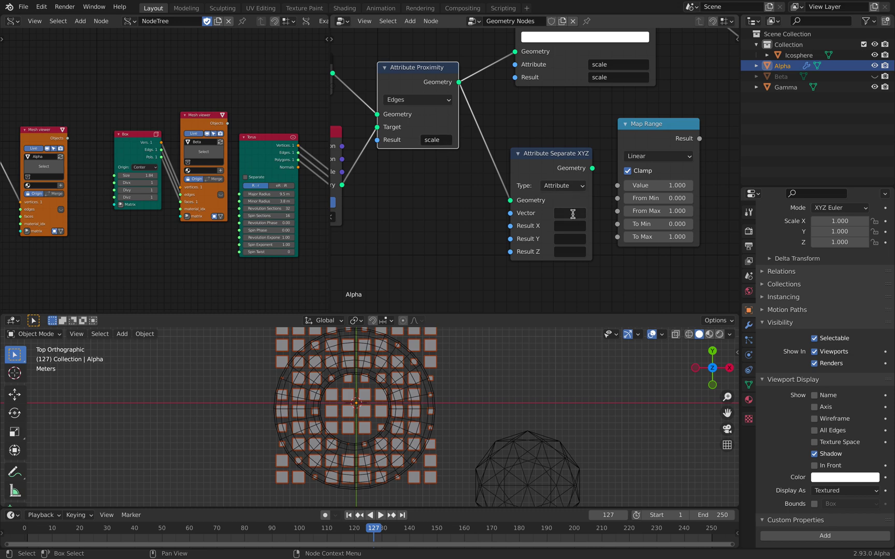
# - Enter scale as the Vector attribute of Attribute Separate XYZ, and link its Geometry output to the Attribute Combine XYZ Geometry input
pyautogui.scroll(-1, 569, 155)
pyautogui.moveTo(569, 155); pyautogui.dragTo(428, 169, button='middle')
pyautogui.moveTo(515, 146); pyautogui.dragTo(509, 222)
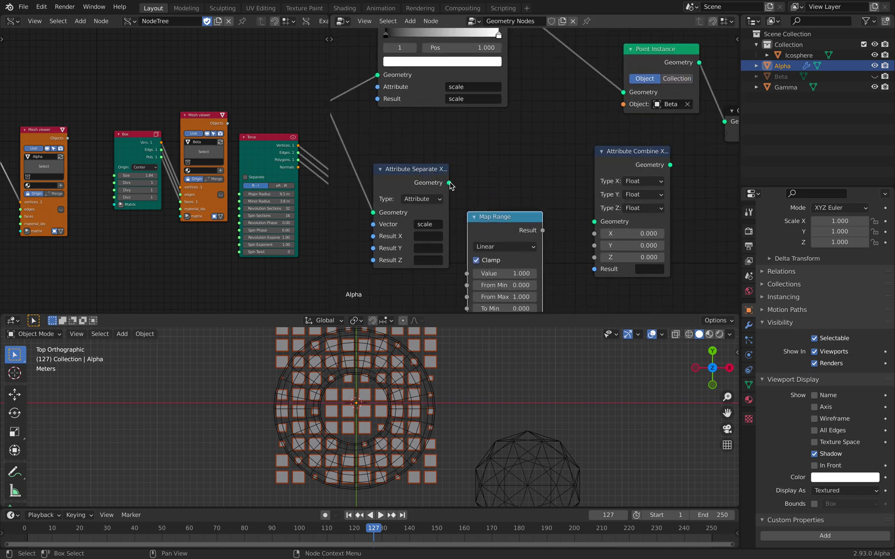
pyautogui.moveTo(449, 182); pyautogui.dragTo(592, 221)
# - Lower the Map Range node and name the Attribute Separate XYZ results sx, sy and sz
pyautogui.scroll(-1, 483, 180)
pyautogui.moveTo(482, 161); pyautogui.dragTo(479, 89, button='middle')
pyautogui.moveTo(496, 148); pyautogui.dragTo(491, 174)
pyautogui.moveTo(447, 162); pyautogui.dragTo(482, 158, button='middle')
pyautogui.scroll(1, 482, 162)
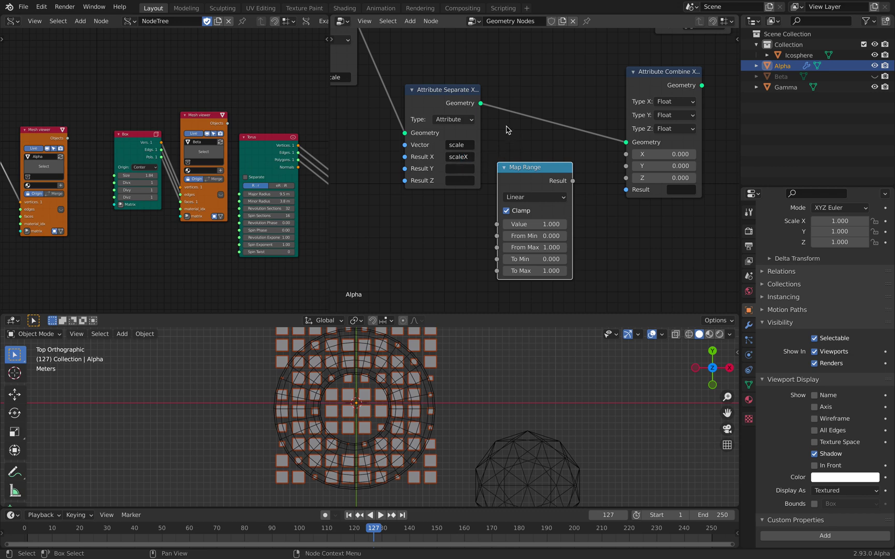
pyautogui.scroll(1, 457, 161)
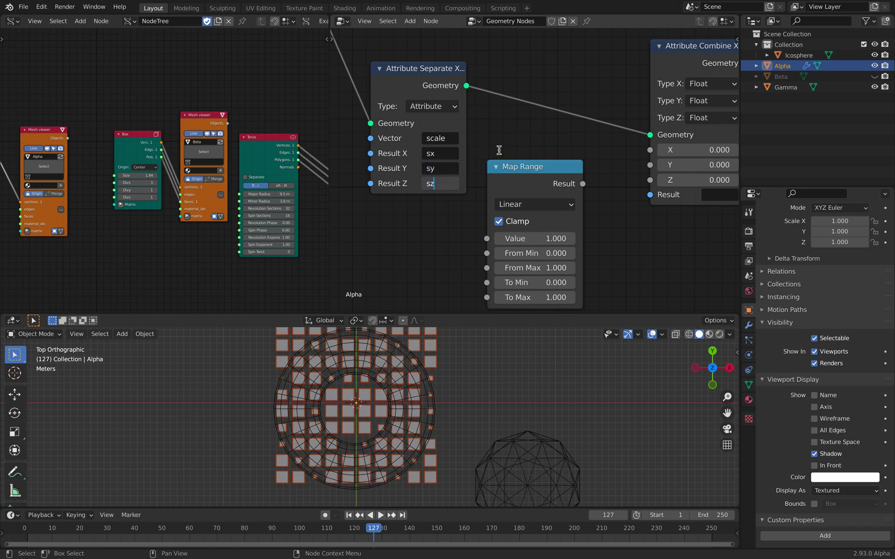
pyautogui.press('Return')
pyautogui.scroll(-1, 499, 152)
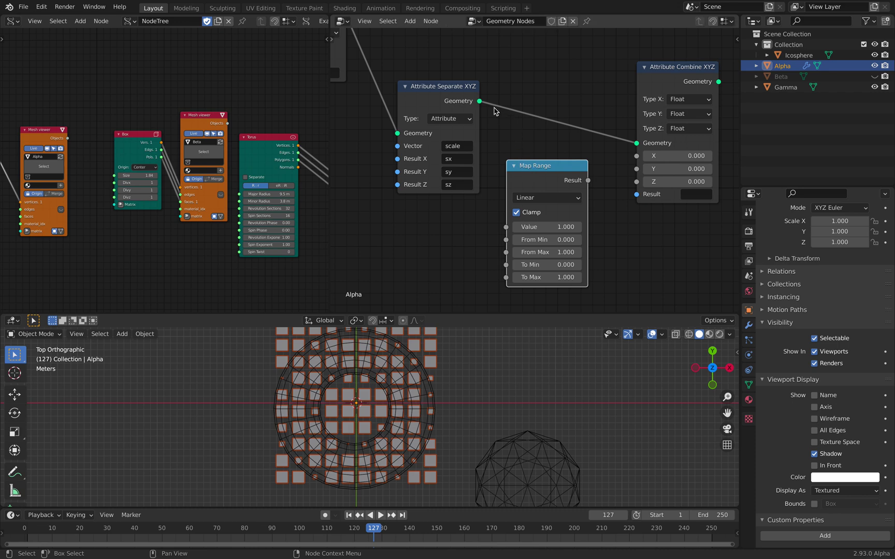
# - Move the Map Range node further down, clear of the link between Attribute Separate XYZ and Attribute Combine XYZ
pyautogui.scroll(-1, 574, 139)
pyautogui.moveTo(598, 152); pyautogui.dragTo(582, 164, button='middle')
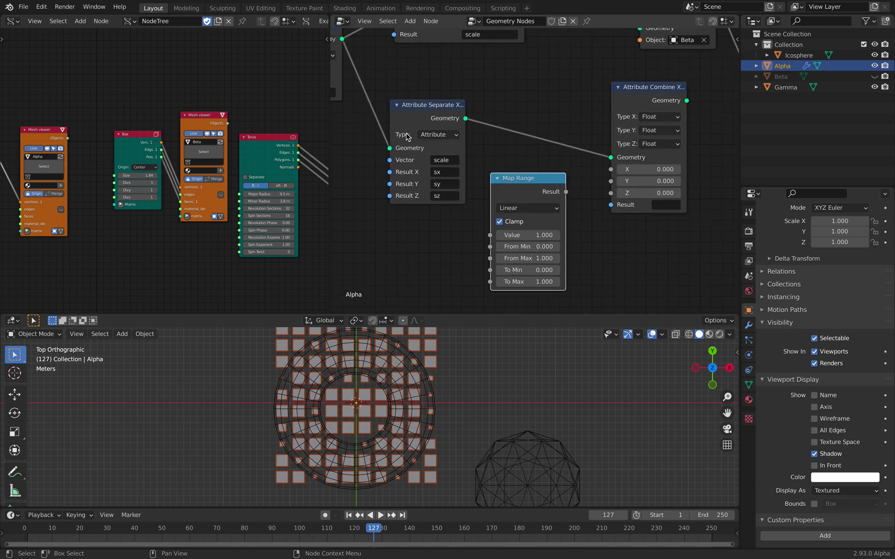
pyautogui.moveTo(514, 178); pyautogui.dragTo(503, 248)
pyautogui.moveTo(482, 213); pyautogui.dragTo(532, 219, button='middle')
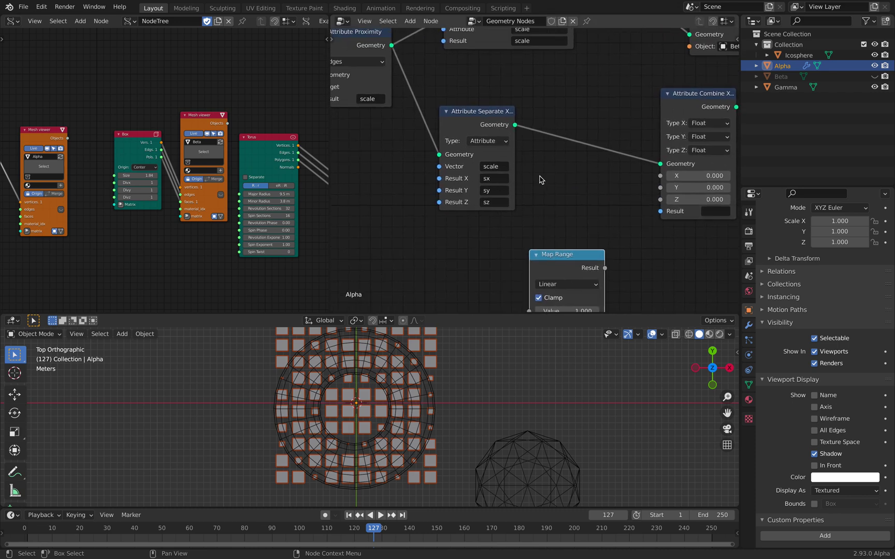
pyautogui.hotkey('shift', 'a')
pyautogui.moveTo(437, 168); pyautogui.dragTo(459, 178, button='middle')
pyautogui.scroll(1, 429, 174)
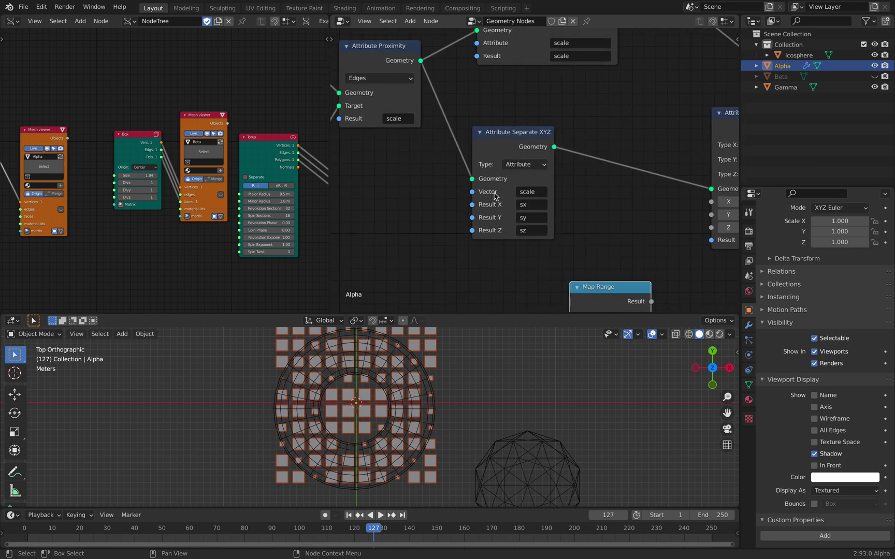
# - Nudge Attribute Separate XYZ down and bring Map Range back up between it and Attribute Combine XYZ
pyautogui.scroll(3, 491, 179)
pyautogui.moveTo(509, 118); pyautogui.dragTo(477, 83, button='middle')
pyautogui.scroll(-2, 483, 165)
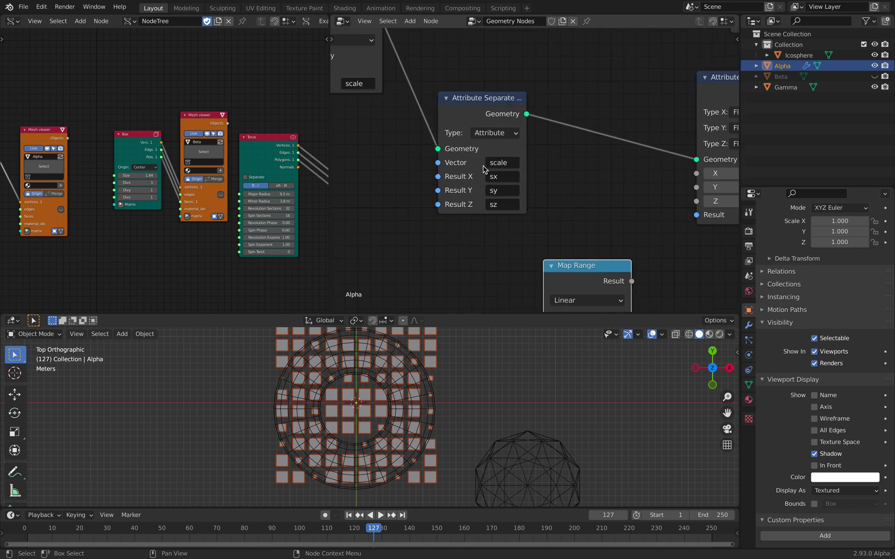
pyautogui.moveTo(482, 106); pyautogui.dragTo(473, 118)
pyautogui.moveTo(574, 262); pyautogui.dragTo(584, 191)
pyautogui.moveTo(562, 184); pyautogui.dragTo(559, 136, button='middle')
pyautogui.moveTo(563, 157); pyautogui.dragTo(567, 138)
# - Switch the Attribute Separate XYZ input type to Vector and back to Attribute, and lower Map Range slightly
pyautogui.click(491, 99)
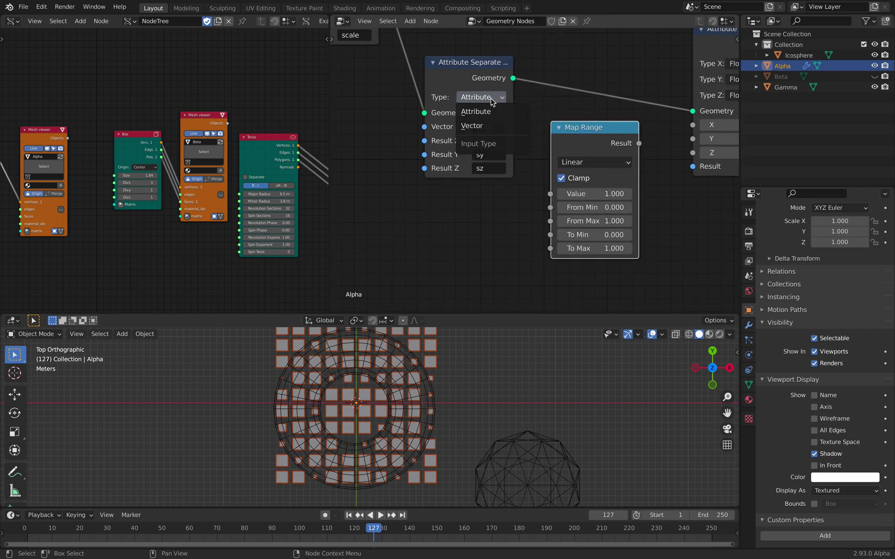
pyautogui.click(482, 125)
pyautogui.click(482, 97)
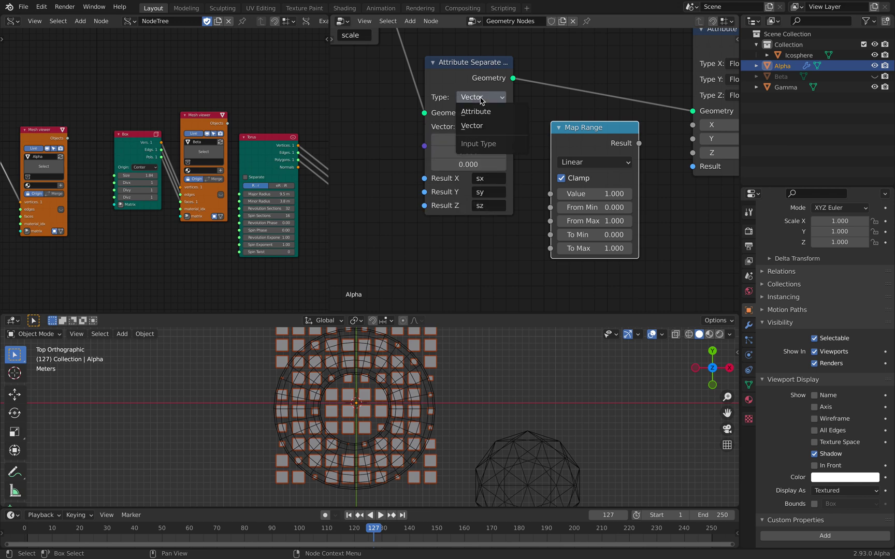
pyautogui.click(483, 112)
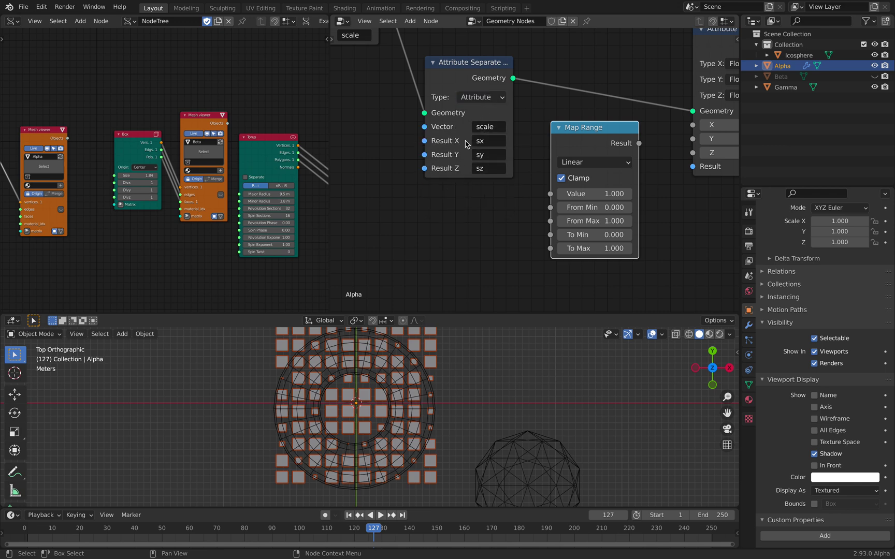
pyautogui.moveTo(558, 144); pyautogui.dragTo(558, 164)
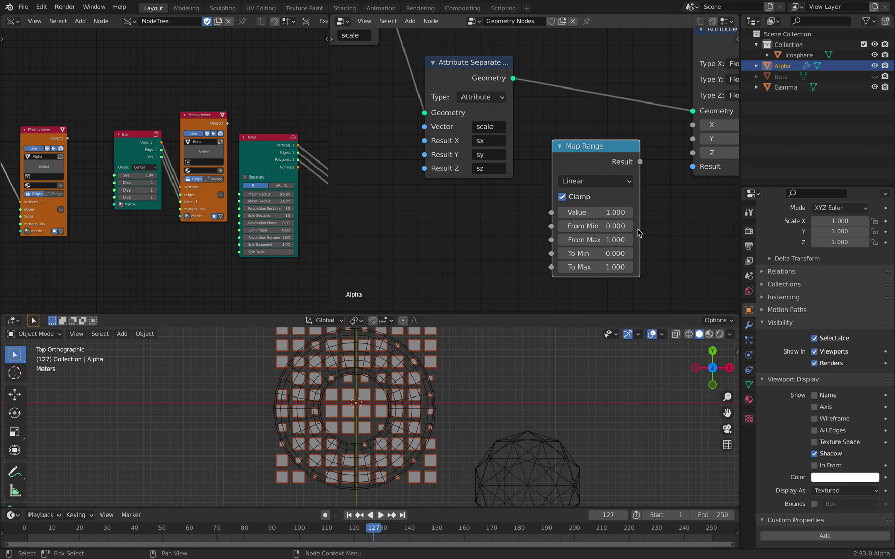
# - Delete the Attribute Separate XYZ, Map Range and Attribute Combine XYZ nodes
pyautogui.scroll(-1, 579, 181)
pyautogui.click(583, 184)
pyautogui.scroll(-2, 583, 148)
pyautogui.moveTo(561, 164); pyautogui.dragTo(487, 211, button='middle')
pyautogui.click(425, 128)
pyautogui.press('x')
pyautogui.click(508, 195)
pyautogui.press('x')
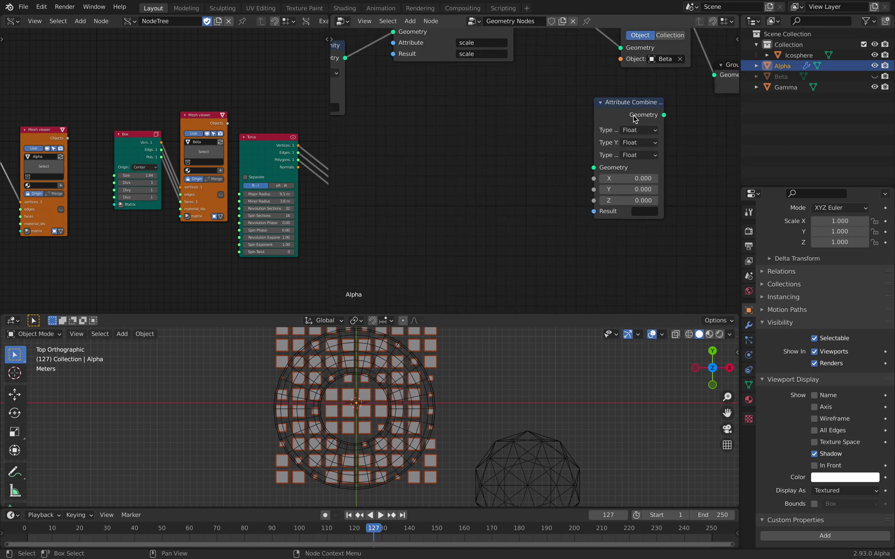
pyautogui.click(633, 113)
pyautogui.press('x')
# - Move the Group Input node slightly up, further from the Object Info node
pyautogui.moveTo(511, 138); pyautogui.dragTo(547, 229, button='middle')
pyautogui.scroll(-1, 486, 157)
pyautogui.scroll(3, 517, 166)
pyautogui.moveTo(487, 157); pyautogui.dragTo(521, 135, button='middle')
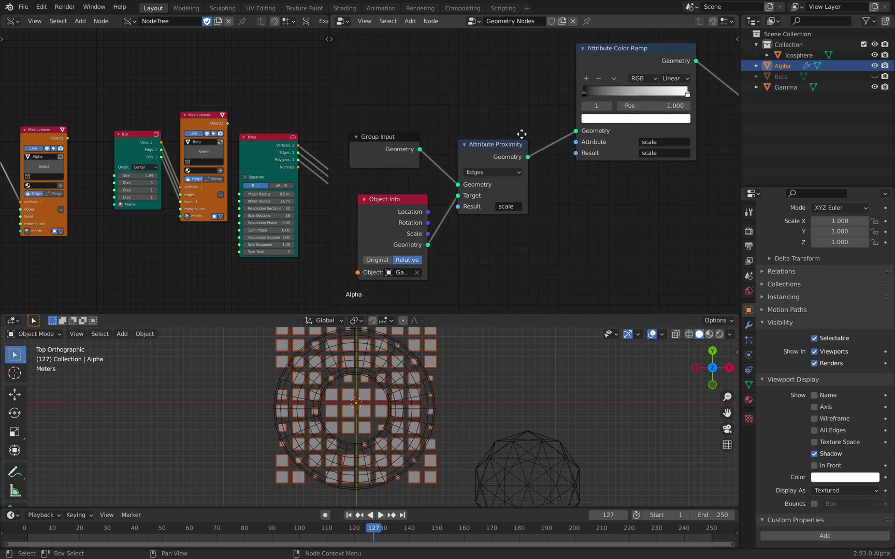
pyautogui.scroll(2, 467, 142)
pyautogui.moveTo(387, 133); pyautogui.dragTo(391, 126)
pyautogui.moveTo(453, 117); pyautogui.dragTo(530, 92, button='middle')
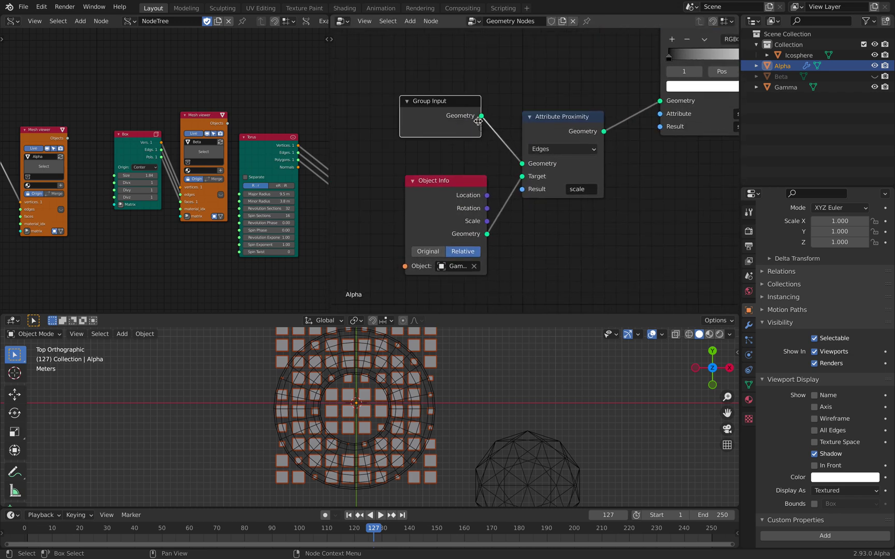
# - Try Points as the Attribute Proximity target geometry and switch it back to Edges
pyautogui.click(559, 130)
pyautogui.moveTo(570, 150); pyautogui.dragTo(466, 185, button='middle')
pyautogui.click(458, 184)
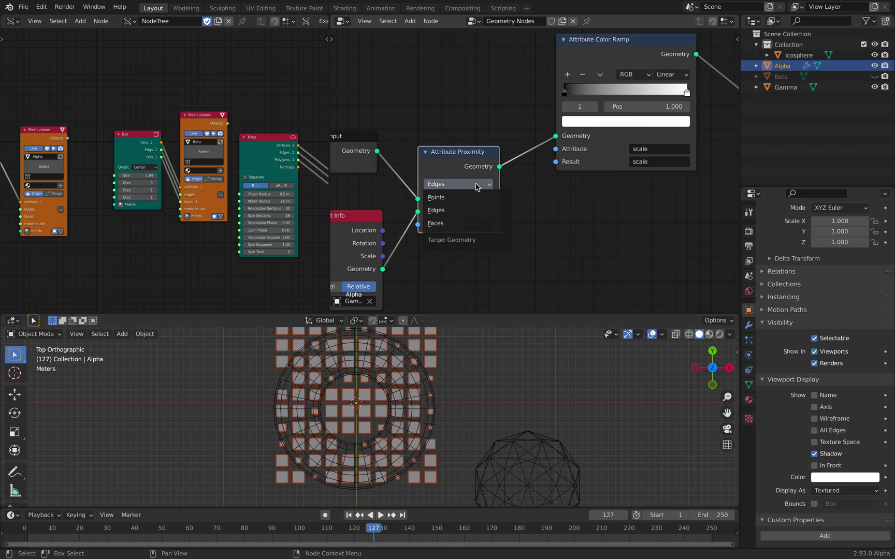
pyautogui.click(476, 199)
pyautogui.click(476, 184)
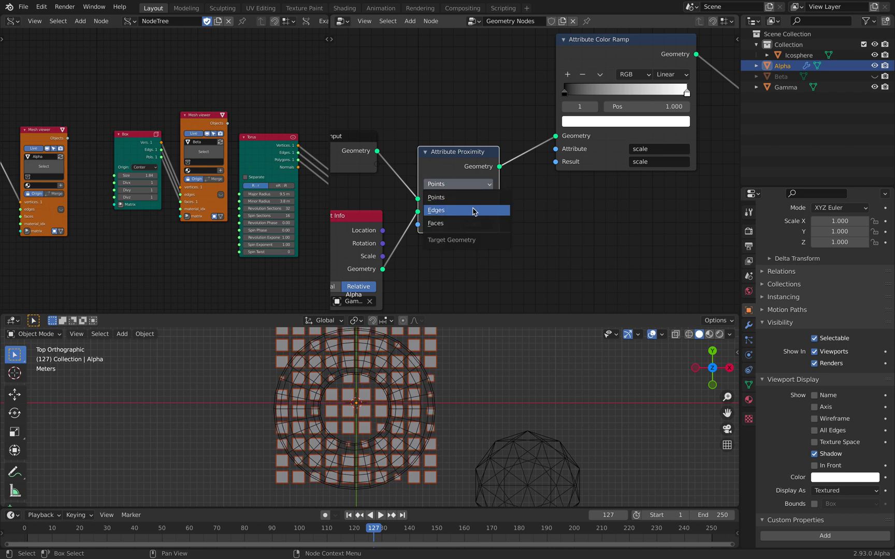
pyautogui.click(475, 211)
# - Shift Attribute Proximity slightly towards the color ramp and set its target geometry to Faces
pyautogui.moveTo(470, 161); pyautogui.dragTo(482, 160)
pyautogui.click(474, 182)
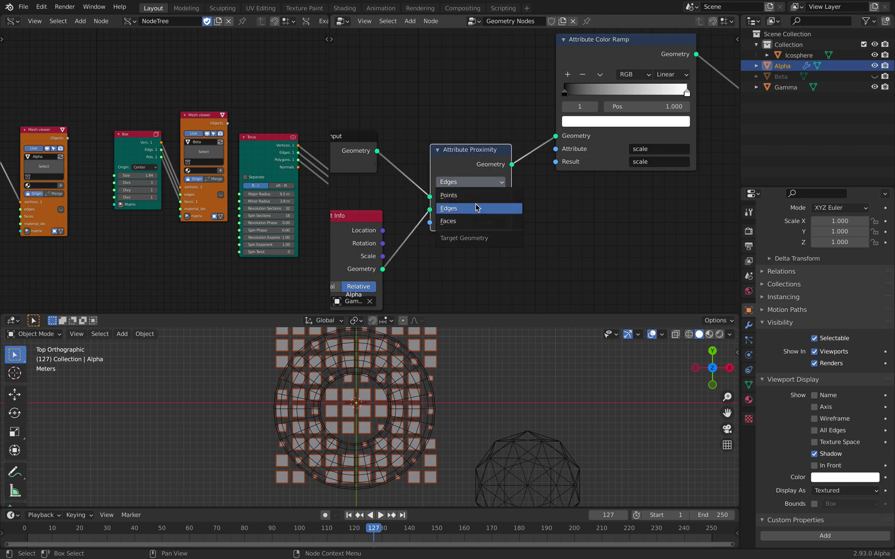
pyautogui.click(477, 222)
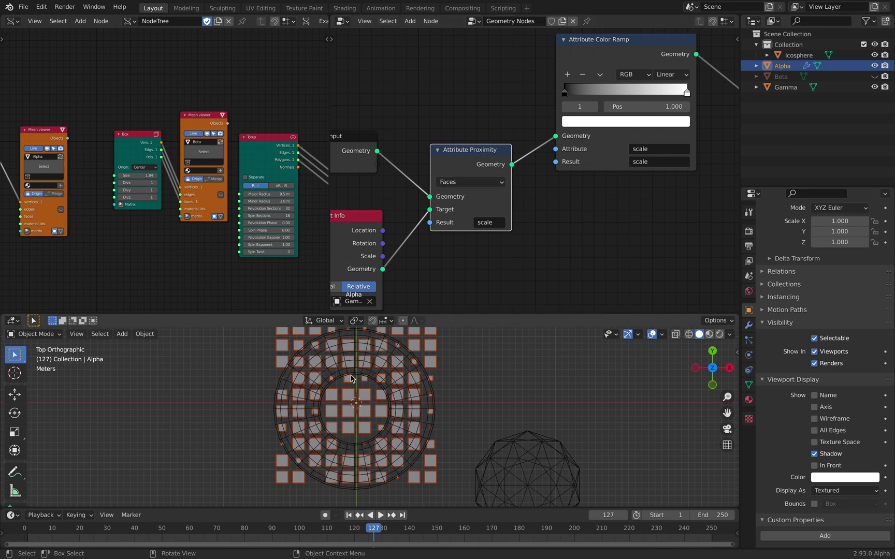
pyautogui.moveTo(420, 398); pyautogui.dragTo(378, 409, button='middle')
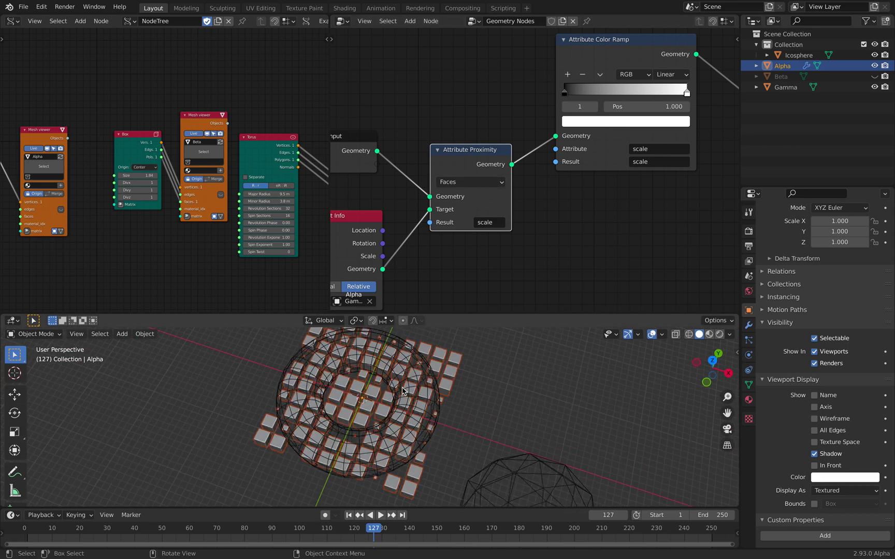
# - With Alpha selected, nudge the Attribute Color Ramp node and move its black stop to about 0.94
pyautogui.click(402, 342)
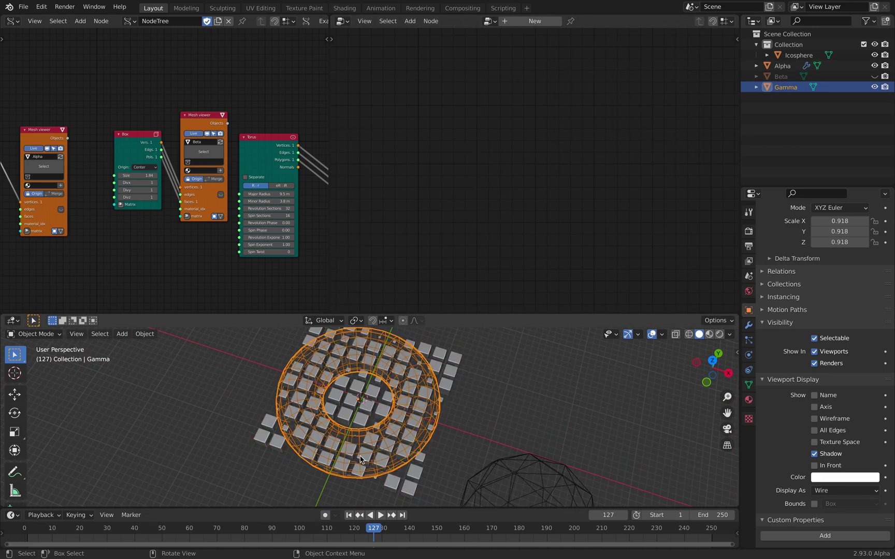
pyautogui.click(445, 362)
pyautogui.scroll(-2, 446, 266)
pyautogui.moveTo(445, 266); pyautogui.dragTo(312, 316, button='middle')
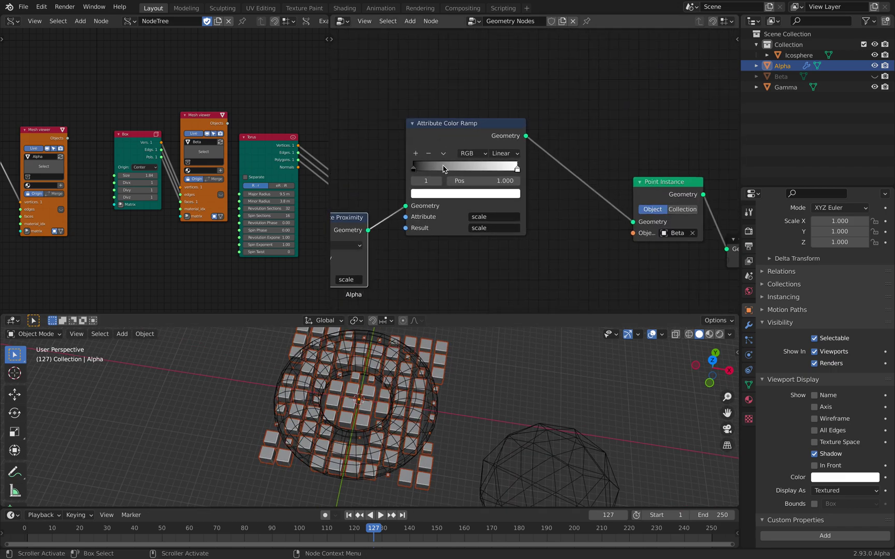
pyautogui.moveTo(442, 129); pyautogui.dragTo(452, 120)
pyautogui.scroll(1, 465, 127)
pyautogui.moveTo(415, 156); pyautogui.dragTo(517, 162)
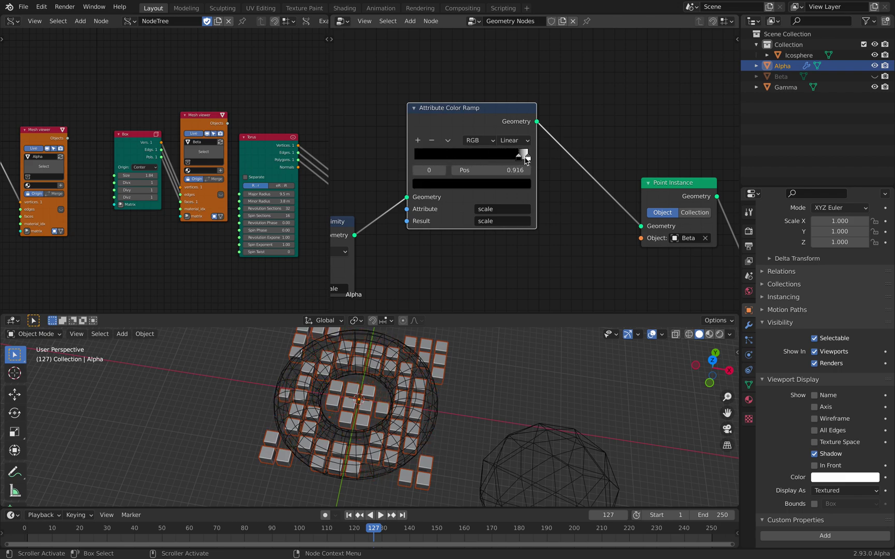
# - Move the Gamma torus within the cube grid and resize it to a scale of about 0.859
pyautogui.click(410, 368)
pyautogui.press('g')
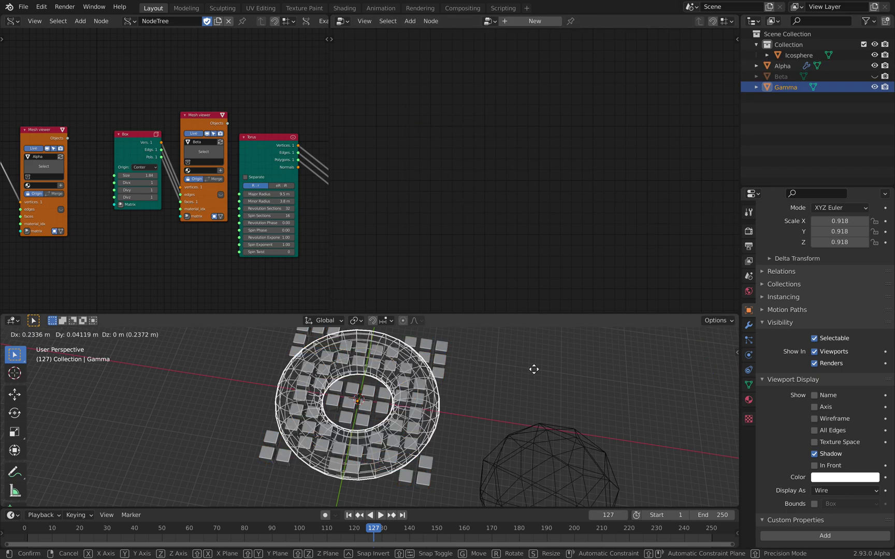
pyautogui.click(320, 347)
pyautogui.press('s')
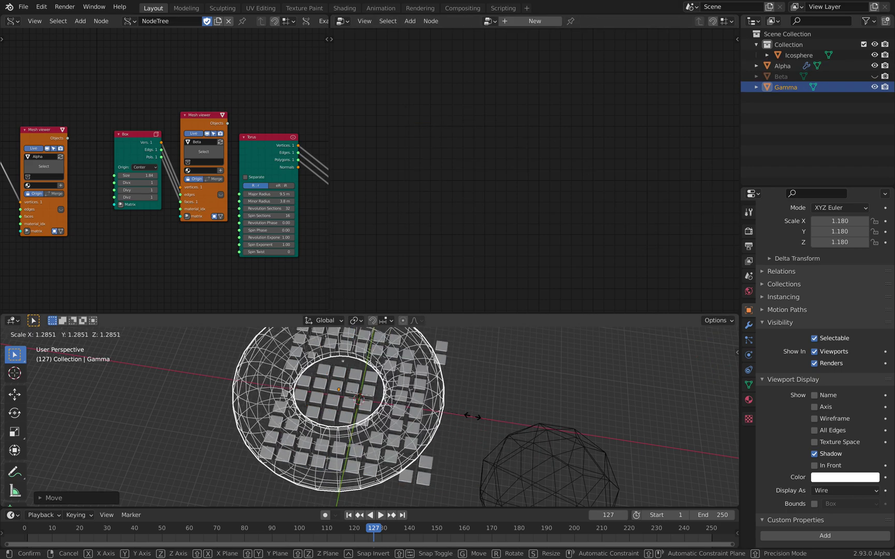
pyautogui.click(465, 415)
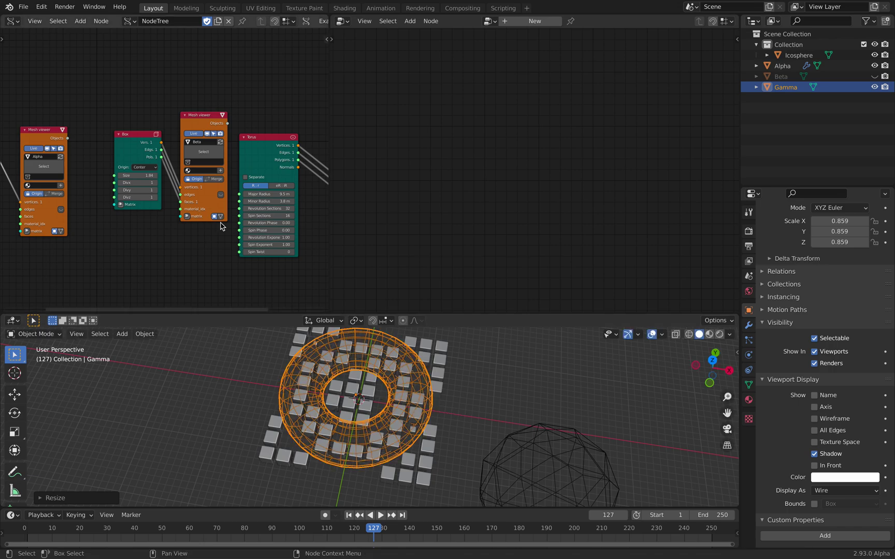
# - Widen the NodeTree editor, bring the Plane node into view and show the scene from the top
pyautogui.moveTo(329, 112); pyautogui.dragTo(499, 116)
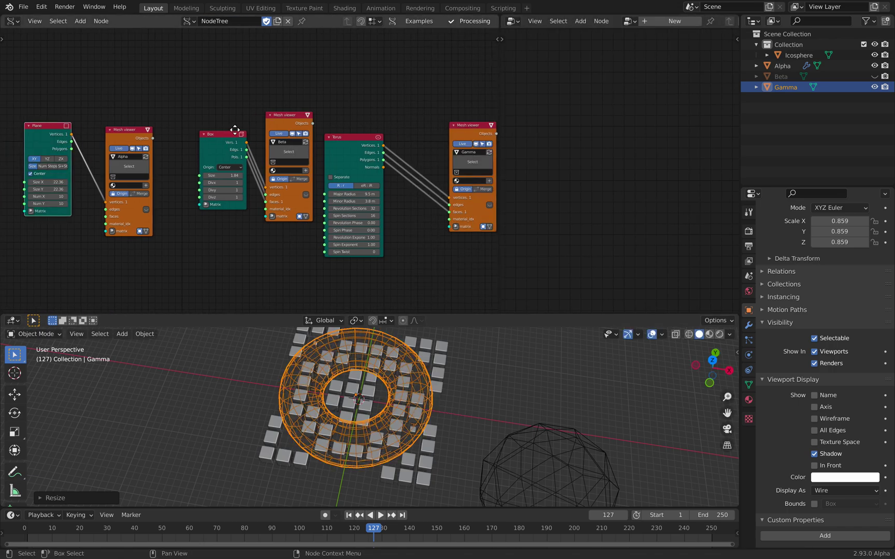
pyautogui.moveTo(125, 192); pyautogui.dragTo(221, 167, button='middle')
pyautogui.scroll(3, 222, 167)
pyautogui.scroll(1, 222, 166)
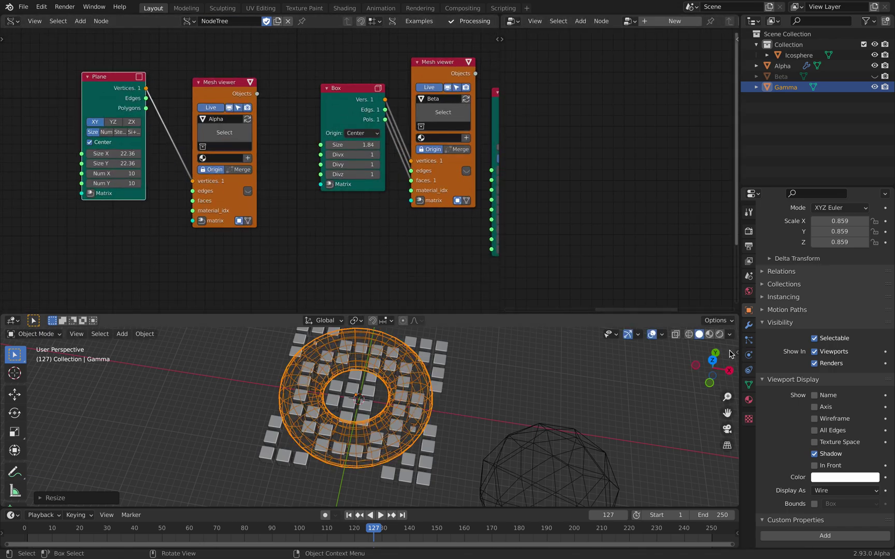
pyautogui.click(713, 361)
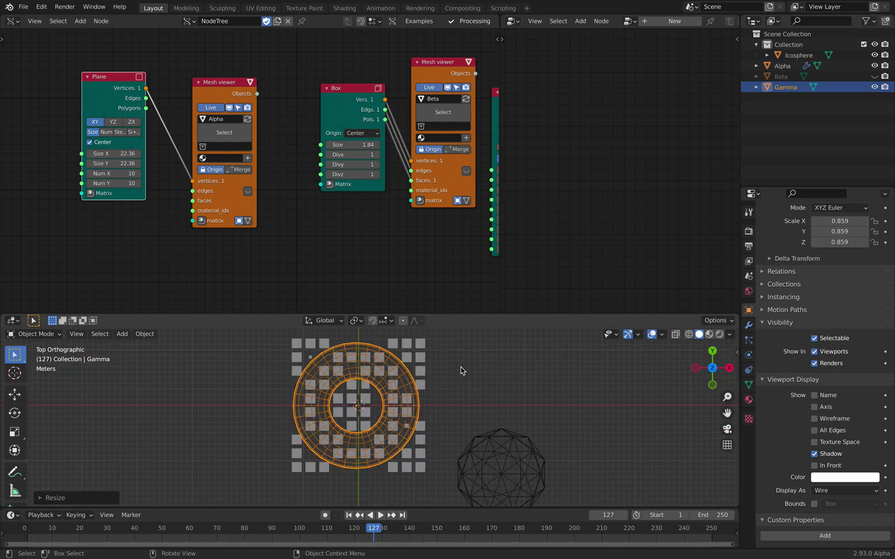
# - Set the Plane node's Num X to 14 and Num Y to 12, with Size X and Size Y at 25.70
pyautogui.click(139, 175)
pyautogui.click(139, 175)
pyautogui.click(139, 175)
pyautogui.click(139, 175)
pyautogui.click(139, 185)
pyautogui.click(140, 185)
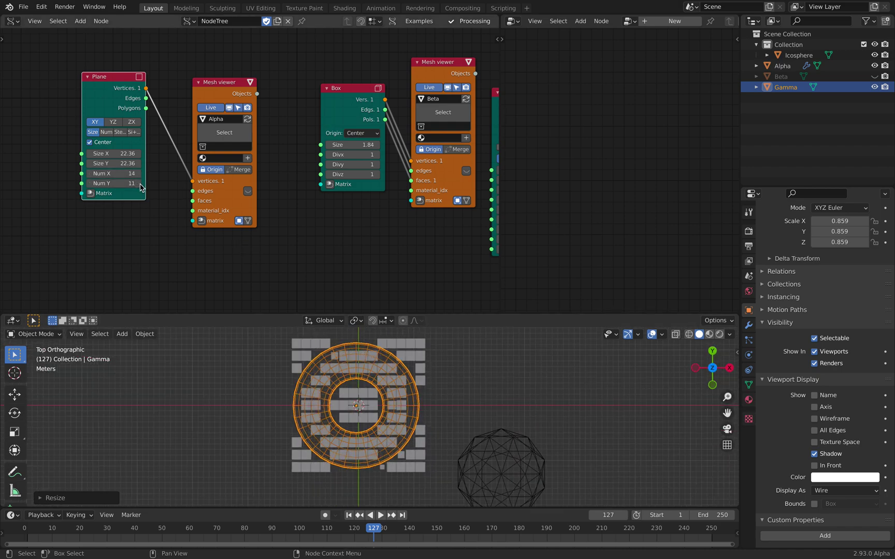
pyautogui.moveTo(114, 154); pyautogui.dragTo(163, 154)
# - Set the Torus node's Major Radius to 12 m and Minor Radius to 2.8 m, and reselect the Alpha grid
pyautogui.moveTo(371, 185); pyautogui.dragTo(276, 164, button='middle')
pyautogui.moveTo(397, 166); pyautogui.dragTo(285, 167, button='middle')
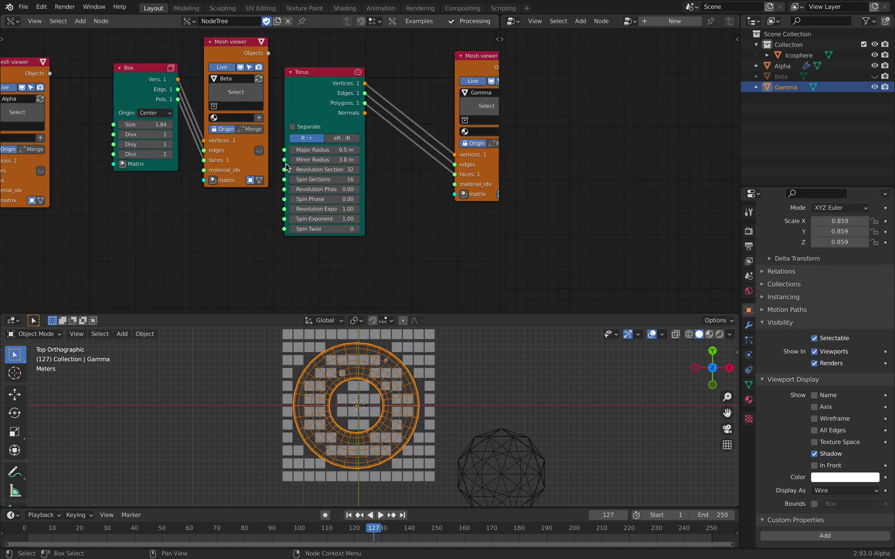
pyautogui.moveTo(324, 160)
pyautogui.mouseDown()
pyautogui.moveTo(358, 159)
pyautogui.moveTo(311, 160)
pyautogui.moveTo(355, 150)
pyautogui.moveTo(337, 150)
pyautogui.mouseUp()
pyautogui.moveTo(400, 343); pyautogui.dragTo(375, 401, button='middle')
pyautogui.click(424, 363)
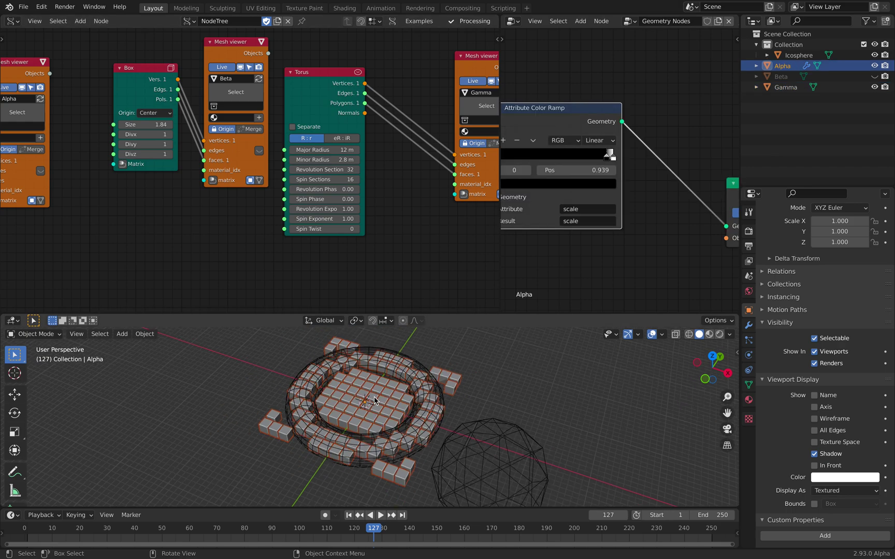
# - Move the Box node slightly down and away from the Beta Mesh viewer node
pyautogui.scroll(-5, 88, 147)
pyautogui.moveTo(88, 146); pyautogui.dragTo(291, 151, button='middle')
pyautogui.scroll(6, 126, 122)
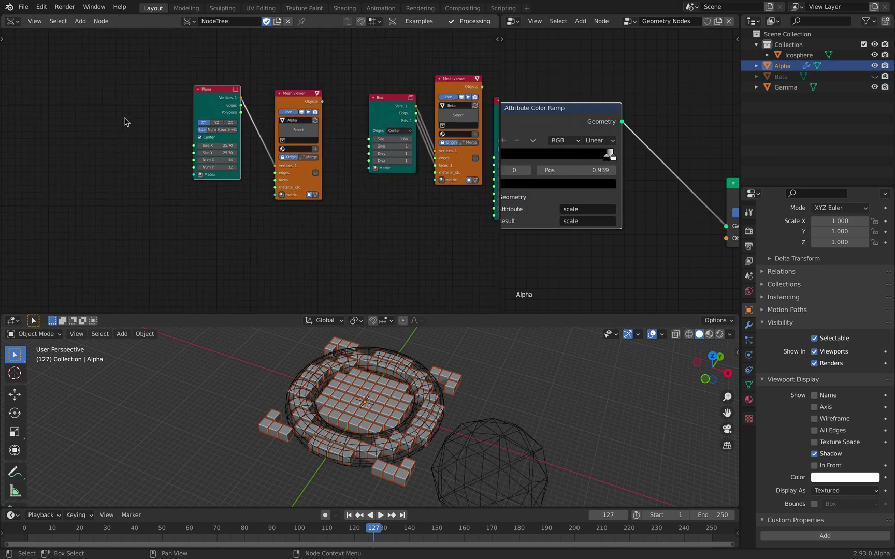
pyautogui.moveTo(362, 86); pyautogui.dragTo(292, 97, button='middle')
pyautogui.moveTo(197, 131); pyautogui.dragTo(55, 140, button='middle')
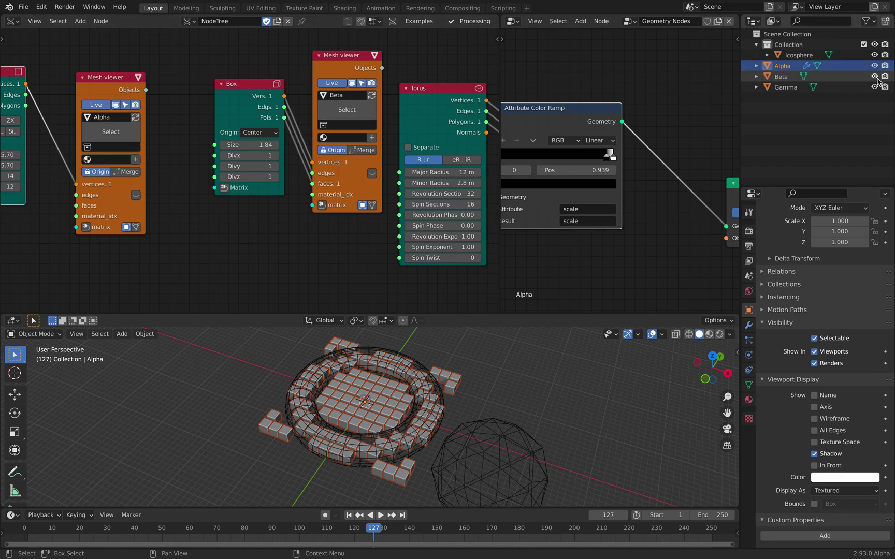
pyautogui.moveTo(247, 109); pyautogui.dragTo(233, 125)
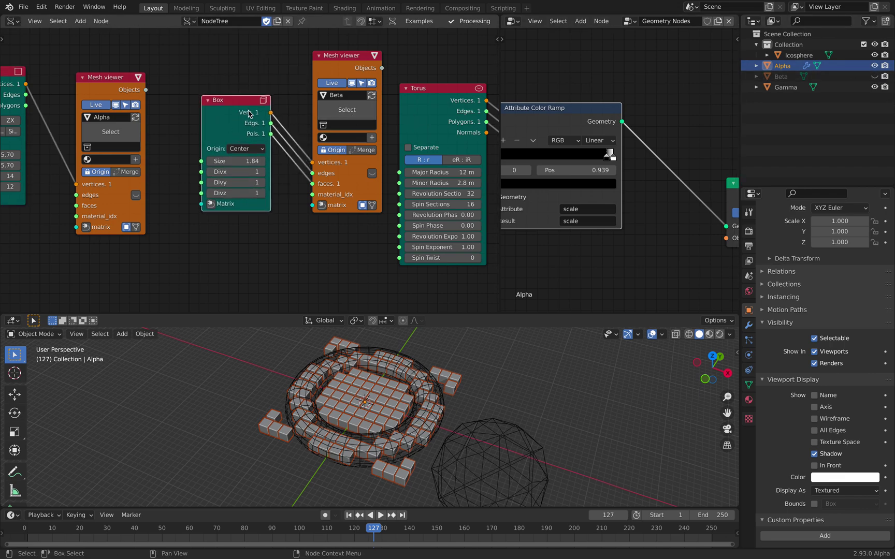
# - Reposition the Torus node beside the Gamma Mesh viewer and set its Minor Radius to 4.7 m
pyautogui.moveTo(393, 399); pyautogui.dragTo(408, 430, button='middle')
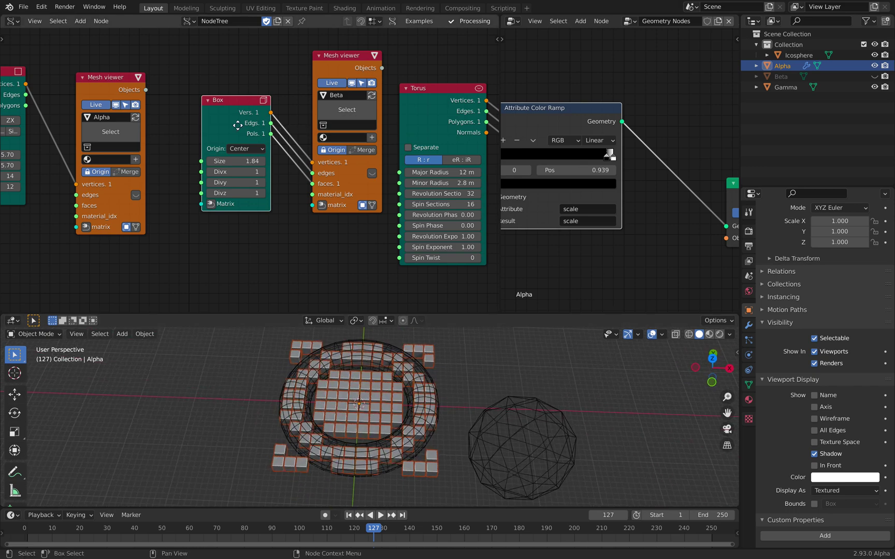
pyautogui.moveTo(275, 138); pyautogui.dragTo(157, 144, button='middle')
pyautogui.moveTo(380, 185); pyautogui.dragTo(324, 175, button='middle')
pyautogui.moveTo(270, 92); pyautogui.dragTo(306, 82)
pyautogui.moveTo(299, 170); pyautogui.dragTo(335, 169)
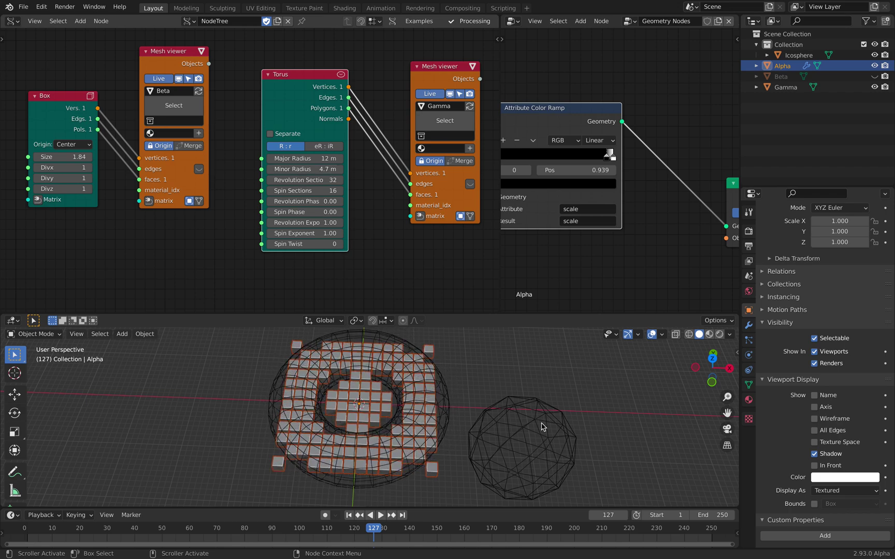
# - Tilt the Gamma torus slightly with a trackball rotation, select the Alpha grid, and reselect Gamma
pyautogui.click(450, 385)
pyautogui.press('r')
pyautogui.press('r')
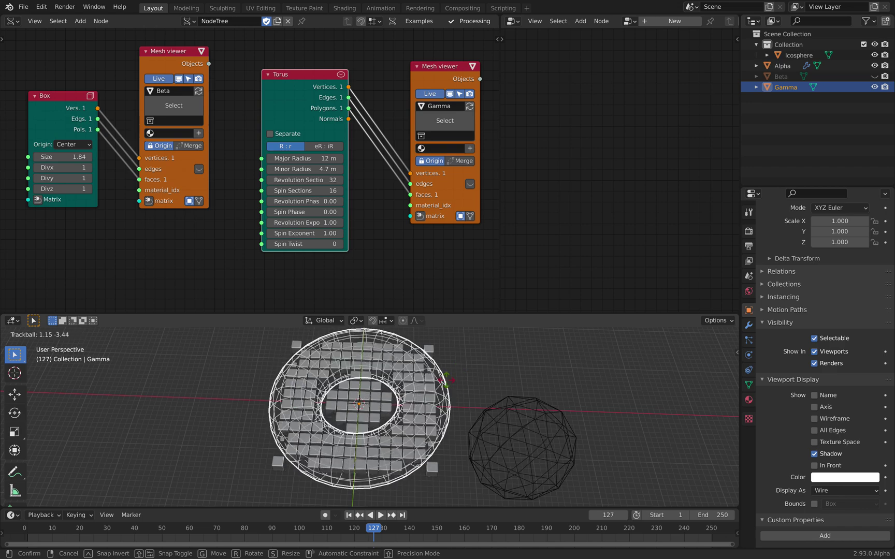
pyautogui.click(390, 382)
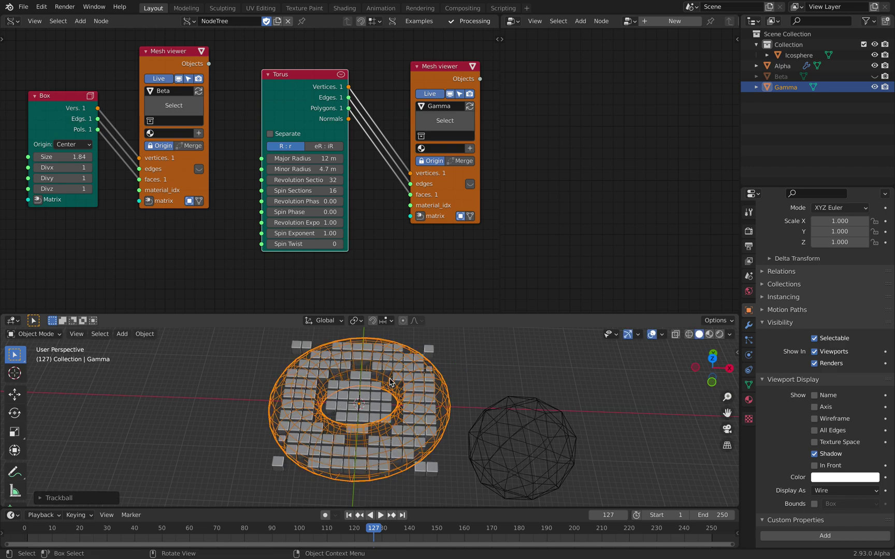
pyautogui.click(782, 66)
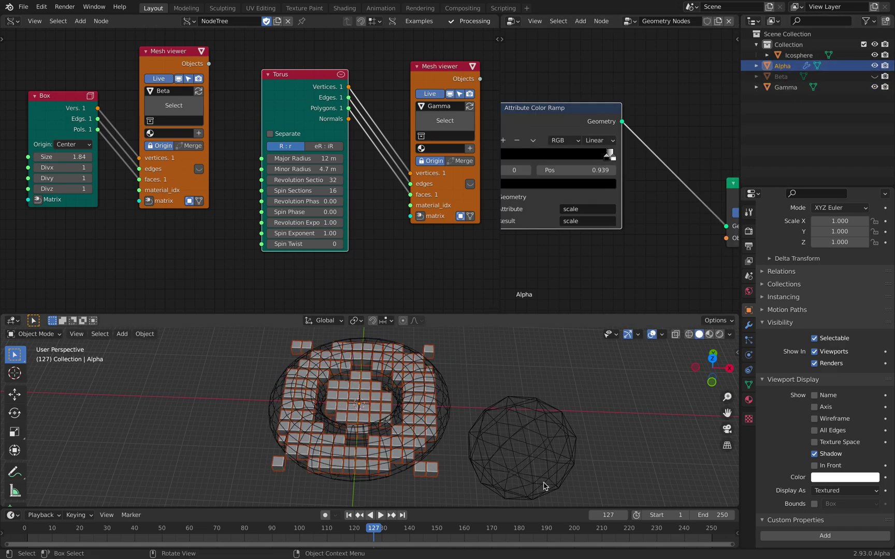
pyautogui.click(444, 408)
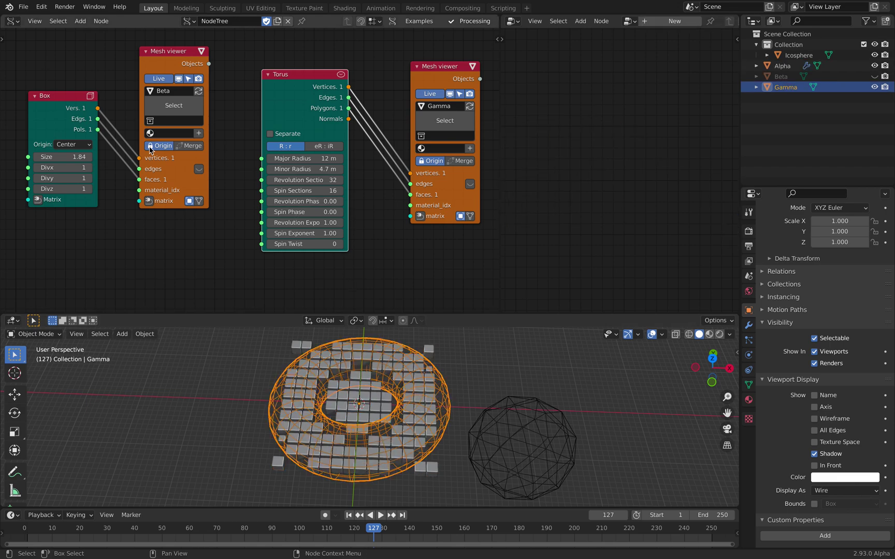
# - Delete the Icosphere object beside the grid from the scene
pyautogui.moveTo(228, 157); pyautogui.dragTo(189, 158, button='middle')
pyautogui.moveTo(240, 179); pyautogui.dragTo(176, 135, button='middle')
pyautogui.scroll(-3, 182, 155)
pyautogui.moveTo(192, 184); pyautogui.dragTo(153, 261, button='middle')
pyautogui.click(556, 421)
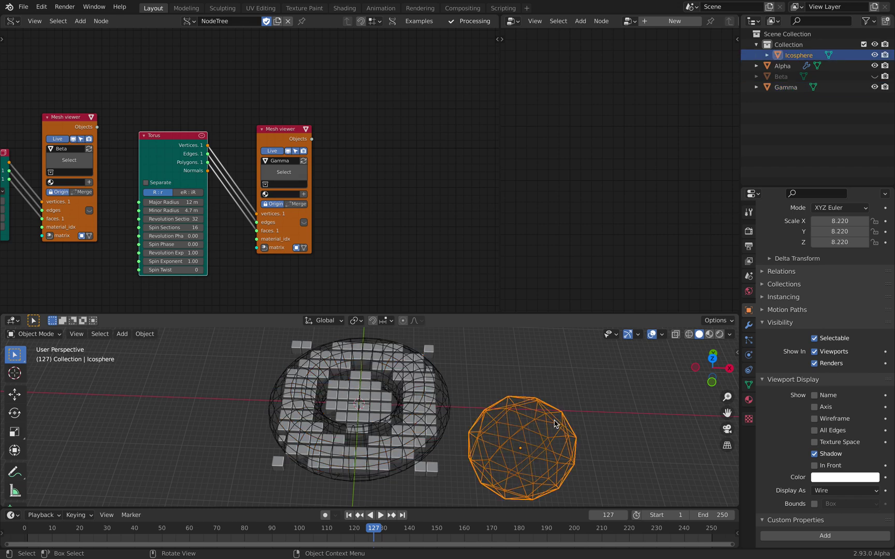
pyautogui.press('x')
pyautogui.click(555, 424)
# - Move the Torus node down and add an IcoSphere node above it
pyautogui.moveTo(178, 136); pyautogui.dragTo(180, 169)
pyautogui.hotkey('alt', 'space')
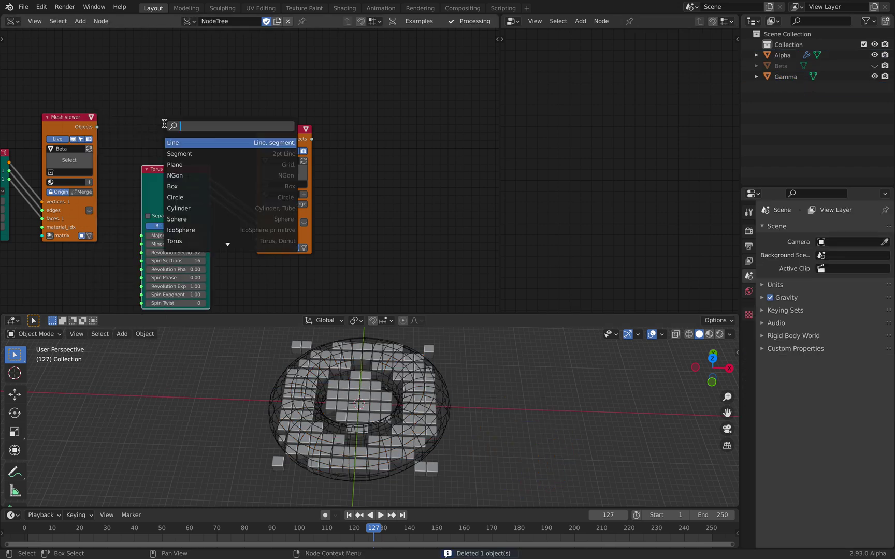
pyautogui.write('ico')
pyautogui.press('Return')
pyautogui.click(170, 107)
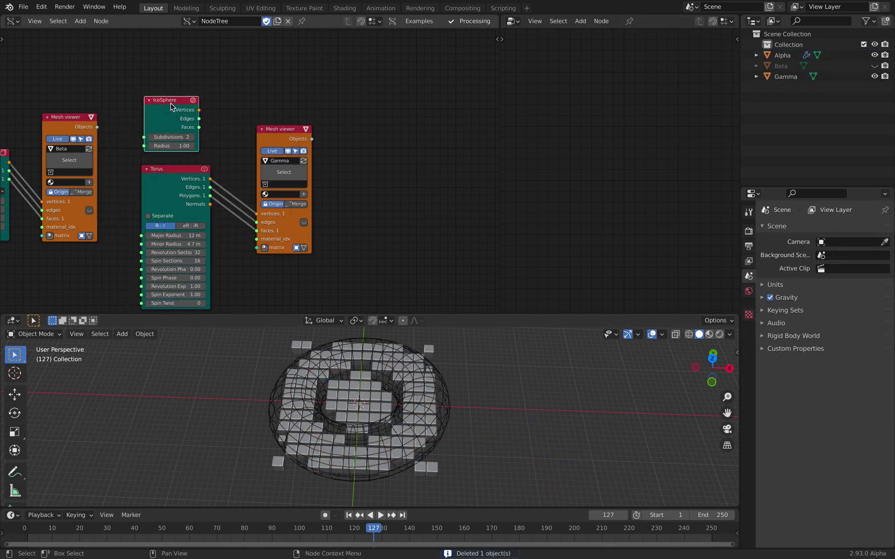
# - Connect the IcoSphere node's vertices, edges and faces to the Gamma Mesh viewer in place of the torus
pyautogui.keyDown('shift'); pyautogui.click(271, 129); pyautogui.keyUp('shift')
pyautogui.hotkey('shift', 'f')
pyautogui.click(266, 94)
pyautogui.moveTo(409, 434); pyautogui.dragTo(422, 430, button='middle')
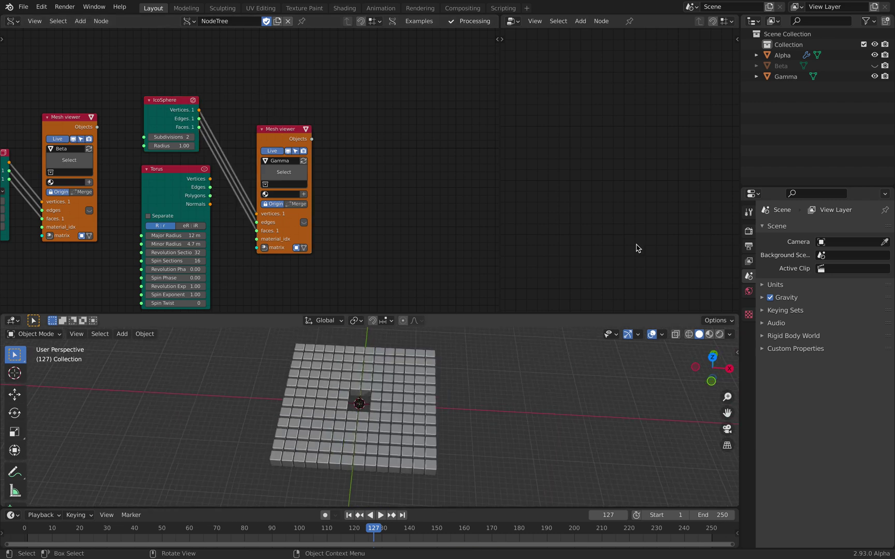
# - Select the Gamma object and set the IcoSphere node's Radius to 8.38 with Subdivisions at 2
pyautogui.click(786, 77)
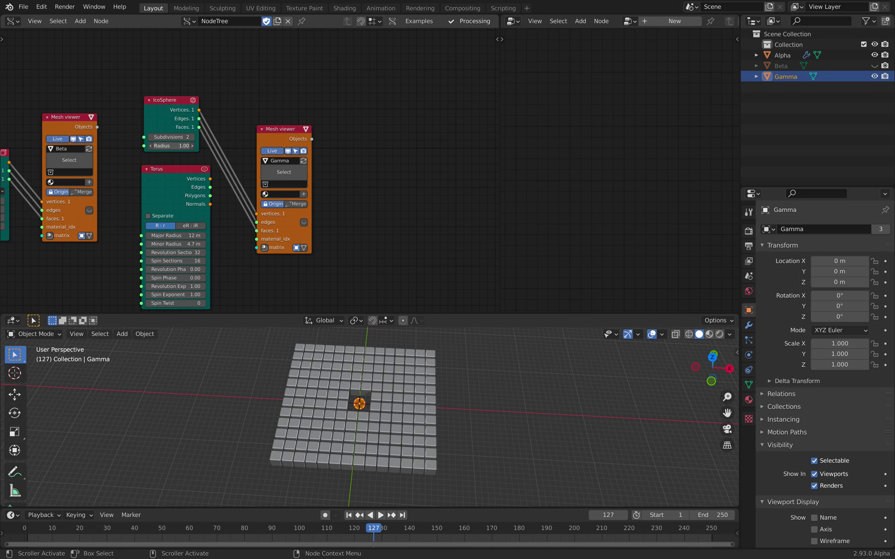
pyautogui.moveTo(174, 145)
pyautogui.mouseDown()
pyautogui.moveTo(205, 146)
pyautogui.moveTo(167, 145)
pyautogui.moveTo(179, 146)
pyautogui.mouseUp()
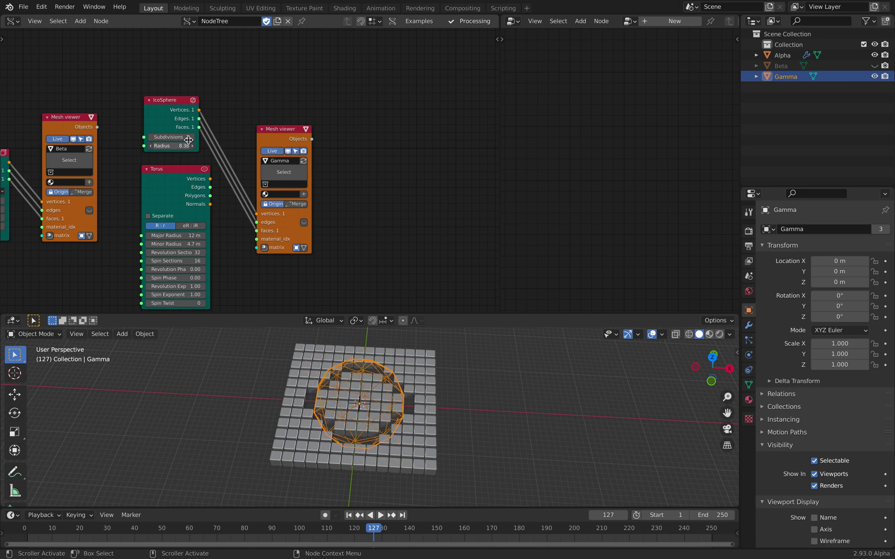
pyautogui.click(151, 138)
pyautogui.click(192, 137)
# - Move the Gamma sphere to about X -1.15, Y 3.14, Z 0.90 m and scale it to 1.15
pyautogui.moveTo(454, 406); pyautogui.dragTo(452, 438, button='middle')
pyautogui.press('g')
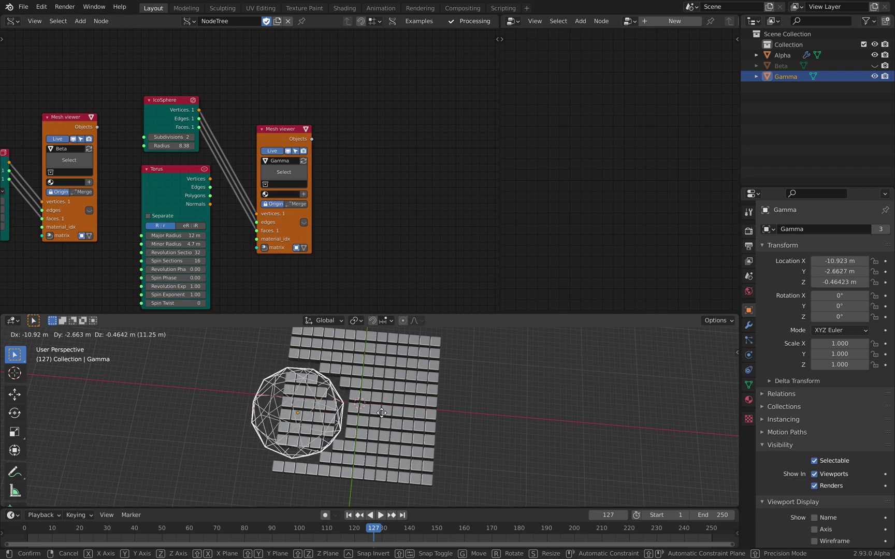
pyautogui.click(417, 409)
pyautogui.press('s')
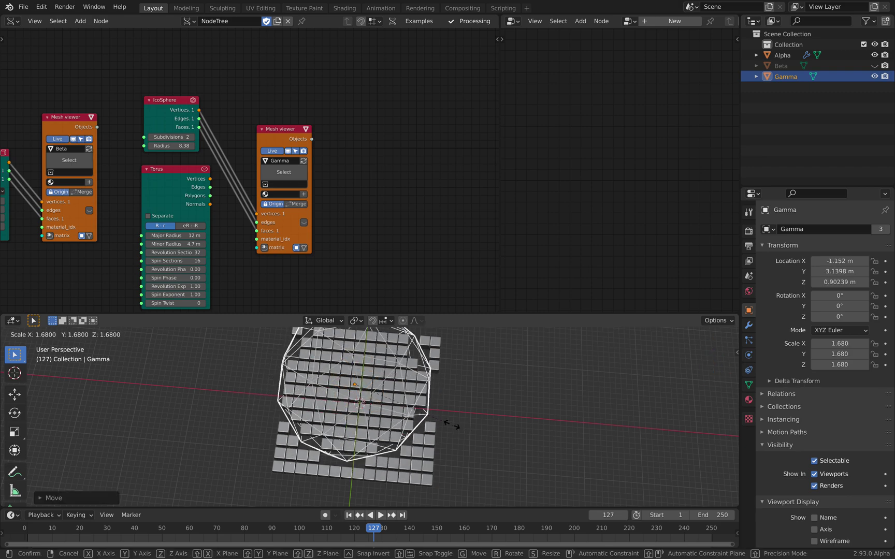
pyautogui.click(426, 414)
# - Insert a Randomize node into the vertices link between the IcoSphere node and the Gamma Mesh viewer
pyautogui.moveTo(197, 188); pyautogui.dragTo(163, 214, button='middle')
pyautogui.scroll(2, 199, 148)
pyautogui.hotkey('shift', 'a')
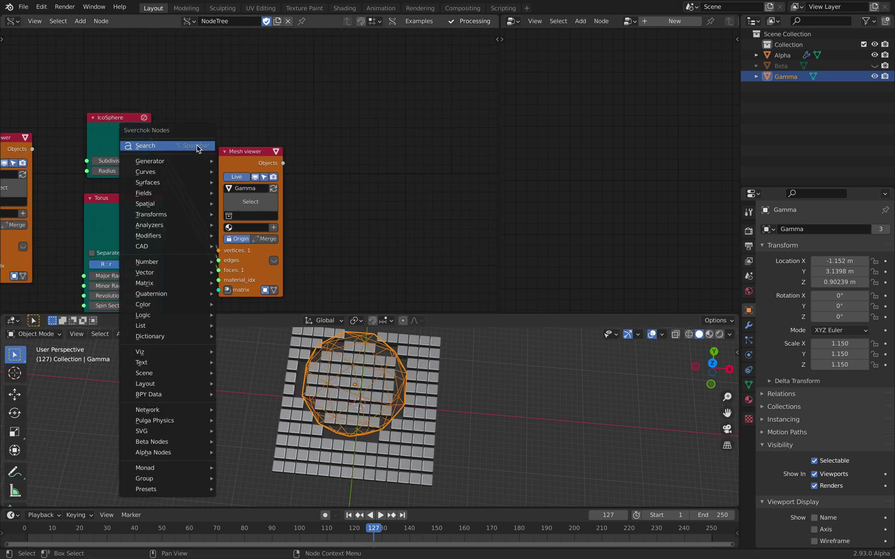
pyautogui.click(197, 146)
pyautogui.write('randomize')
pyautogui.press('Return')
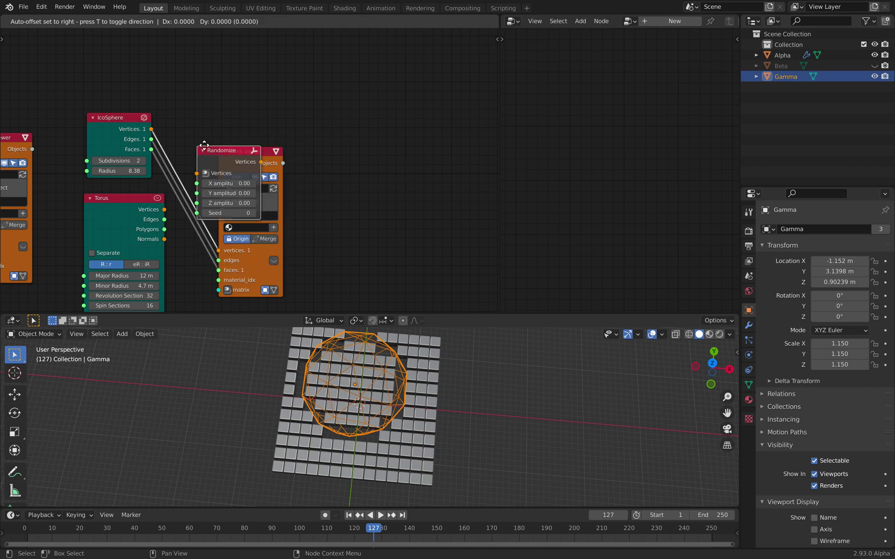
pyautogui.click(192, 142)
# - Set the Randomize node's X, Y and Z amplitudes to 0.54 and its Seed to 220
pyautogui.scroll(2, 244, 169)
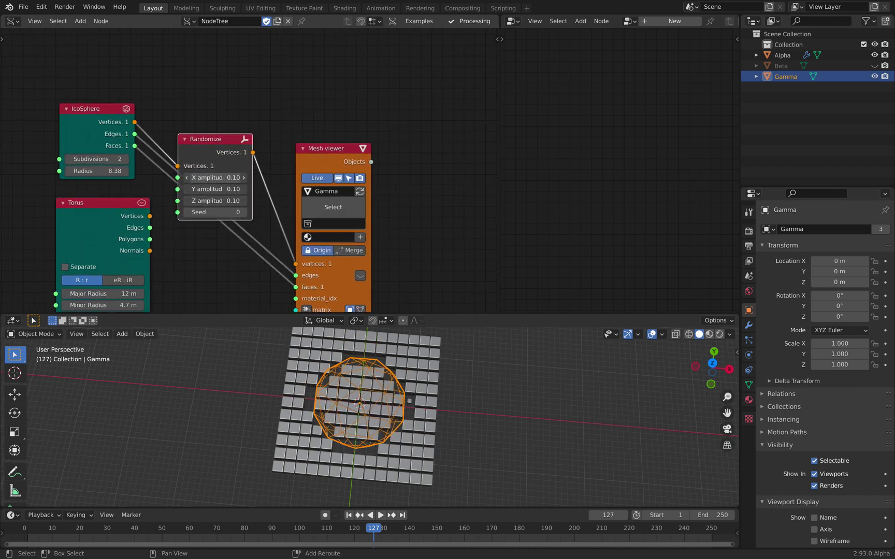
pyautogui.moveTo(218, 201); pyautogui.dragTo(256, 212)
pyautogui.moveTo(410, 400); pyautogui.dragTo(420, 398, button='middle')
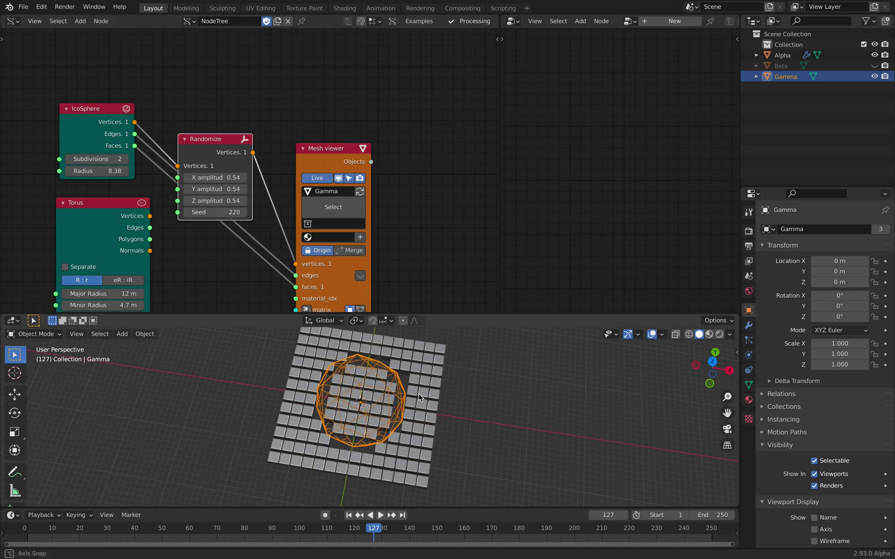
# - Select the Alpha grid and move the Attribute Color Ramp's black stop to position 0.000
pyautogui.click(422, 389)
pyautogui.scroll(-3, 636, 175)
pyautogui.moveTo(611, 171); pyautogui.dragTo(633, 165, button='middle')
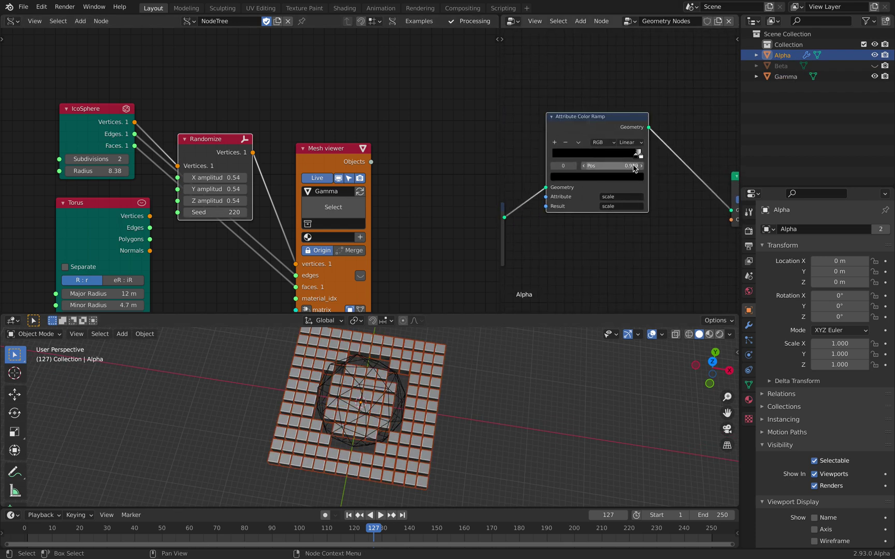
pyautogui.scroll(3, 637, 159)
pyautogui.moveTo(607, 154); pyautogui.dragTo(466, 150)
pyautogui.moveTo(394, 394); pyautogui.dragTo(435, 399, button='middle')
pyautogui.scroll(2, 233, 184)
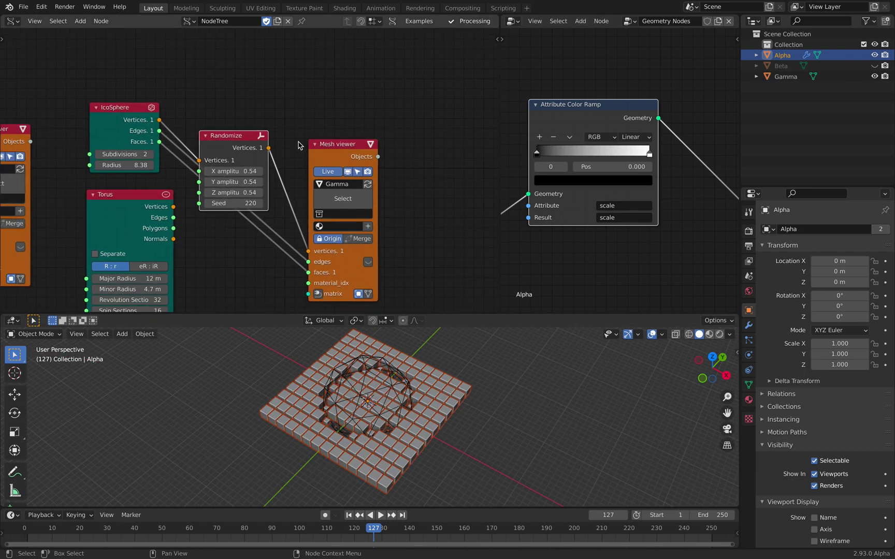
# - Set the Randomize node's Seed to 328 and move the node up, clear of the other links
pyautogui.moveTo(240, 230); pyautogui.dragTo(314, 186, button='middle')
pyautogui.moveTo(311, 184)
pyautogui.mouseDown()
pyautogui.moveTo(344, 184)
pyautogui.moveTo(320, 178)
pyautogui.moveTo(313, 138)
pyautogui.moveTo(320, 172)
pyautogui.mouseUp()
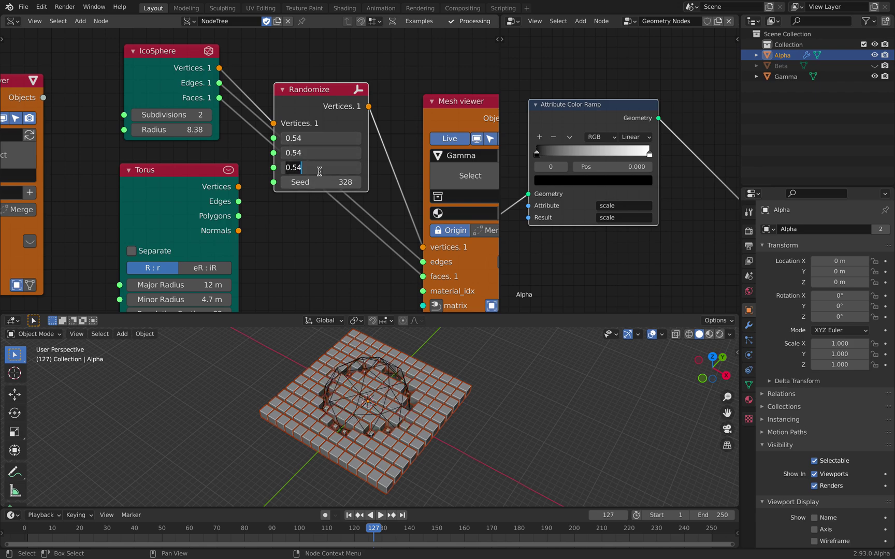
pyautogui.click(293, 78)
pyautogui.scroll(-2, 314, 111)
pyautogui.moveTo(309, 102); pyautogui.dragTo(299, 43)
pyautogui.scroll(-2, 311, 93)
pyautogui.moveTo(312, 95); pyautogui.dragTo(320, 115, button='middle')
# - Delete the IcoSphere and Randomize nodes
pyautogui.click(202, 110)
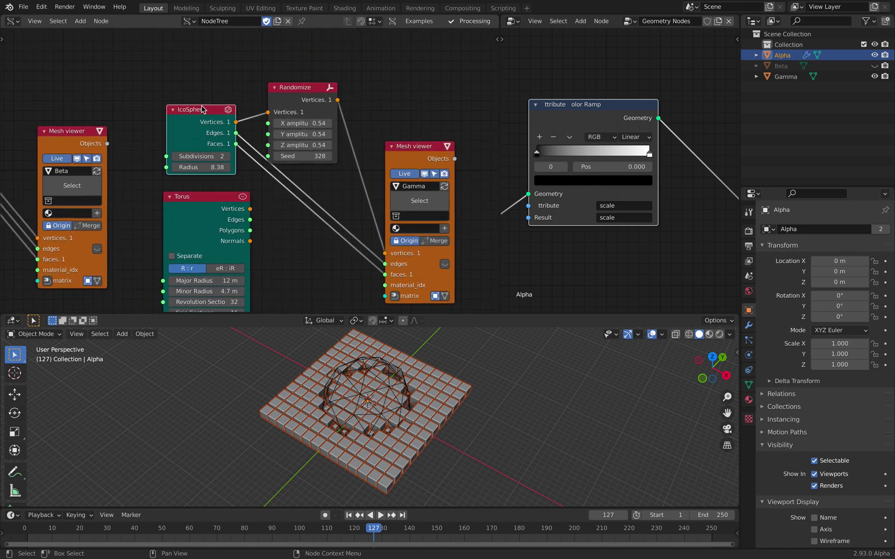
pyautogui.click(294, 95)
pyautogui.click(214, 120)
pyautogui.keyDown('shift'); pyautogui.click(296, 94); pyautogui.keyUp('shift')
pyautogui.press('x')
# - Add a Random Vector node above the Torus node
pyautogui.hotkey('shift', 'a')
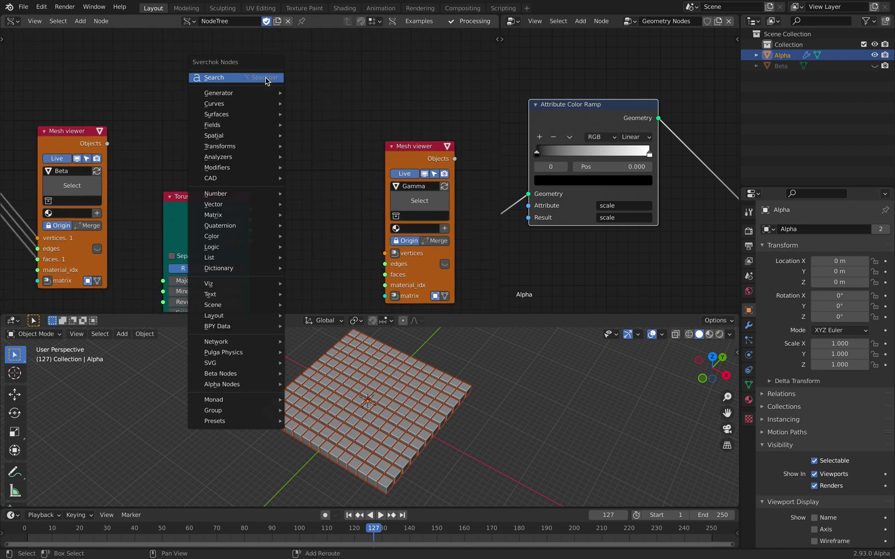
pyautogui.click(265, 78)
pyautogui.write('randomirand')
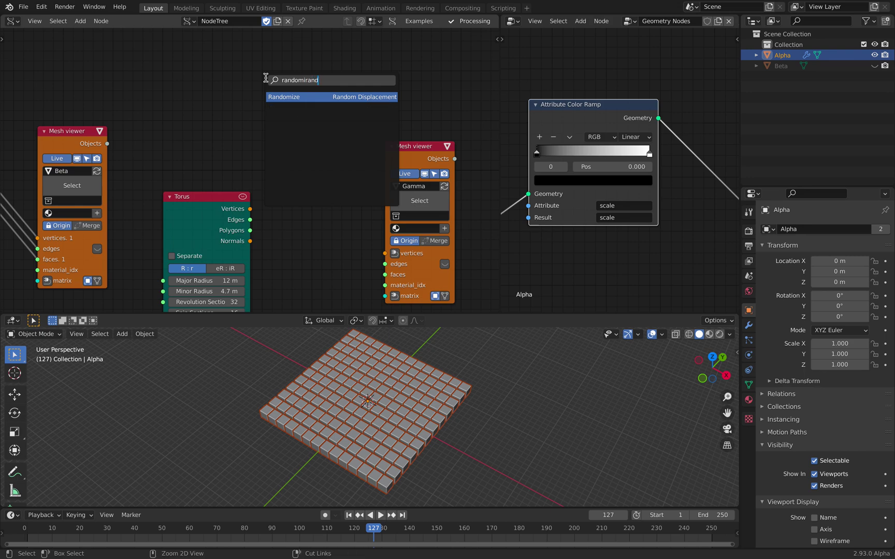
pyautogui.press('BackSpace')
pyautogui.press('BackSpace')
pyautogui.press('BackSpace')
pyautogui.press('BackSpace')
pyautogui.press('BackSpace')
pyautogui.write('v')
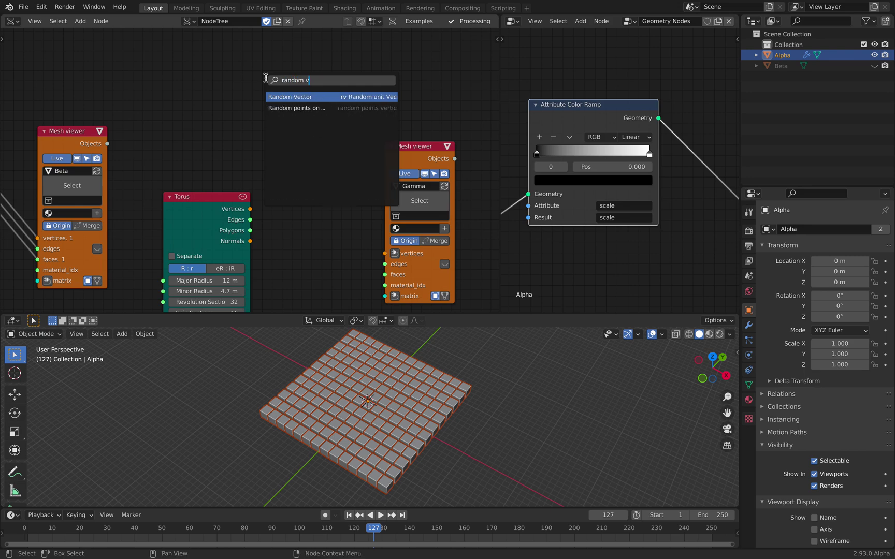
pyautogui.press('Return')
pyautogui.click(276, 122)
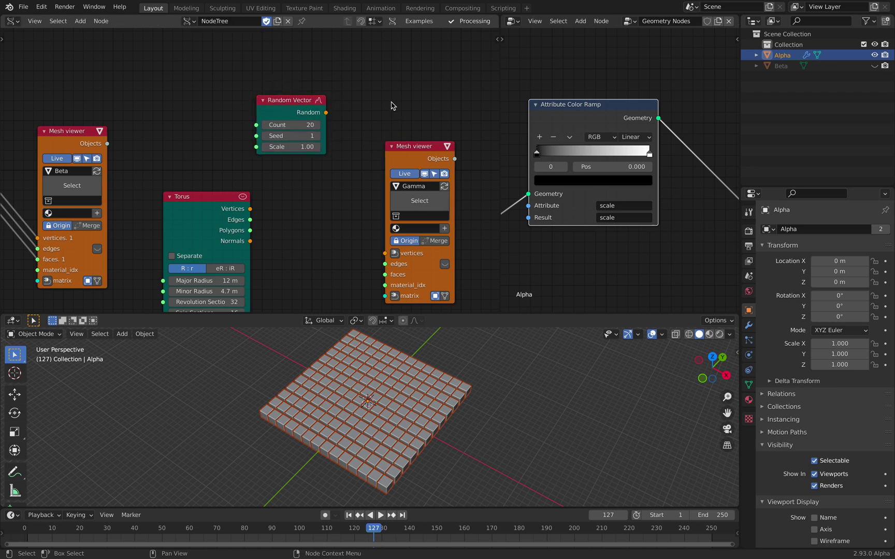
# - Connect the Random Vector output to the Gamma Mesh viewer's vertices and set its Scale to 7.36
pyautogui.moveTo(326, 113); pyautogui.dragTo(386, 254)
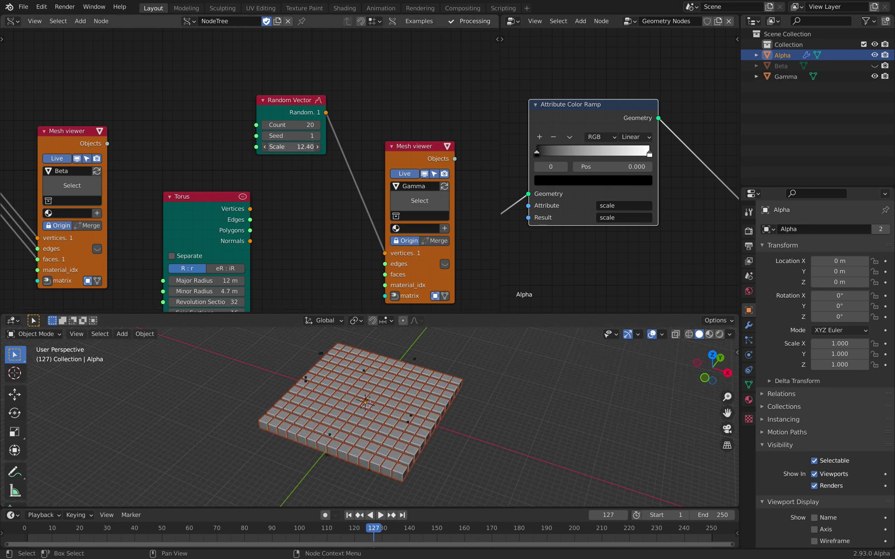
pyautogui.moveTo(292, 147); pyautogui.dragTo(283, 147)
pyautogui.scroll(2, 388, 368)
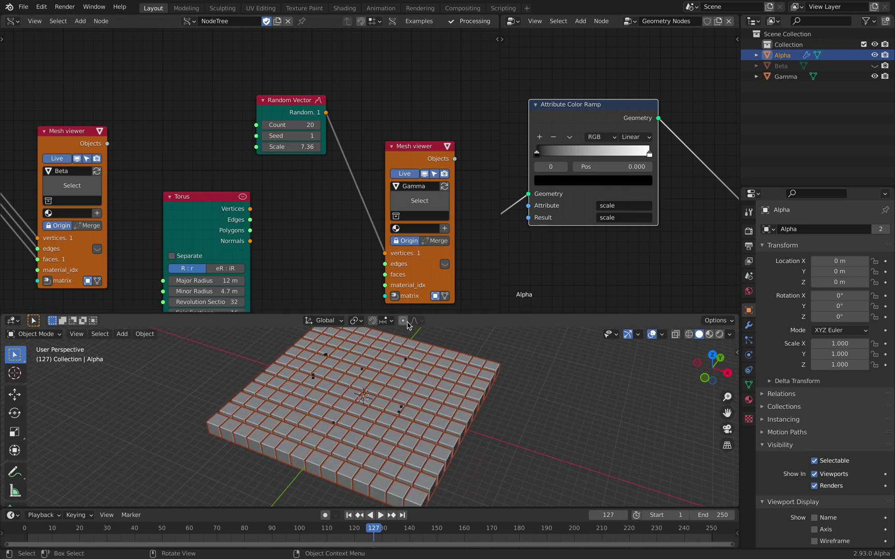
# - Set the Attribute Proximity node's target geometry to Points
pyautogui.scroll(-4, 579, 198)
pyautogui.moveTo(525, 228); pyautogui.dragTo(652, 189, button='middle')
pyautogui.scroll(6, 618, 196)
pyautogui.click(598, 201)
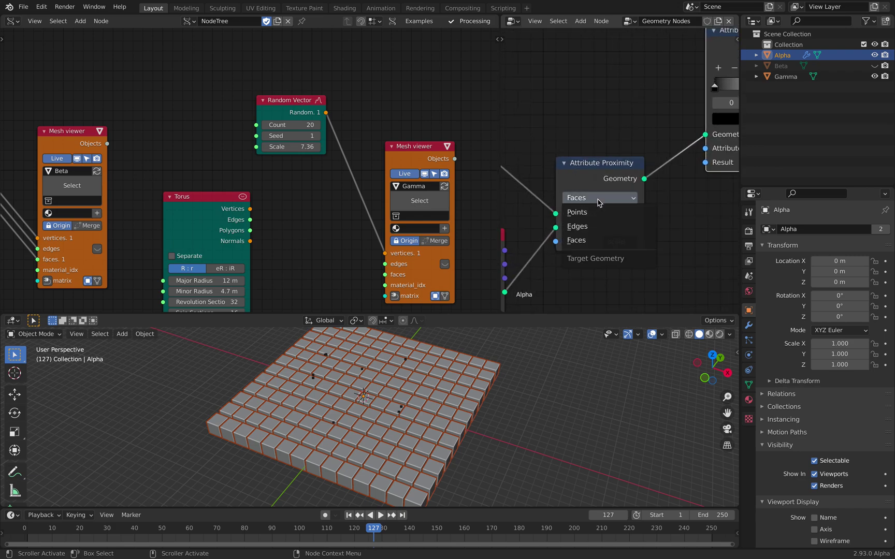
pyautogui.click(585, 212)
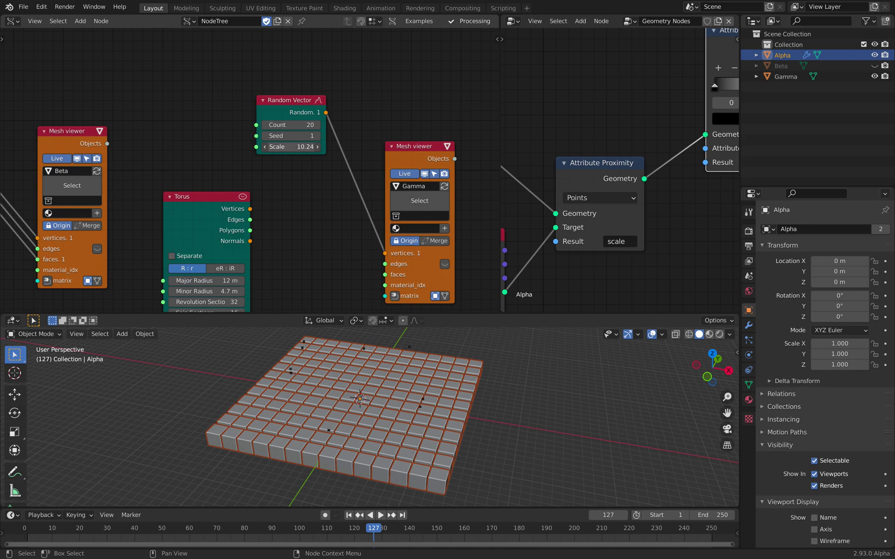
# - Set the Random Vector node's Count to 686 and Scale to 5.38
pyautogui.moveTo(299, 126); pyautogui.dragTo(306, 125)
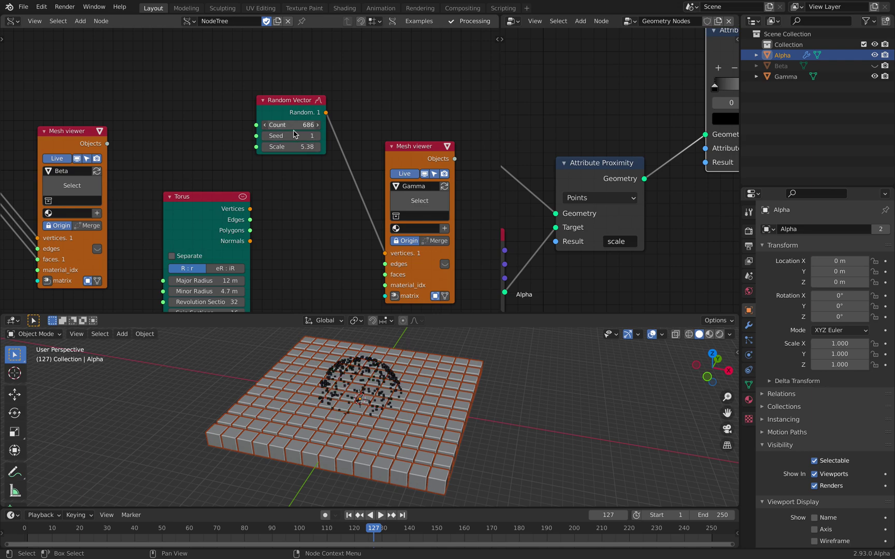
pyautogui.moveTo(394, 394)
pyautogui.mouseDown(button='middle')
pyautogui.moveTo(409, 342)
pyautogui.moveTo(402, 379)
pyautogui.mouseUp(button='middle')
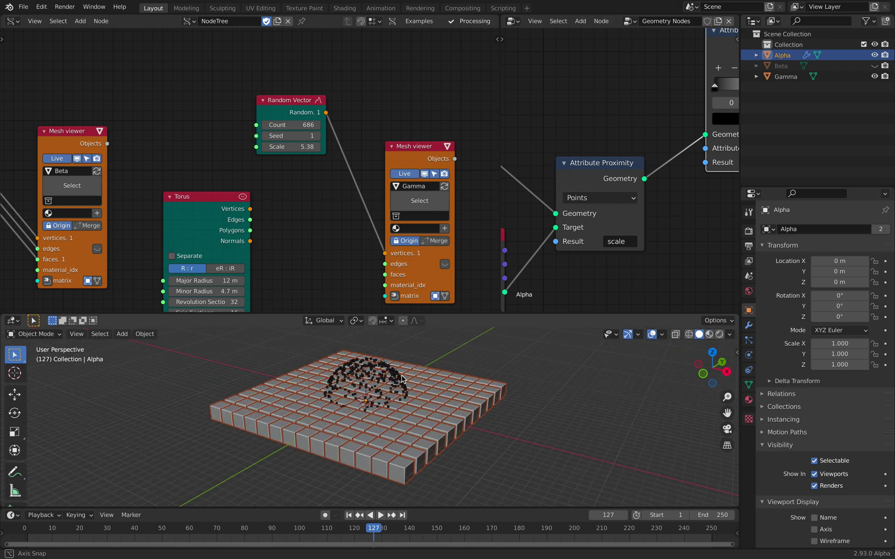
# - Try Edges and Faces as the Attribute Proximity target geometry, and return it to Points
pyautogui.moveTo(531, 289); pyautogui.dragTo(551, 284, button='middle')
pyautogui.click(611, 193)
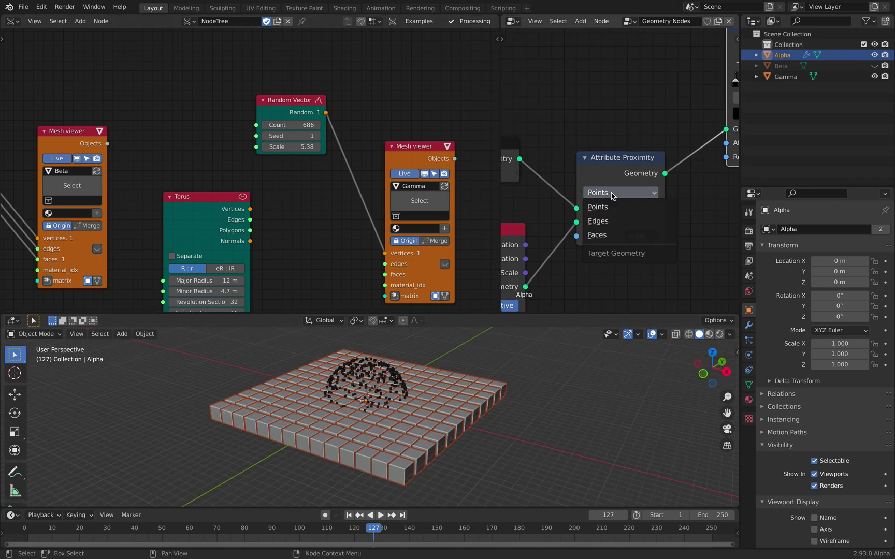
pyautogui.click(619, 220)
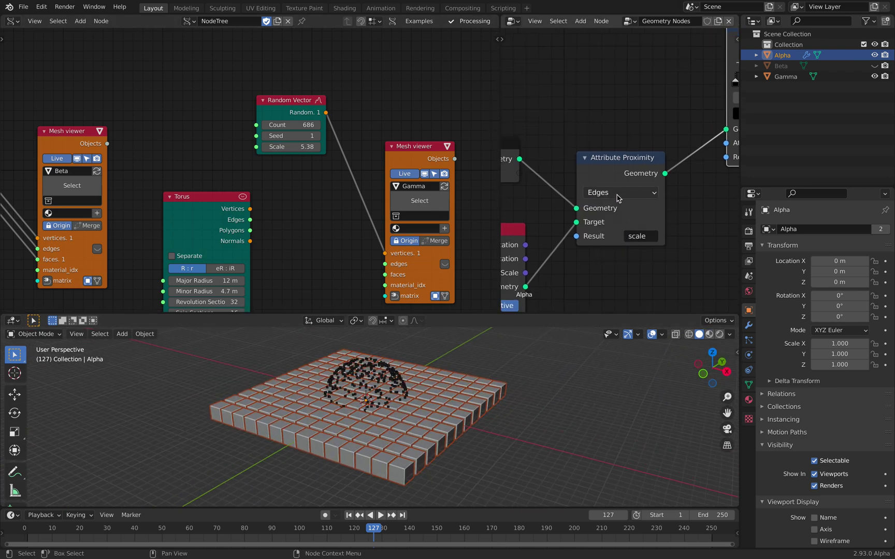
pyautogui.click(617, 195)
pyautogui.click(619, 236)
pyautogui.click(616, 194)
pyautogui.click(616, 208)
# - Move the Random Vector node aside and search the Sverchok nodes for "point" and "edges"
pyautogui.moveTo(410, 384)
pyautogui.mouseDown(button='middle')
pyautogui.moveTo(414, 364)
pyautogui.moveTo(412, 399)
pyautogui.mouseUp(button='middle')
pyautogui.moveTo(279, 113); pyautogui.dragTo(200, 91)
pyautogui.moveTo(332, 112); pyautogui.dragTo(312, 112, button='middle')
pyautogui.hotkey('shift', 'a')
pyautogui.click(293, 120)
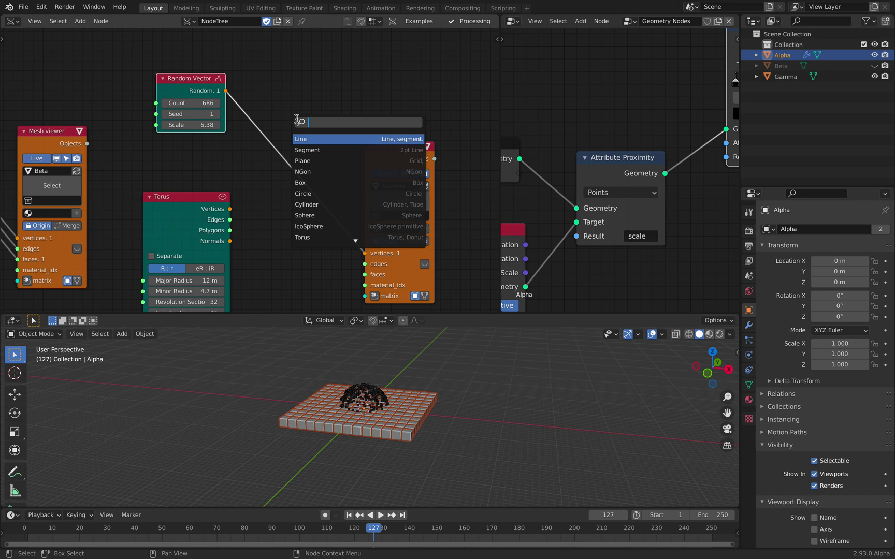
pyautogui.write('point')
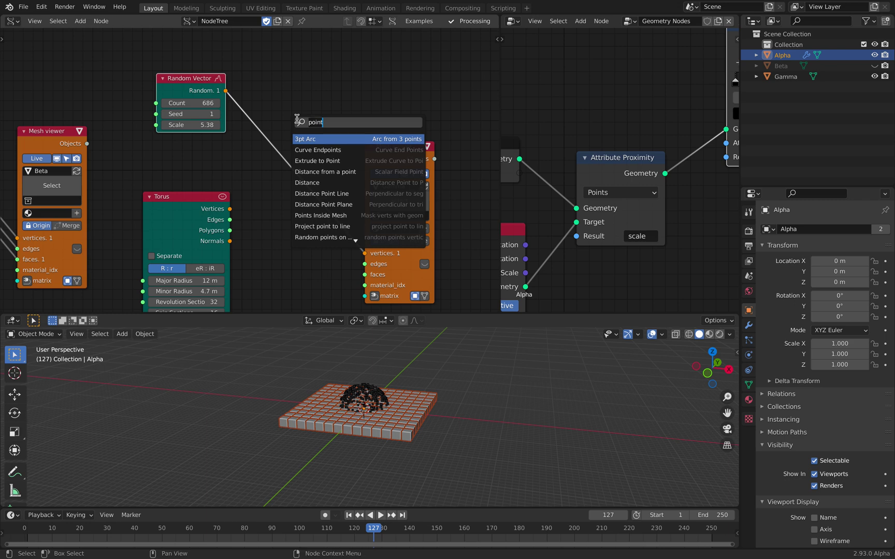
pyautogui.press('BackSpace')
pyautogui.press('BackSpace')
pyautogui.press('BackSpace')
pyautogui.press('BackSpace')
pyautogui.press('BackSpace')
pyautogui.write('edges')
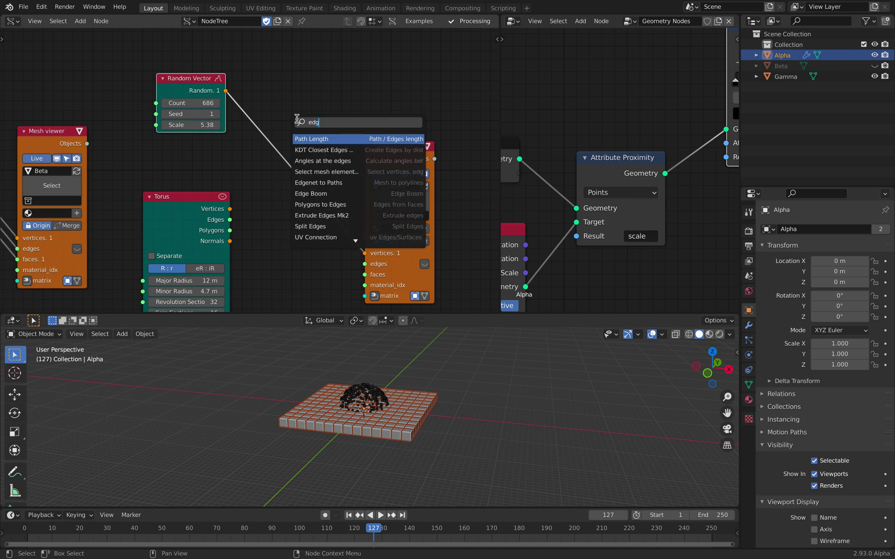
pyautogui.press('Down')
pyautogui.press('Down')
pyautogui.press('Down')
pyautogui.press('Down')
pyautogui.press('Down')
pyautogui.press('Down')
pyautogui.press('Down')
pyautogui.press('Down')
pyautogui.press('Down')
pyautogui.press('Down')
pyautogui.press('Down')
pyautogui.press('Down')
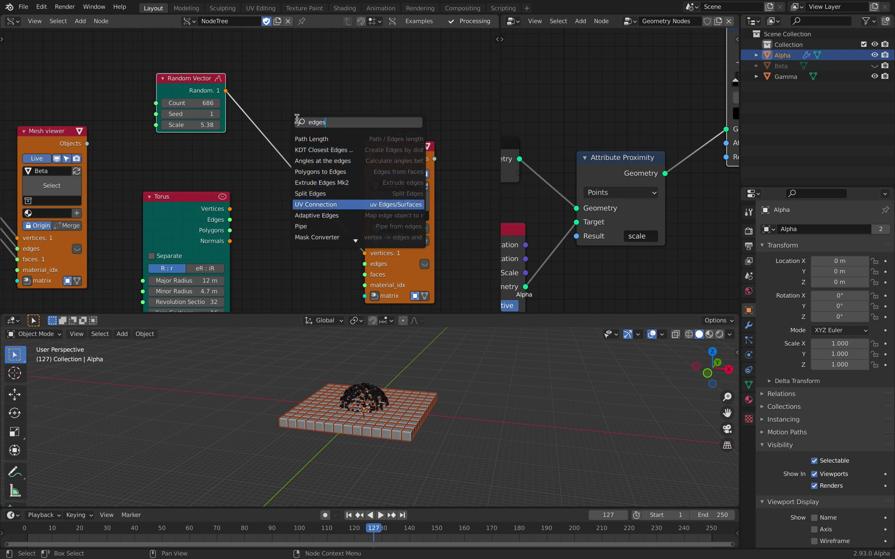
pyautogui.press('Down')
pyautogui.press('Down')
pyautogui.press('Down')
pyautogui.press('Down')
pyautogui.press('Up')
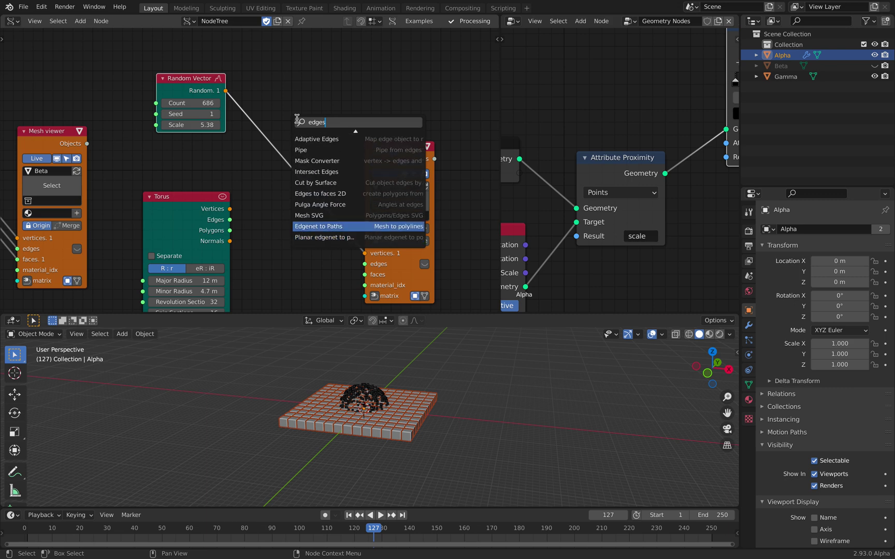
pyautogui.press('Up')
# - Insert a UV Connection node between Random Vector and the Gamma Mesh viewer, and link its data output to edges
pyautogui.write('a')
pyautogui.press('BackSpace')
pyautogui.press('BackSpace')
pyautogui.press('BackSpace')
pyautogui.press('BackSpace')
pyautogui.press('BackSpace')
pyautogui.press('BackSpace')
pyautogui.write('uv con')
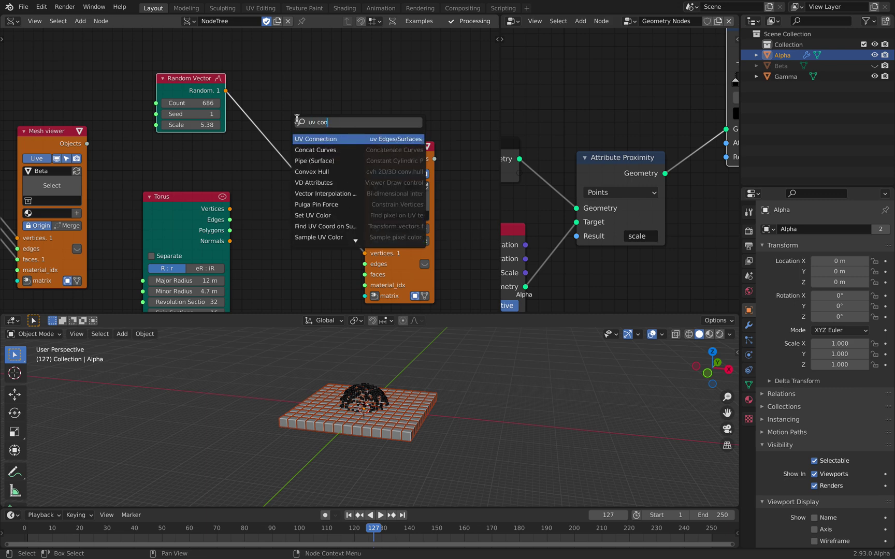
pyautogui.press('Return')
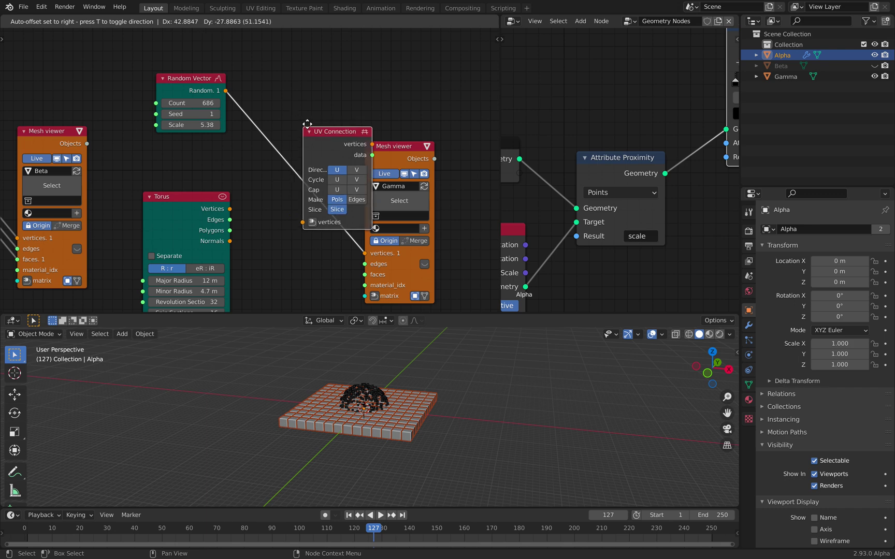
pyautogui.click(273, 113)
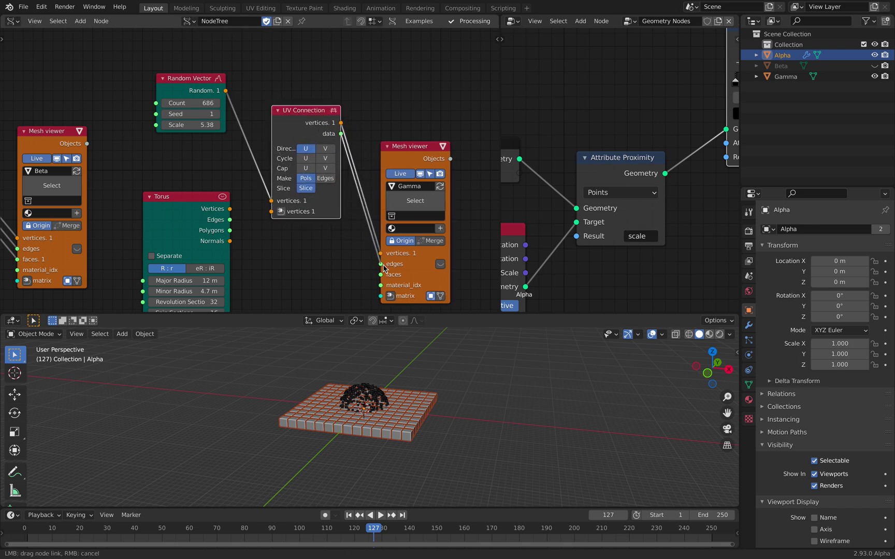
pyautogui.moveTo(383, 265); pyautogui.dragTo(383, 265)
pyautogui.moveTo(405, 143); pyautogui.dragTo(394, 75)
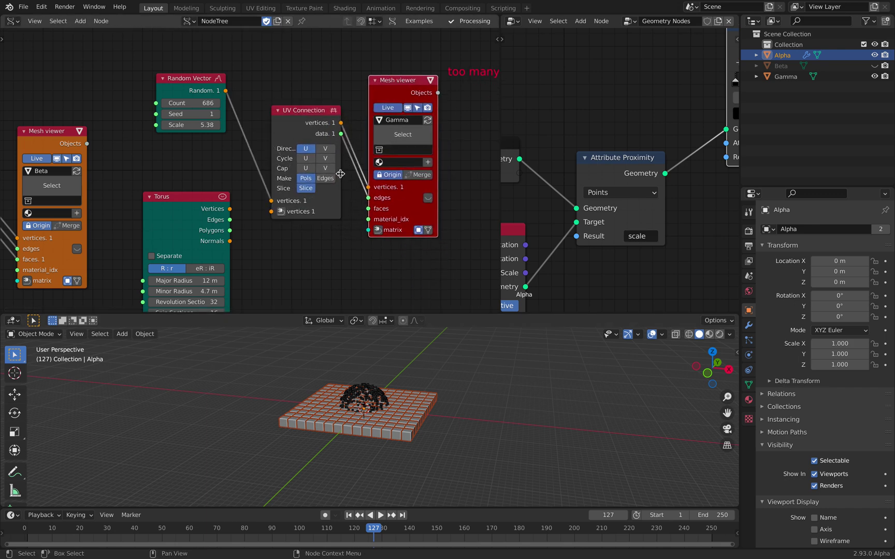
# - Set the UV Connection node to make Edges, and inspect Gamma against the cube grid before reselecting Alpha
pyautogui.click(332, 178)
pyautogui.moveTo(309, 122); pyautogui.dragTo(305, 135)
pyautogui.scroll(4, 422, 412)
pyautogui.moveTo(389, 337); pyautogui.dragTo(384, 362, button='middle')
pyautogui.click(401, 386)
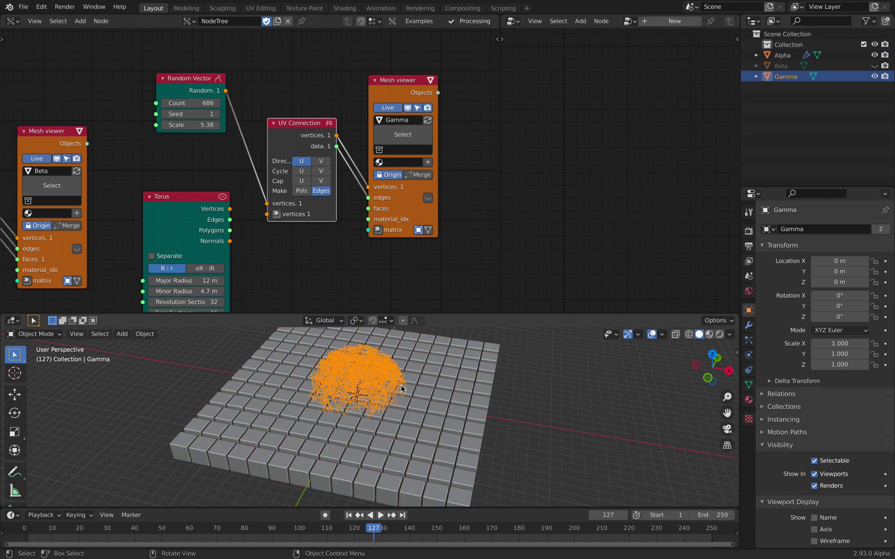
pyautogui.scroll(2, 408, 390)
pyautogui.click(473, 400)
pyautogui.scroll(-3, 457, 400)
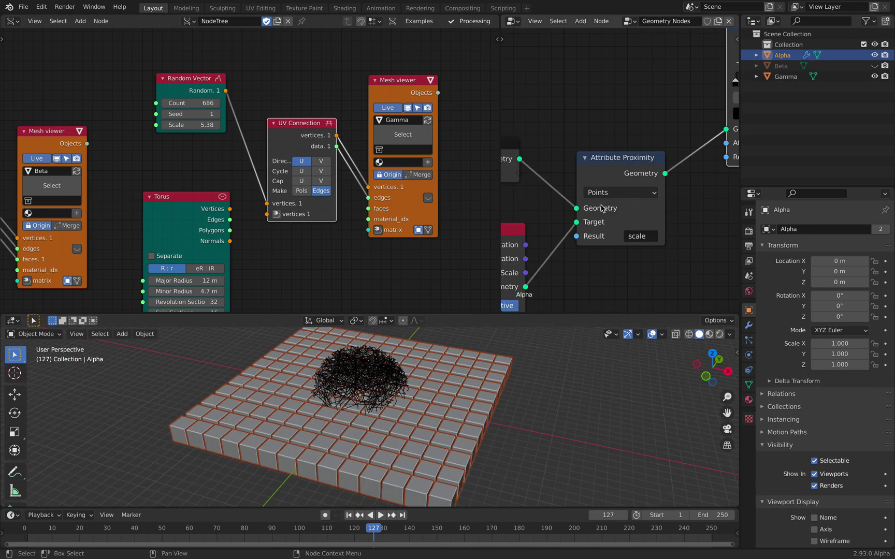
# - Set the Attribute Proximity target geometry to Edges and the Random Vector Scale to 10.48
pyautogui.click(621, 192)
pyautogui.click(610, 222)
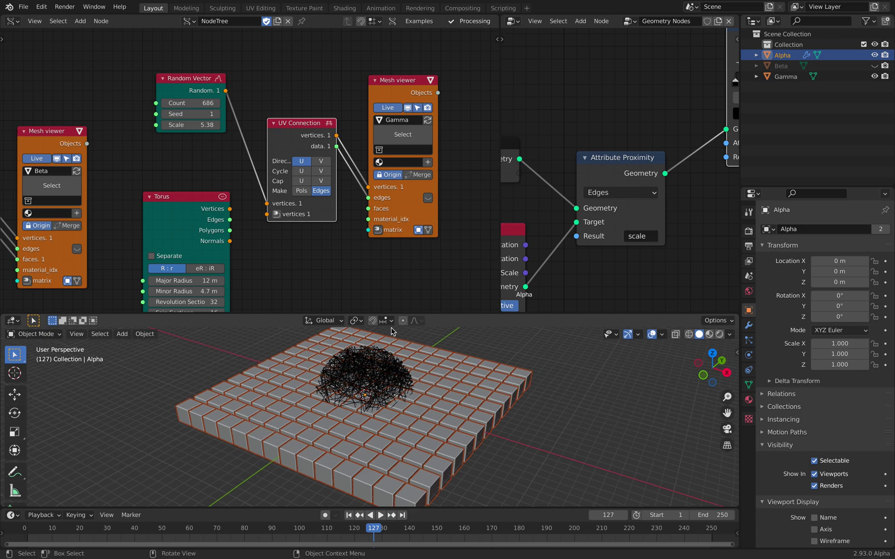
pyautogui.moveTo(200, 125); pyautogui.dragTo(233, 124)
pyautogui.scroll(-2, 506, 369)
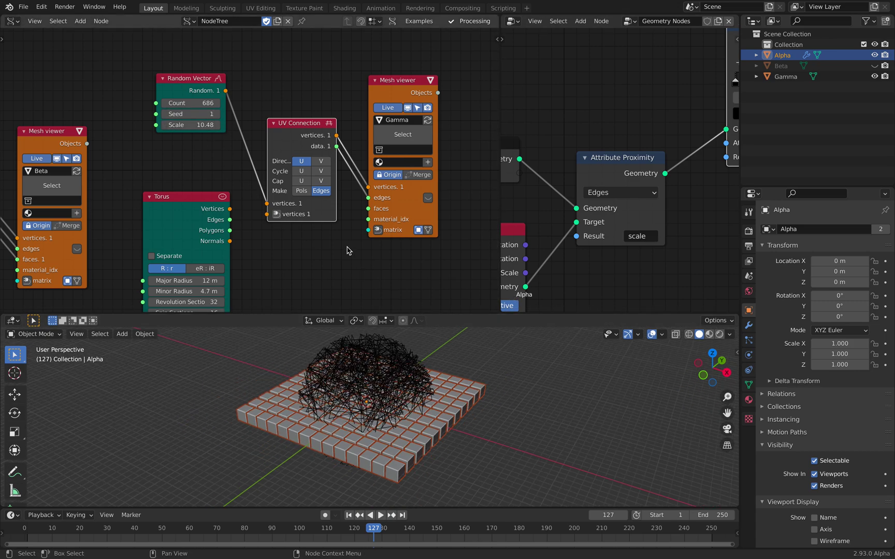
pyautogui.scroll(-1, 348, 249)
# - Connect the Torus node's vertices, edges and polygons to the Gamma Mesh viewer
pyautogui.click(206, 202)
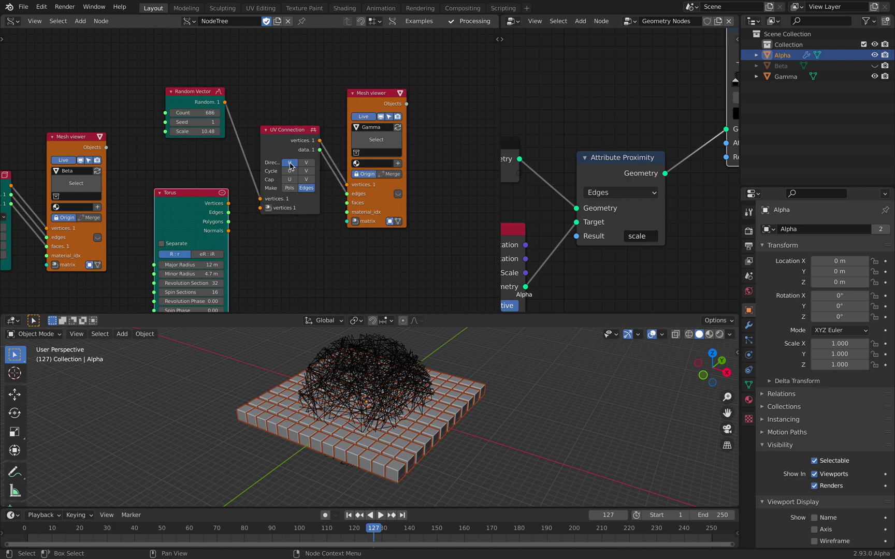
pyautogui.keyDown('shift'); pyautogui.click(365, 102); pyautogui.keyUp('shift')
pyautogui.hotkey('shift', 'f')
pyautogui.moveTo(452, 388); pyautogui.dragTo(449, 406, button='middle')
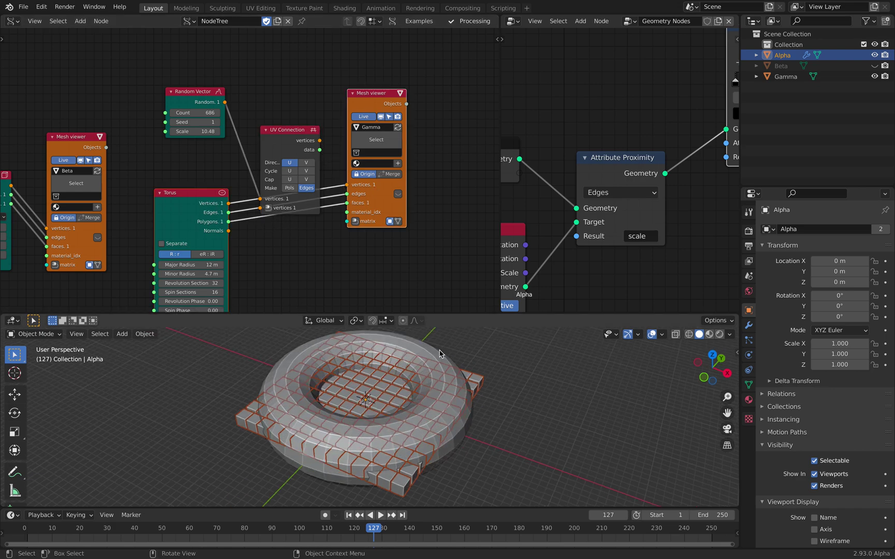
# - Scale the Gamma object uniformly to about 0.879
pyautogui.click(456, 372)
pyautogui.press('s')
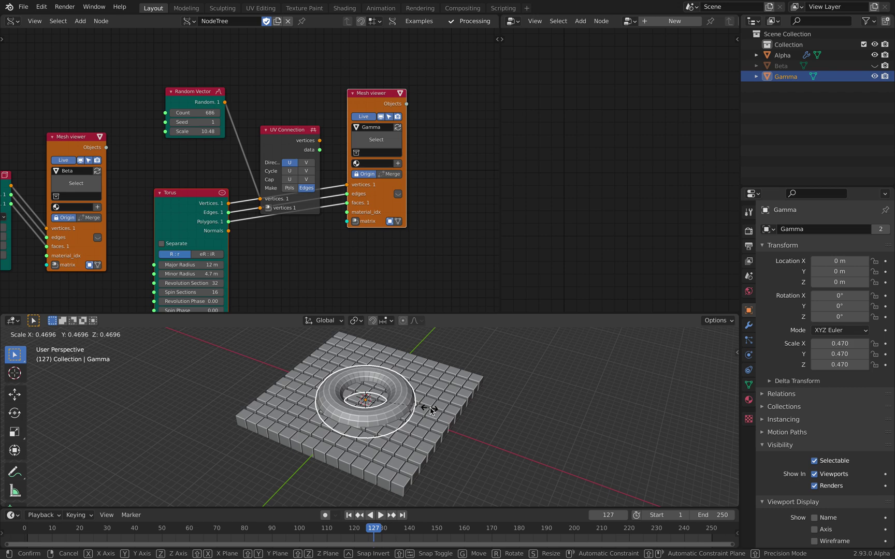
pyautogui.click(433, 412)
pyautogui.press('s')
pyautogui.click(483, 403)
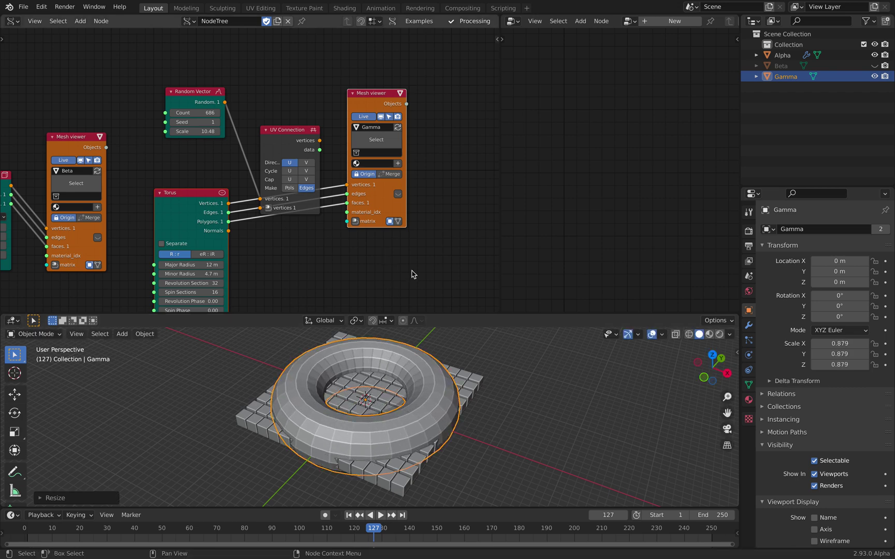
# - Select Alpha and assign Gamma as the object of its Object Info node
pyautogui.click(782, 55)
pyautogui.moveTo(596, 182); pyautogui.dragTo(643, 145, button='middle')
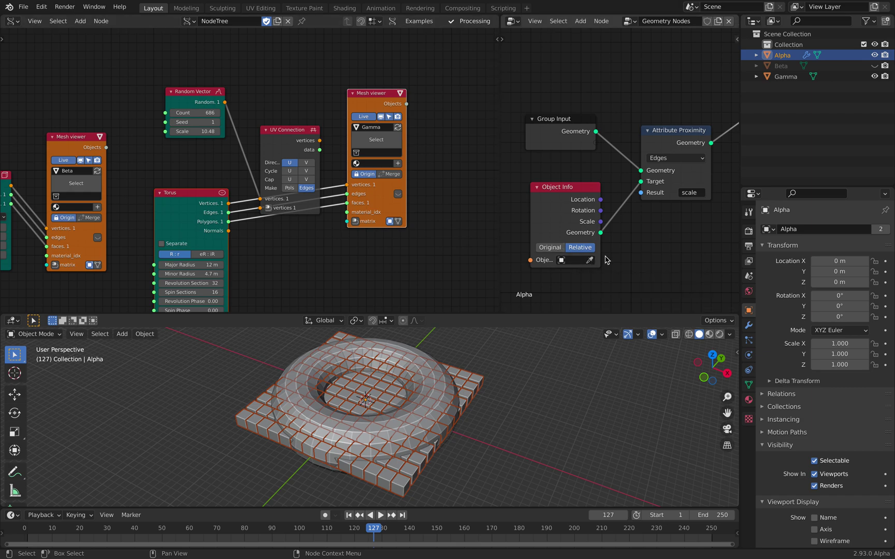
pyautogui.click(778, 78)
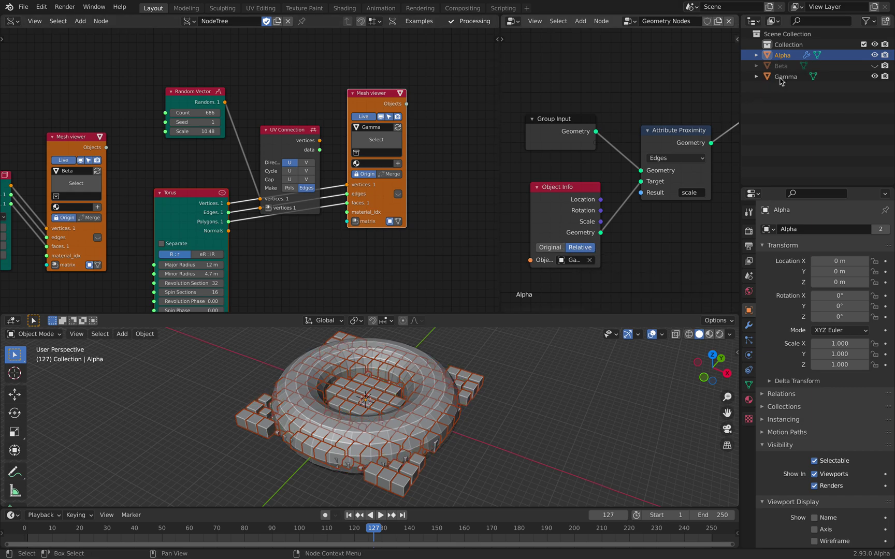
# - Connect the Random Vector output to the Gamma Mesh viewer's vertices in place of the torus vertices
pyautogui.click(195, 98)
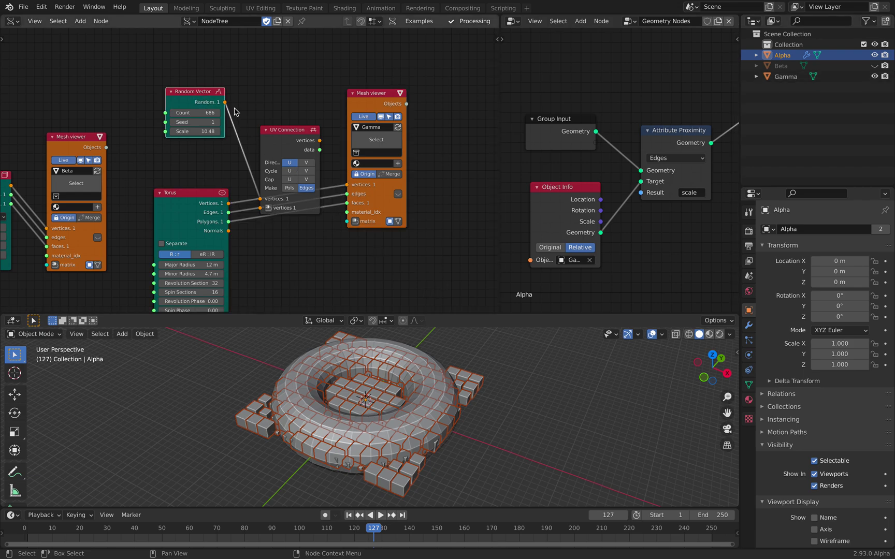
pyautogui.moveTo(226, 103); pyautogui.dragTo(310, 154)
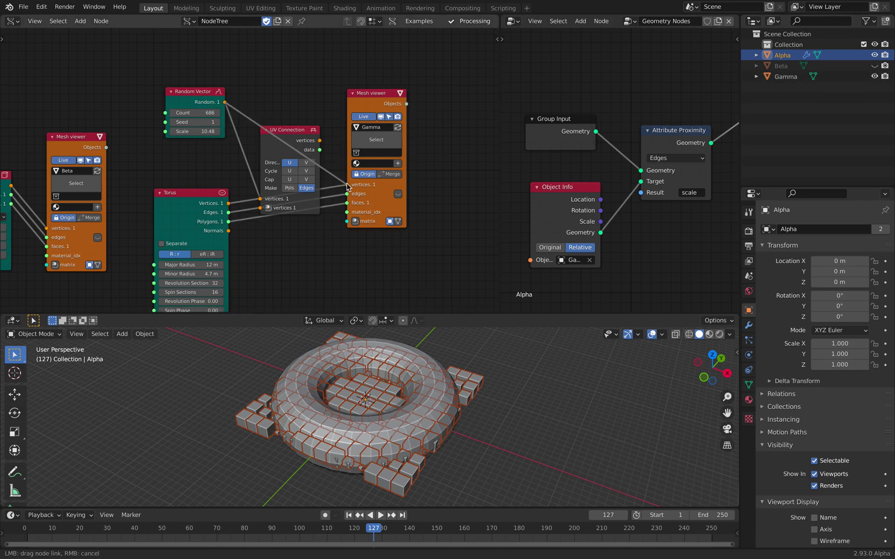
pyautogui.moveTo(347, 186); pyautogui.dragTo(347, 187)
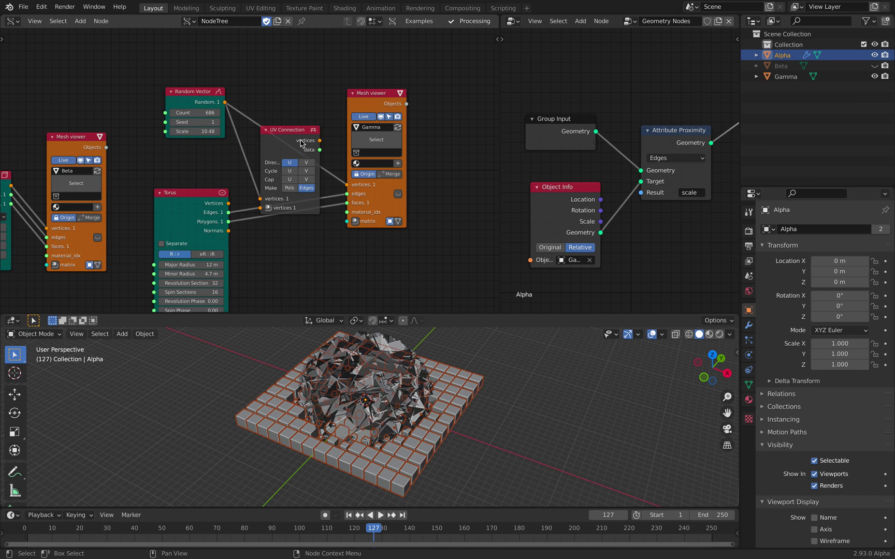
pyautogui.moveTo(362, 370); pyautogui.dragTo(369, 377)
pyautogui.moveTo(369, 378); pyautogui.dragTo(406, 387, button='middle')
# - Set the Random Vector Seed to 111 and delete the UV Connection and Torus nodes
pyautogui.moveTo(194, 122); pyautogui.dragTo(281, 252)
pyautogui.press('x')
pyautogui.moveTo(184, 201); pyautogui.dragTo(219, 187)
pyautogui.press('x')
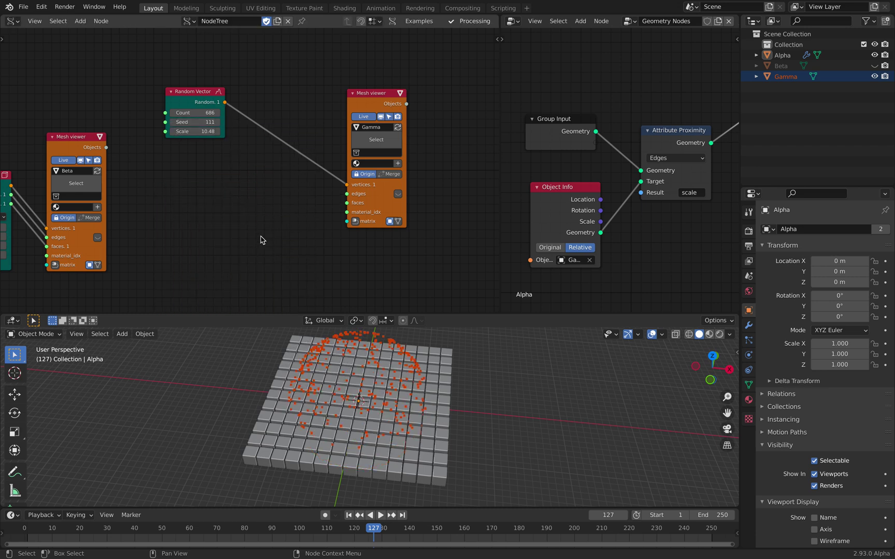
pyautogui.moveTo(203, 102); pyautogui.dragTo(224, 111)
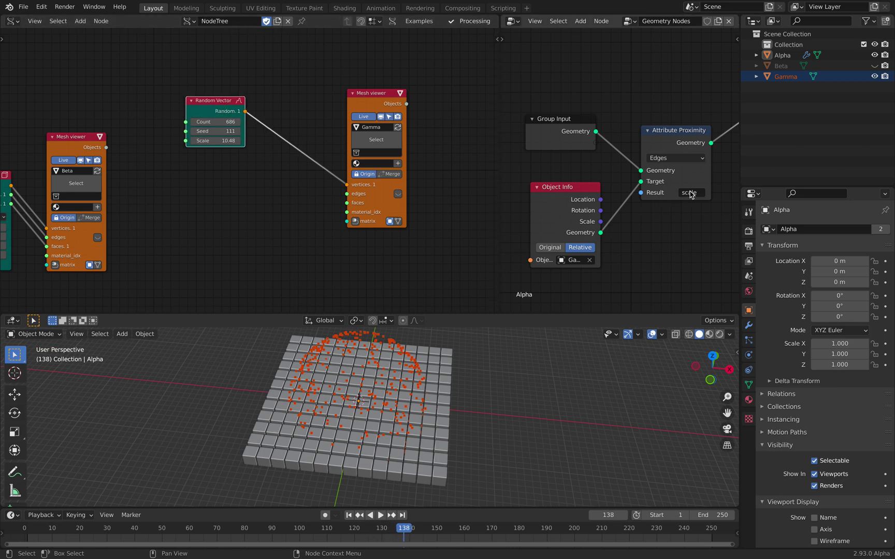
# - Set the Attribute Proximity target to Points, and Random Vector to Count 754, Seed 261 and Scale 10.30
pyautogui.click(684, 158)
pyautogui.click(691, 170)
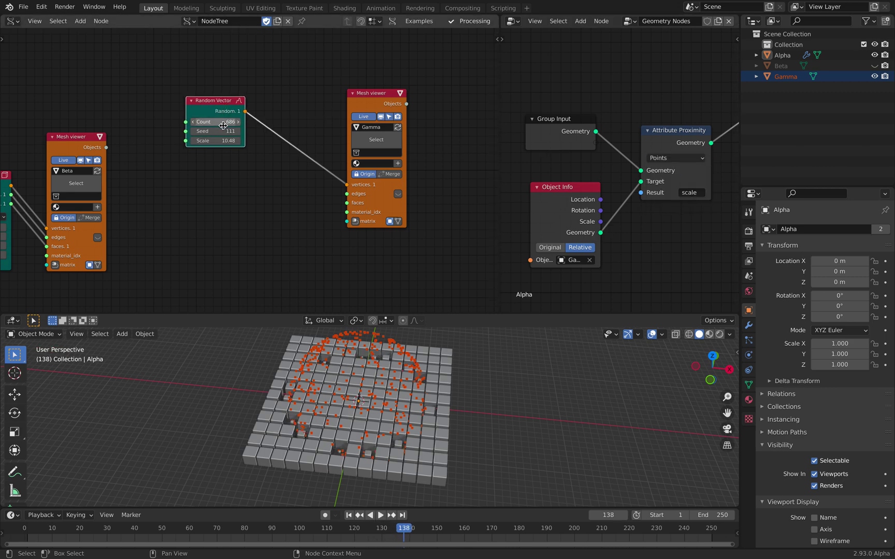
pyautogui.moveTo(215, 131)
pyautogui.mouseDown()
pyautogui.moveTo(218, 124)
pyautogui.moveTo(223, 138)
pyautogui.moveTo(269, 139)
pyautogui.moveTo(213, 138)
pyautogui.mouseUp()
pyautogui.scroll(1, 250, 167)
# - Insert a Randomize node between Random Vector and the Gamma Mesh viewer
pyautogui.hotkey('alt', 'space')
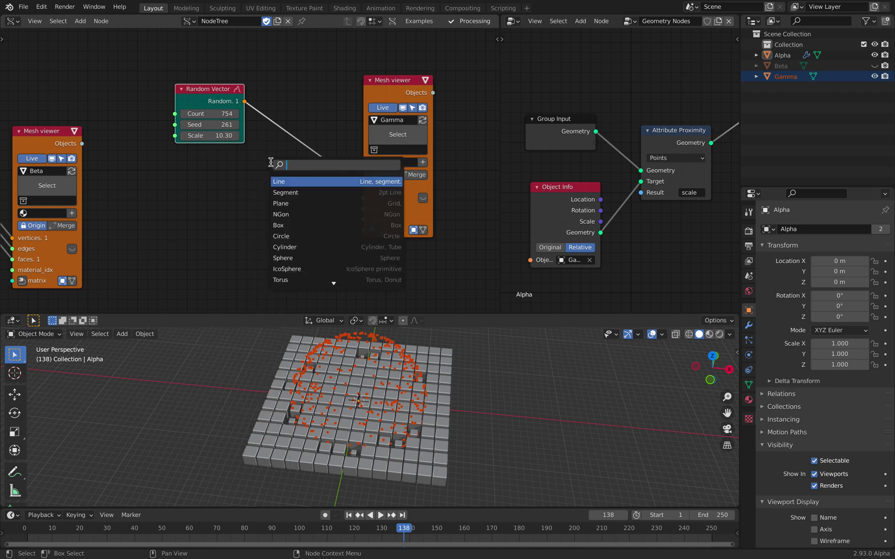
pyautogui.write('randonmiz')
pyautogui.press('BackSpace')
pyautogui.press('BackSpace')
pyautogui.press('BackSpace')
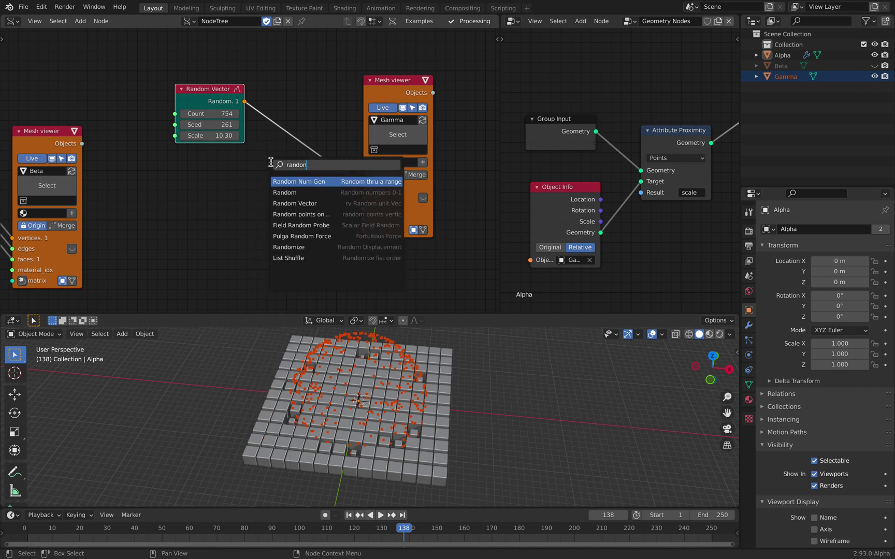
pyautogui.press('BackSpace')
pyautogui.write('miz')
pyautogui.press('Return')
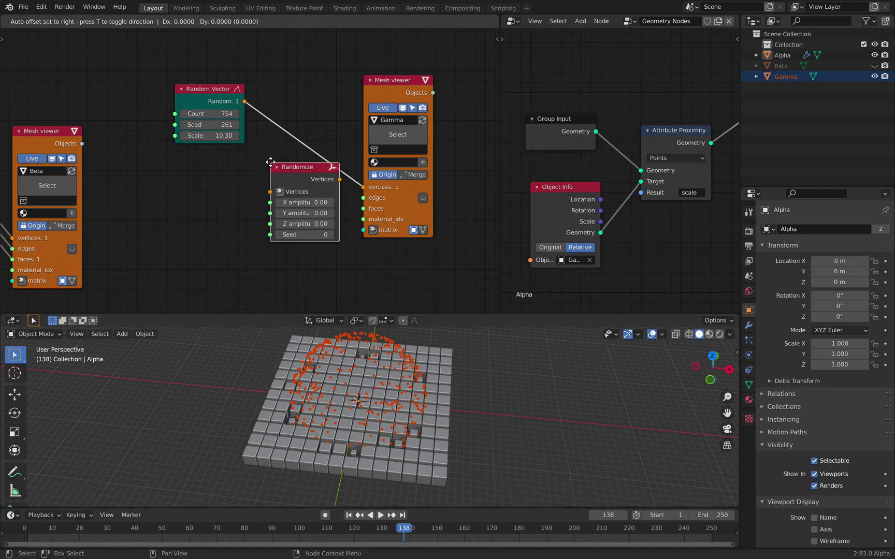
pyautogui.click(284, 154)
# - Set the Randomize node's X, Y and Z amplitudes to 2.75 and the Random Vector Scale to 8.50
pyautogui.moveTo(310, 171); pyautogui.dragTo(425, 171)
pyautogui.moveTo(396, 367); pyautogui.dragTo(381, 362, button='middle')
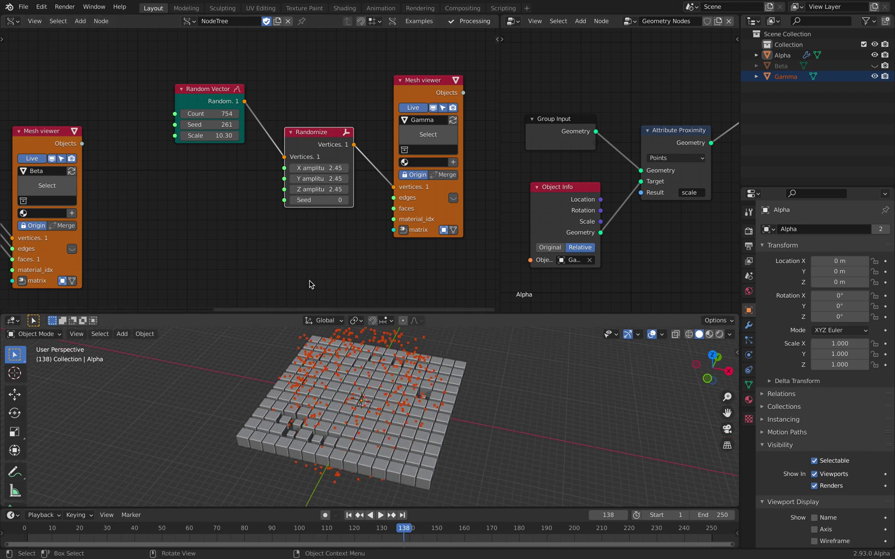
pyautogui.moveTo(217, 135)
pyautogui.mouseDown()
pyautogui.moveTo(235, 136)
pyautogui.moveTo(207, 136)
pyautogui.mouseUp()
pyautogui.moveTo(311, 168); pyautogui.dragTo(326, 189)
pyautogui.moveTo(319, 398); pyautogui.dragTo(305, 402, button='middle')
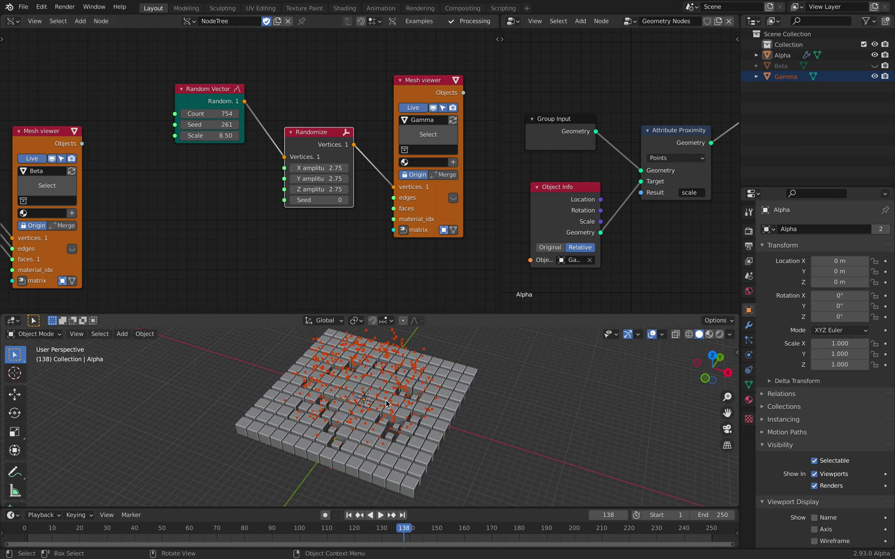
pyautogui.scroll(2, 386, 399)
pyautogui.moveTo(408, 399); pyautogui.dragTo(449, 399, button='middle')
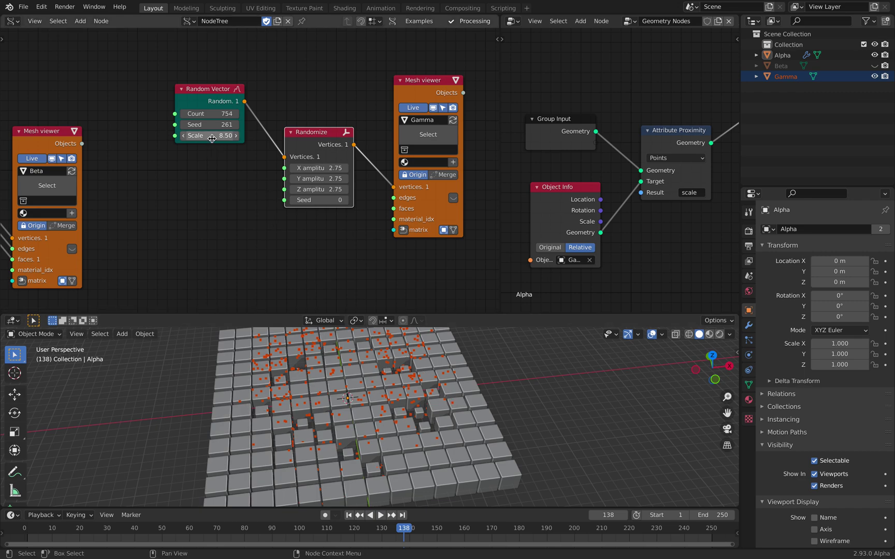
# - Set the Random Vector Scale to 8.08 and the Randomize Seed to 82
pyautogui.moveTo(212, 135); pyautogui.dragTo(205, 135)
pyautogui.moveTo(319, 200); pyautogui.dragTo(368, 200)
pyautogui.moveTo(414, 404); pyautogui.dragTo(392, 353, button='middle')
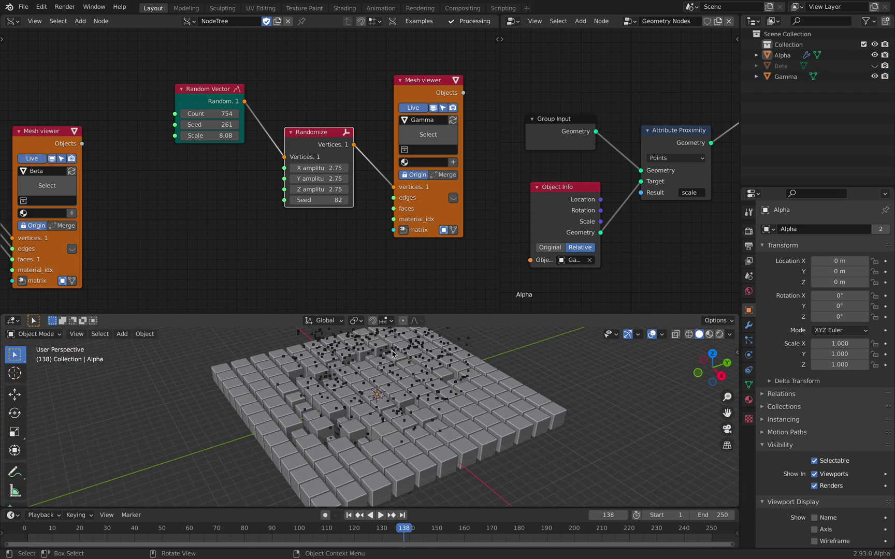
pyautogui.moveTo(348, 385); pyautogui.dragTo(362, 365, button='middle')
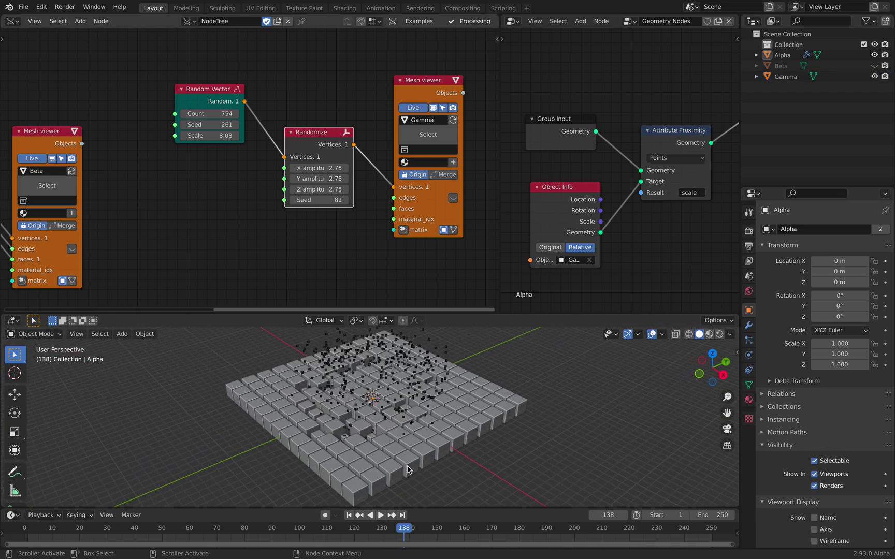
# - Add a Vector P Field node between the Plane node and the Alpha Mesh viewer
pyautogui.scroll(-2, 193, 228)
pyautogui.moveTo(20, 219); pyautogui.dragTo(472, 180, button='middle')
pyautogui.scroll(2, 305, 151)
pyautogui.moveTo(293, 111); pyautogui.dragTo(180, 73)
pyautogui.moveTo(280, 206); pyautogui.dragTo(276, 184, button='middle')
pyautogui.hotkey('alt', 'space')
pyautogui.write('vec')
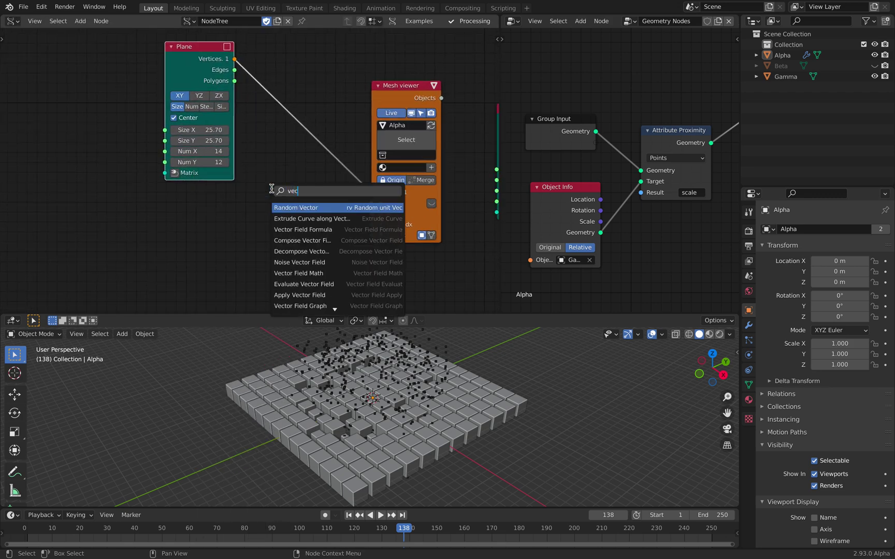
pyautogui.write('tor p')
pyautogui.press('Return')
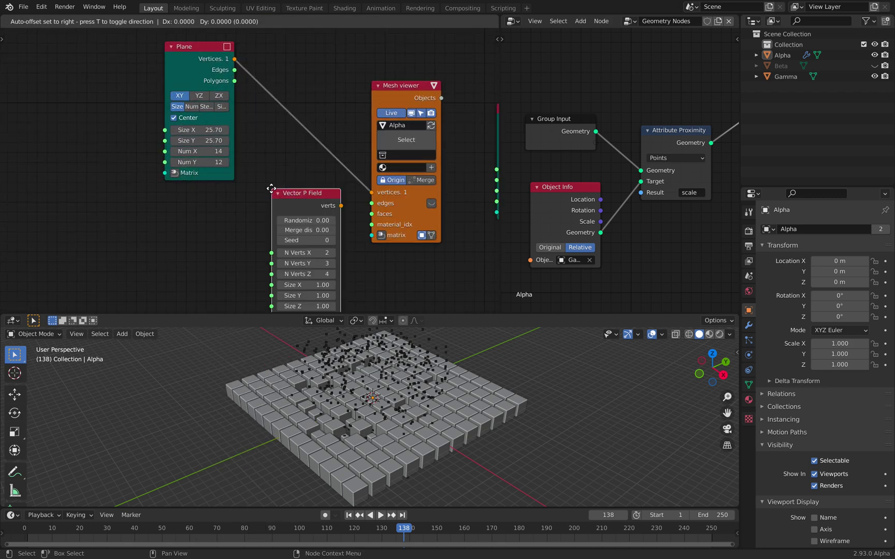
# - Set the Vector P Field's vertex counts to 5 per axis and feed its verts into the Alpha Mesh viewer instead of the Plane
pyautogui.moveTo(311, 233); pyautogui.dragTo(311, 255)
pyautogui.write('5')
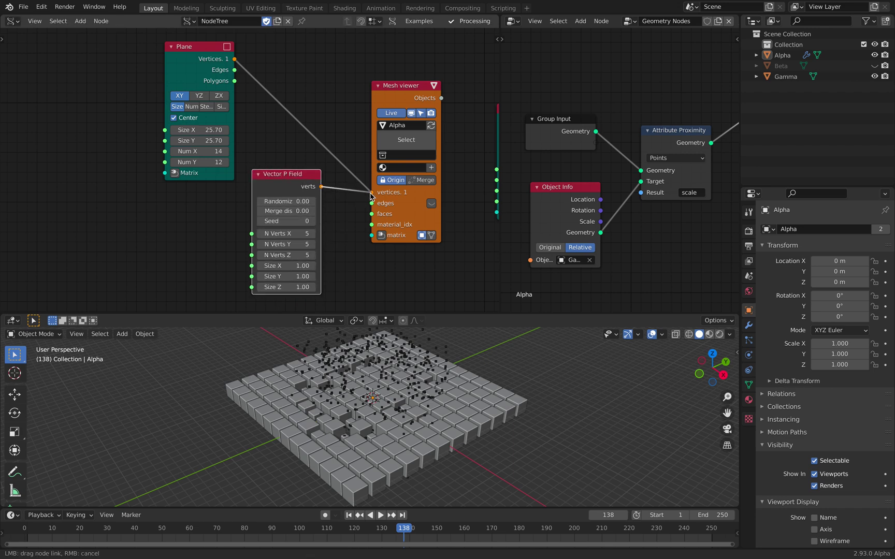
pyautogui.moveTo(371, 196); pyautogui.dragTo(370, 196)
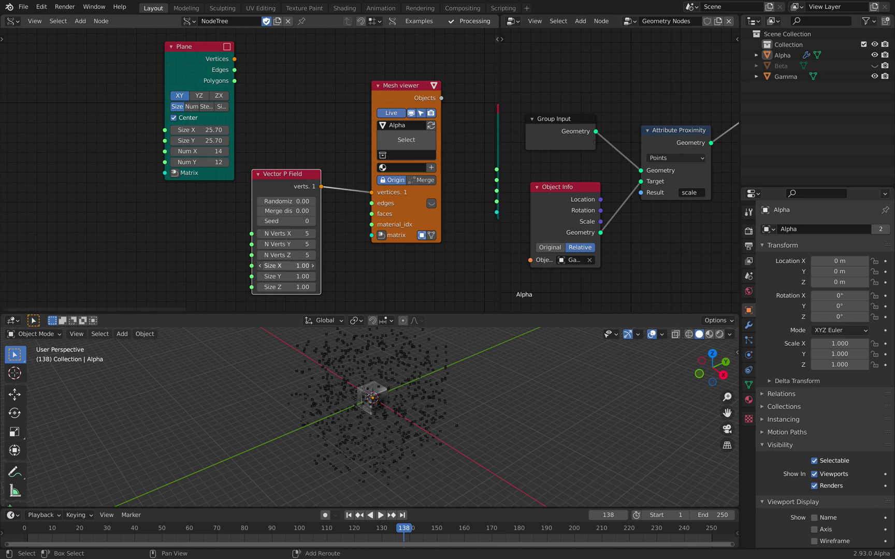
# - Set the Vector P Field to 8 vertices and a size of 15 on each of the X, Y and Z axes
pyautogui.moveTo(286, 266); pyautogui.dragTo(334, 265)
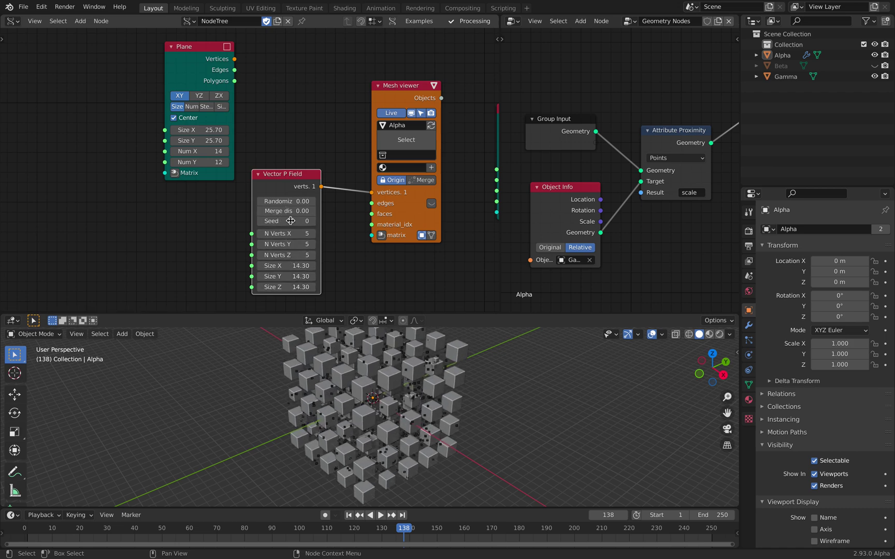
pyautogui.click(314, 236)
pyautogui.click(314, 245)
pyautogui.click(314, 255)
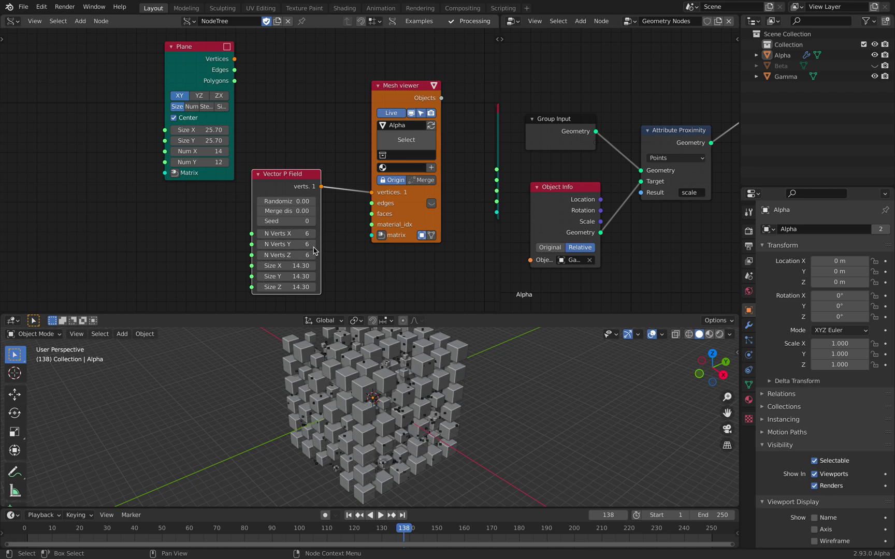
pyautogui.click(313, 245)
pyautogui.click(313, 235)
pyautogui.click(313, 244)
pyautogui.click(313, 255)
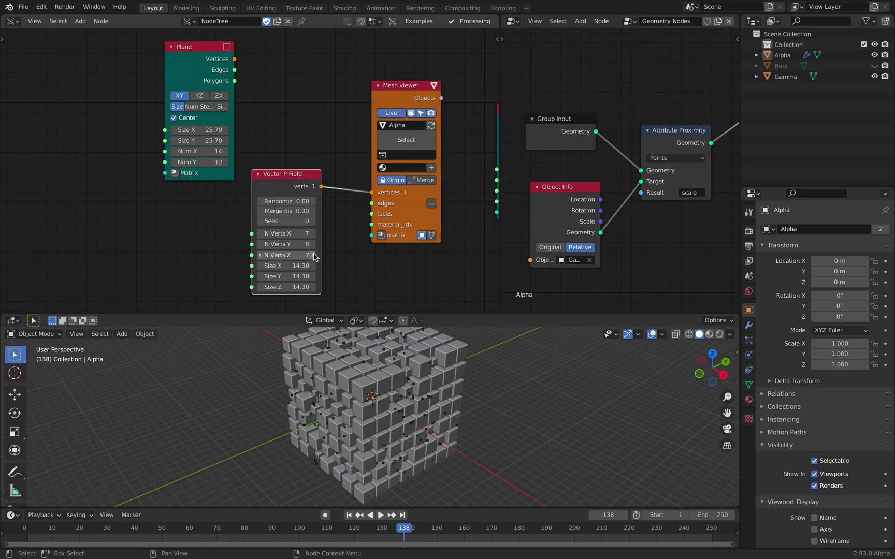
pyautogui.click(313, 255)
pyautogui.click(313, 234)
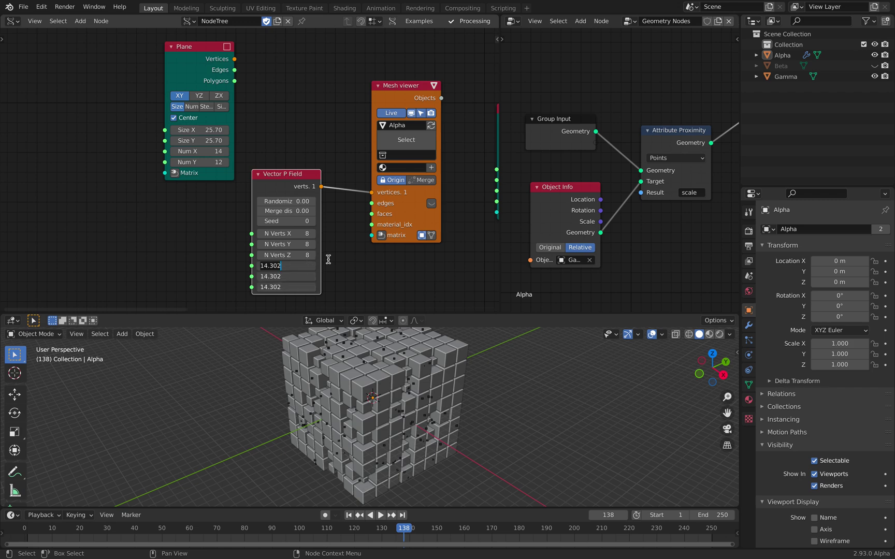
pyautogui.write('15')
pyautogui.press('Return')
pyautogui.moveTo(290, 187); pyautogui.dragTo(297, 188)
# - Set the Random Vector node's Count to 100 and its Seed to 473
pyautogui.scroll(-2, 386, 374)
pyautogui.moveTo(386, 374); pyautogui.dragTo(349, 350, button='middle')
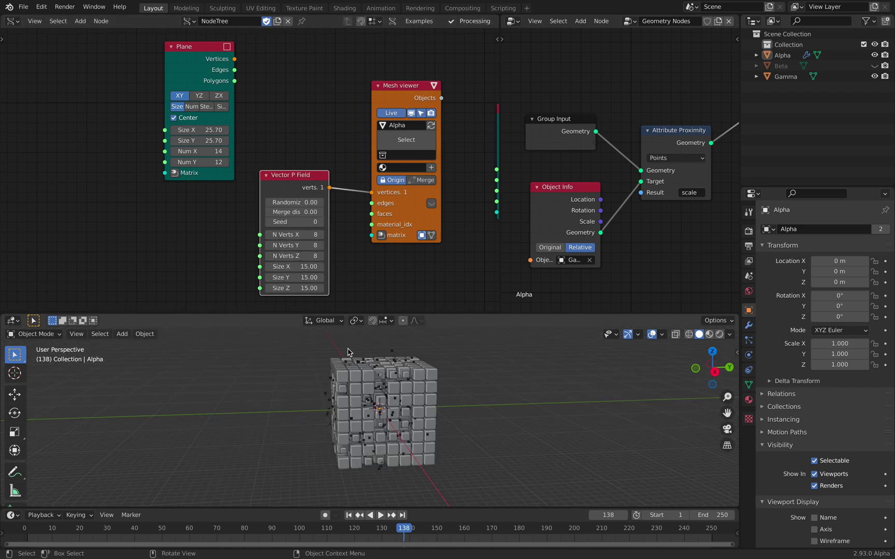
pyautogui.moveTo(456, 195); pyautogui.dragTo(171, 219, button='middle')
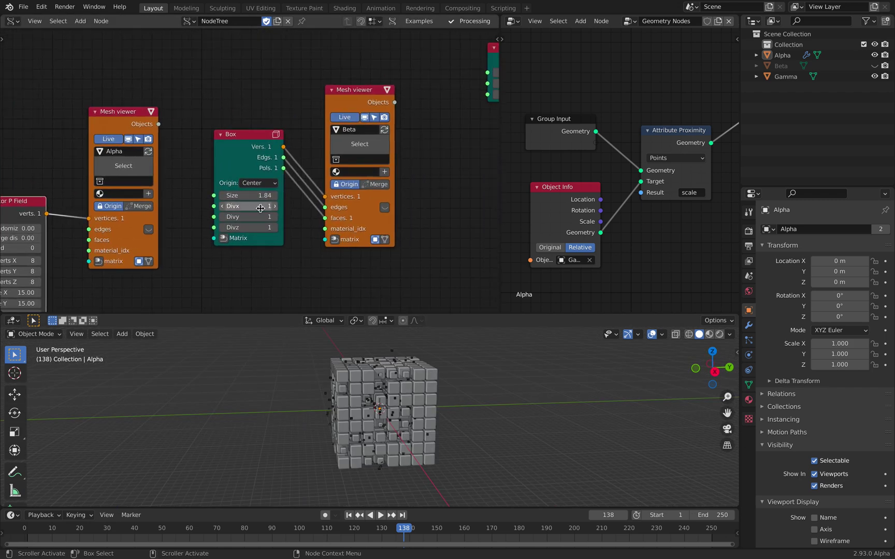
pyautogui.moveTo(453, 124); pyautogui.dragTo(230, 195, button='middle')
pyautogui.scroll(3, 250, 188)
pyautogui.moveTo(306, 137); pyautogui.dragTo(357, 138)
pyautogui.press('Return')
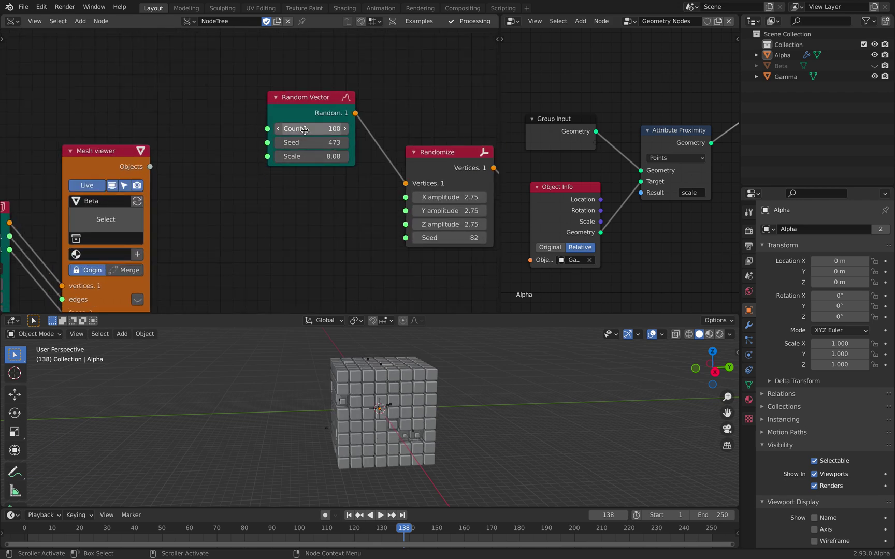
# - Set the Random Vector node's Seed to 619 and its Count to 4106
pyautogui.moveTo(396, 381); pyautogui.dragTo(334, 378, button='middle')
pyautogui.moveTo(323, 144); pyautogui.dragTo(361, 144)
pyautogui.moveTo(453, 364); pyautogui.dragTo(371, 415, button='middle')
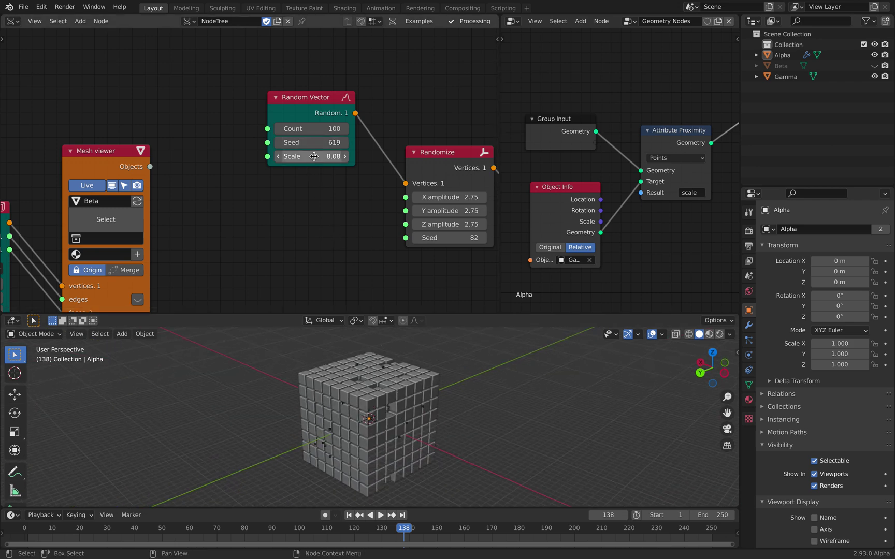
pyautogui.moveTo(314, 128); pyautogui.dragTo(352, 129)
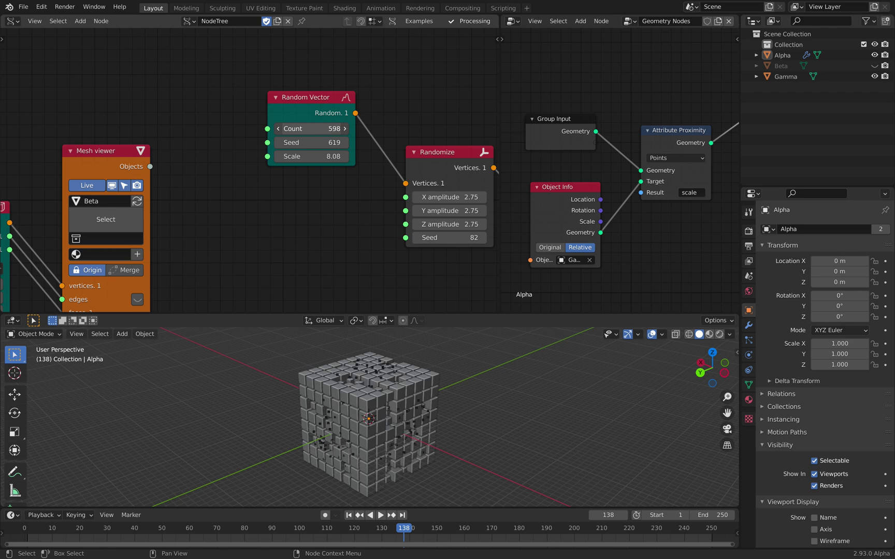
pyautogui.moveTo(352, 128); pyautogui.dragTo(399, 129)
pyautogui.moveTo(358, 373); pyautogui.dragTo(308, 358, button='middle')
# - Move the Gamma point cloud to one side of the cube block, at about Y 11.56 m, and scale it to about 1.238
pyautogui.click(369, 357)
pyautogui.press('g')
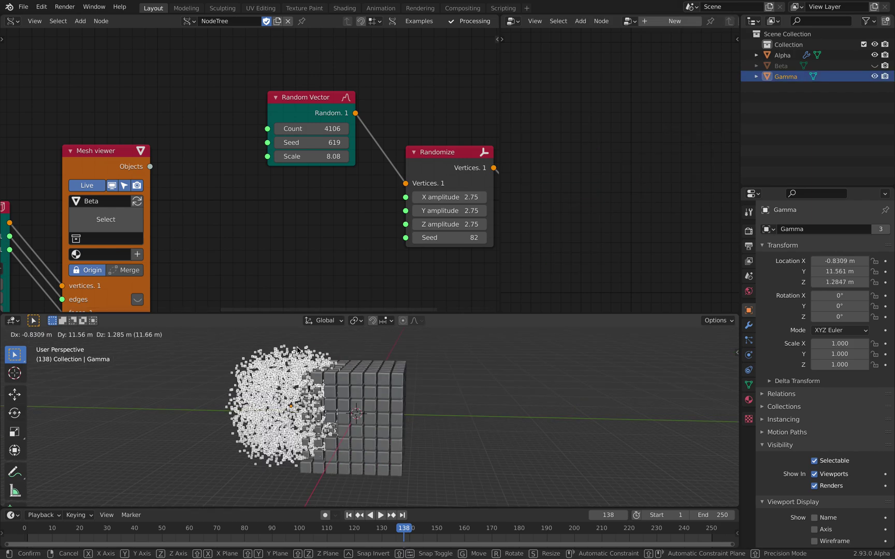
pyautogui.click(342, 398)
pyautogui.press('s')
pyautogui.click(483, 424)
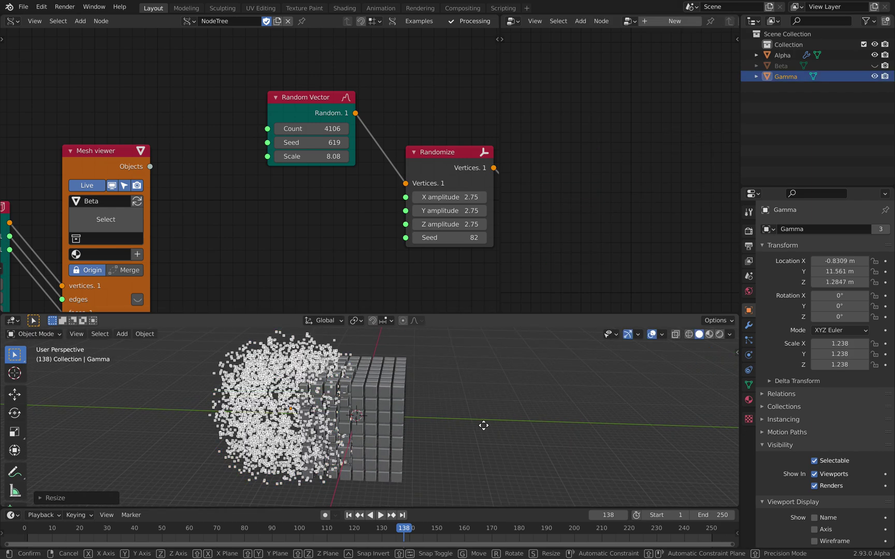
# - Move Gamma to the opposite side of the cube block, at about Y -10.92 m, and shrink it to a scale of about 0.587
pyautogui.press('g')
pyautogui.press('s')
pyautogui.click(498, 425)
pyautogui.press('g')
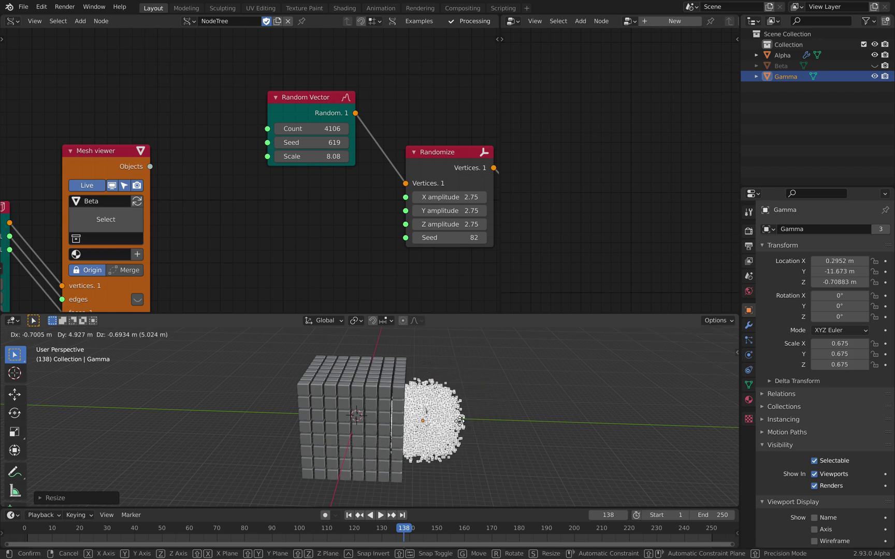
pyautogui.click(482, 425)
pyautogui.moveTo(482, 425); pyautogui.dragTo(443, 406, button='middle')
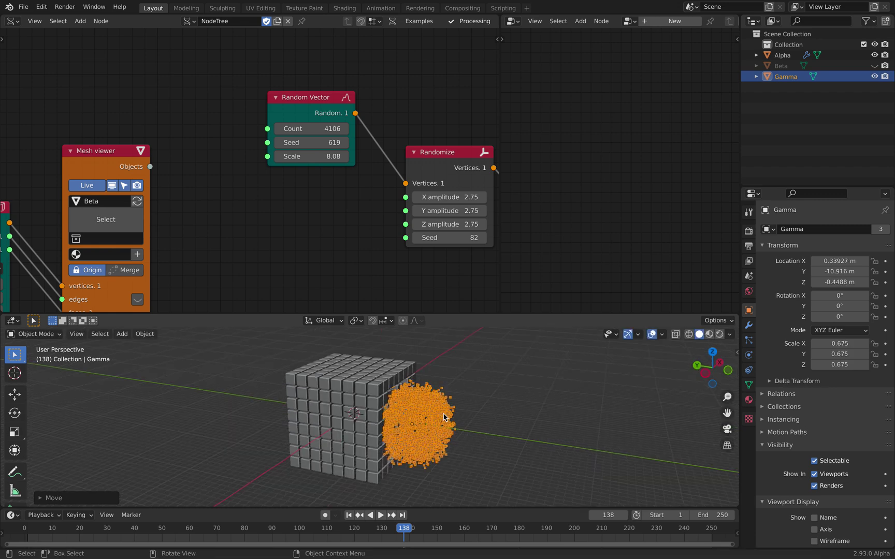
pyautogui.press('s')
pyautogui.click(464, 435)
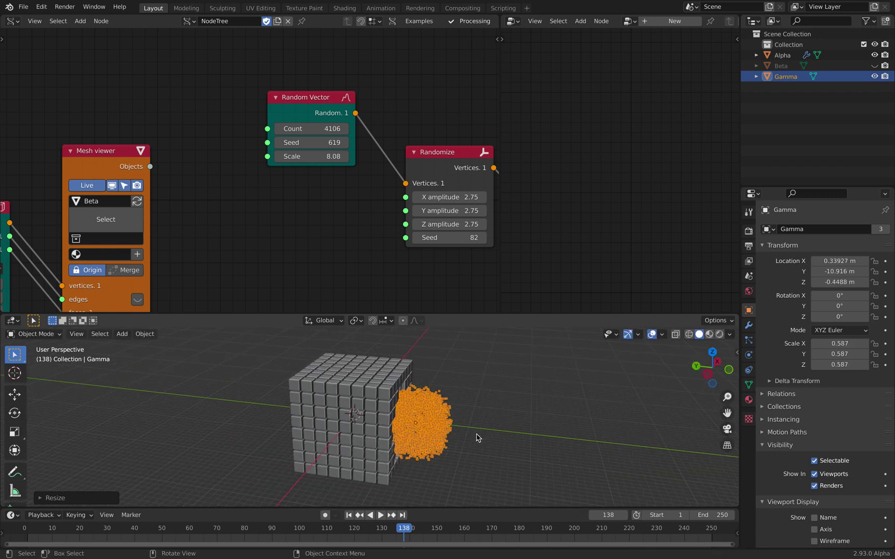
# - Move Gamma into the cube block, to about X -2.17, Y -1.20, Z 0.36 m
pyautogui.scroll(2, 465, 435)
pyautogui.press('g')
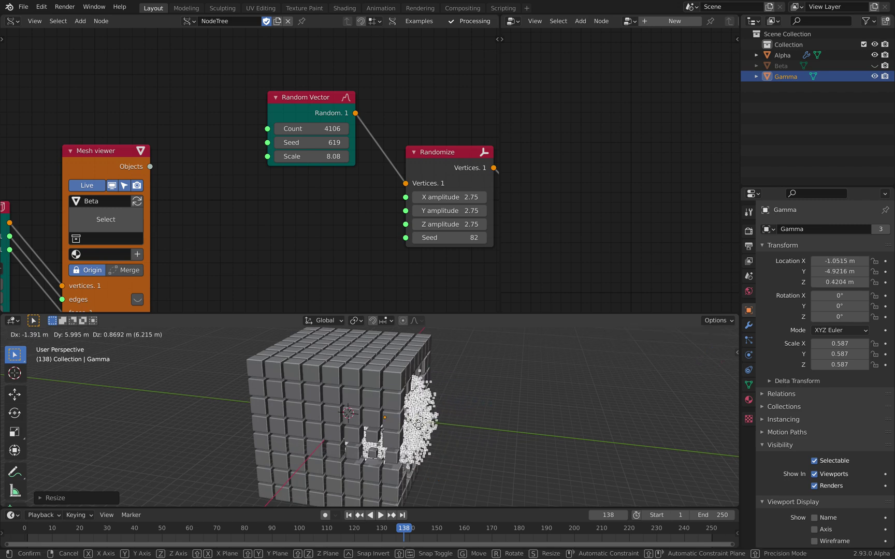
pyautogui.click(377, 434)
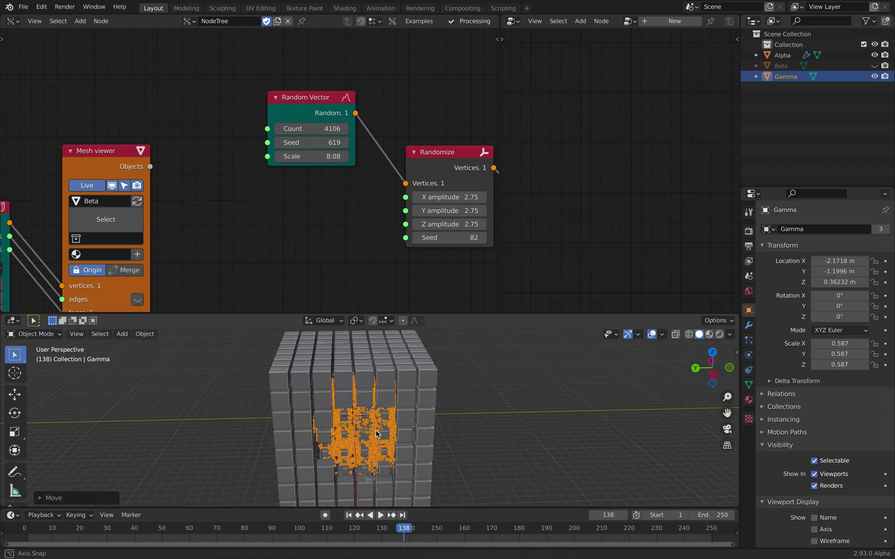
pyautogui.moveTo(376, 434); pyautogui.dragTo(397, 434, button='middle')
# - Move Gamma to the corner of the cube block, at about X -7.31, Y -1.43, Z 3.06 m
pyautogui.press('g')
pyautogui.click(332, 427)
pyautogui.moveTo(332, 427); pyautogui.dragTo(368, 405, button='middle')
pyautogui.press('g')
pyautogui.click(413, 405)
pyautogui.press('g')
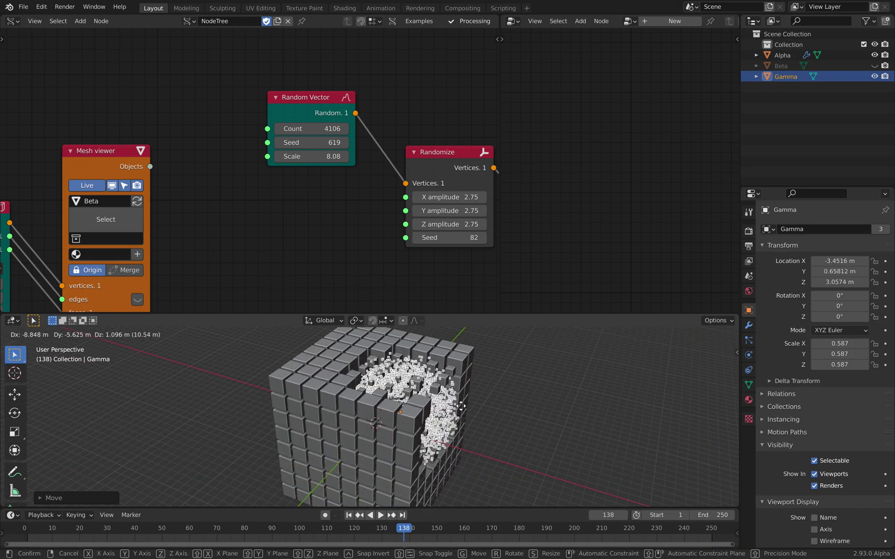
pyautogui.click(497, 406)
pyautogui.moveTo(565, 407); pyautogui.dragTo(532, 390, button='middle')
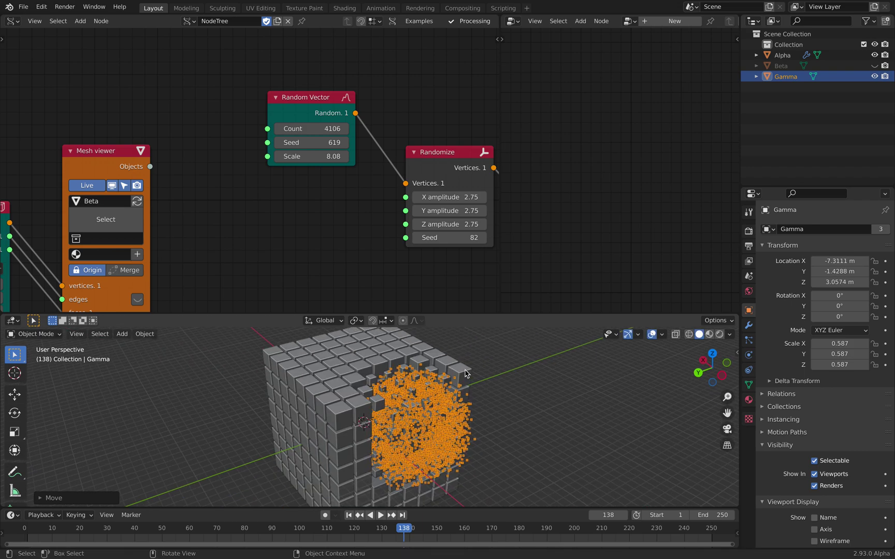
pyautogui.click(532, 390)
# - Widen the geometry node editor and bring up Alpha's whole node tree in it
pyautogui.click(783, 55)
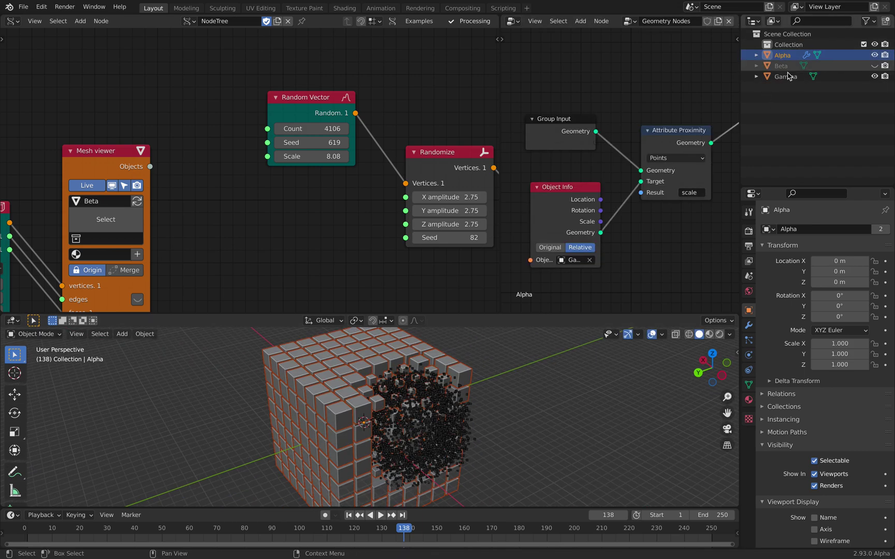
pyautogui.click(786, 77)
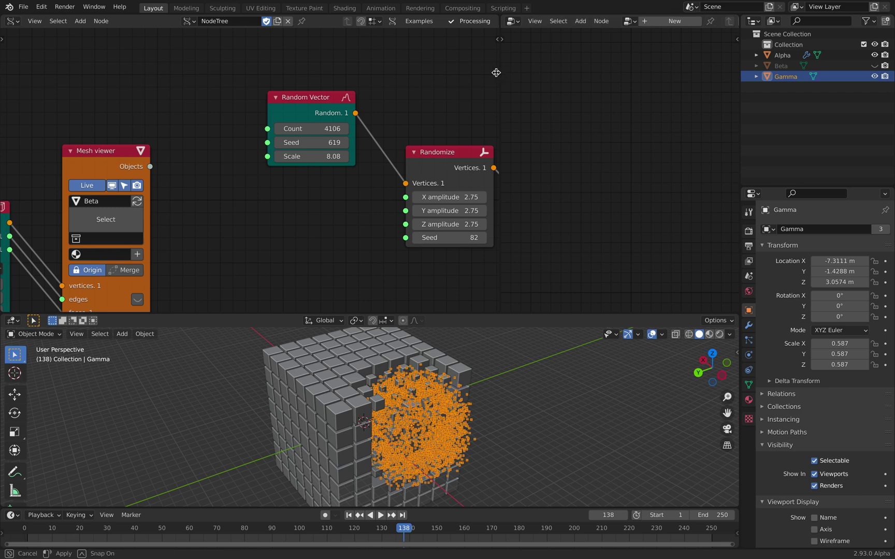
pyautogui.moveTo(496, 73); pyautogui.dragTo(240, 114)
pyautogui.click(477, 414)
pyautogui.click(466, 423)
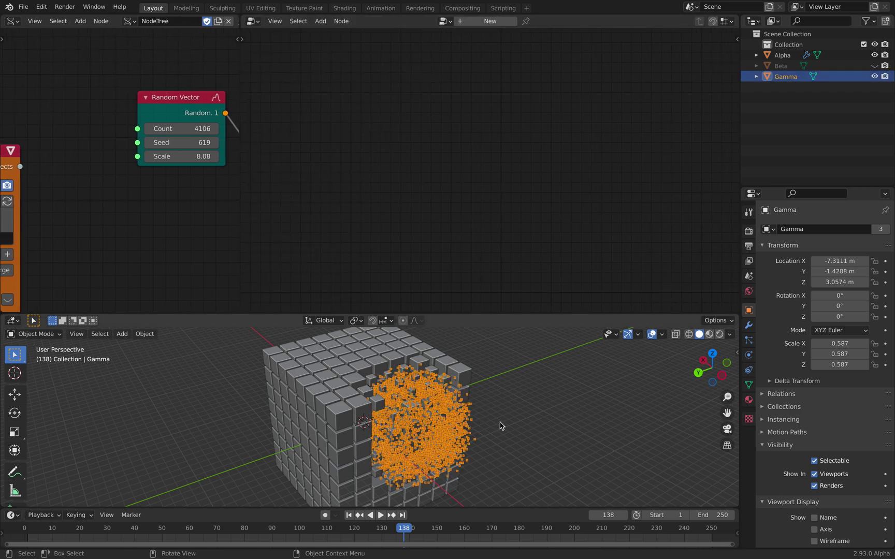
pyautogui.click(783, 55)
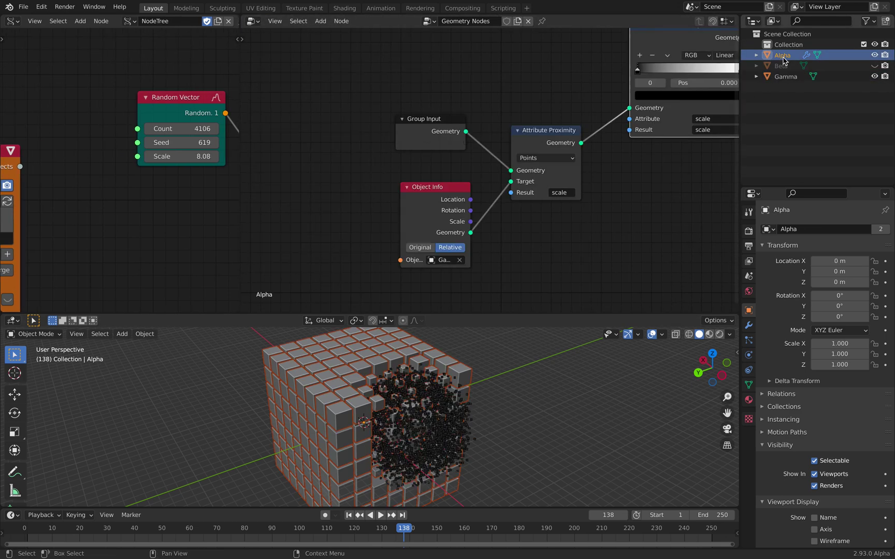
pyautogui.scroll(-3, 573, 170)
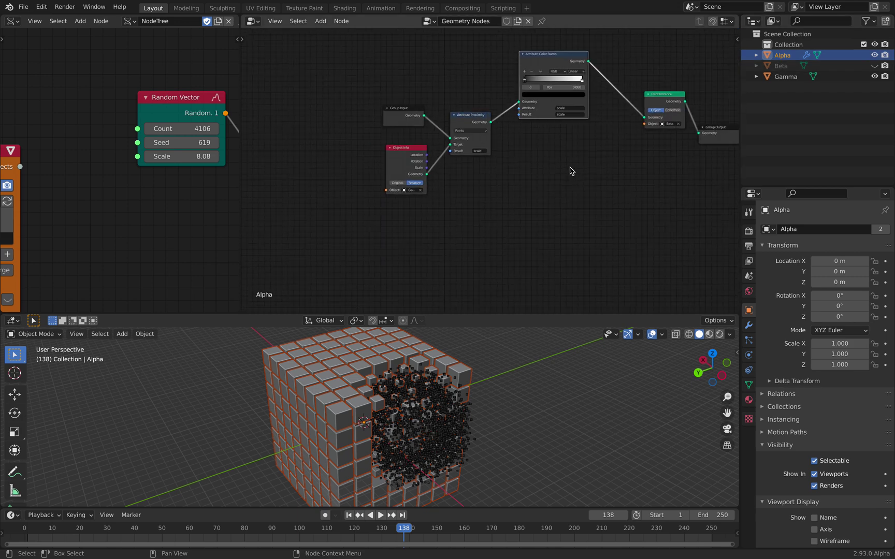
# - Select the Gamma object again and save the file as proximity_002.blend
pyautogui.click(473, 415)
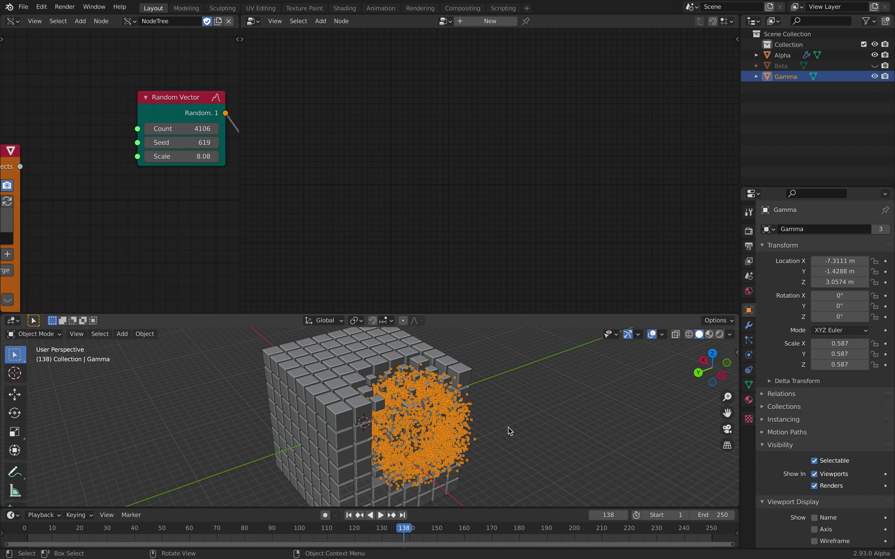
pyautogui.click(495, 419)
pyautogui.click(470, 417)
pyautogui.click(777, 55)
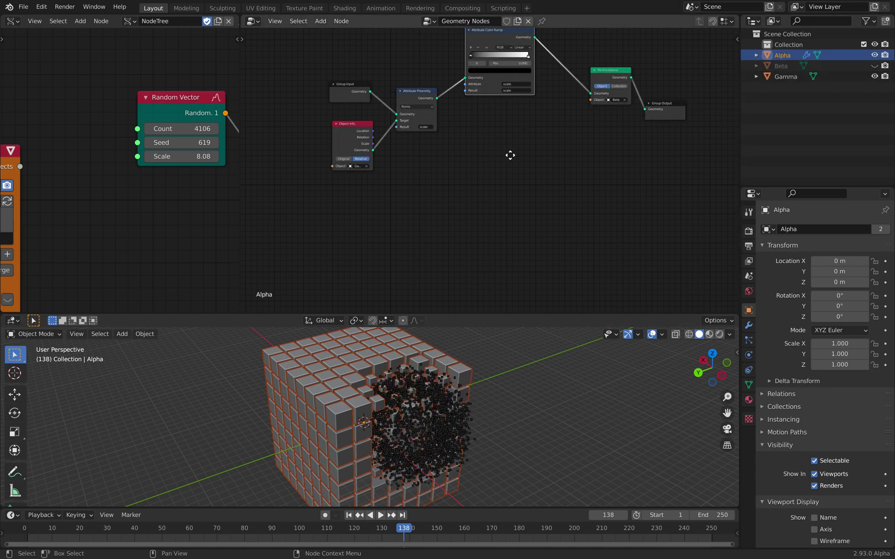
pyautogui.click(780, 78)
pyautogui.moveTo(522, 410); pyautogui.dragTo(525, 413, button='middle')
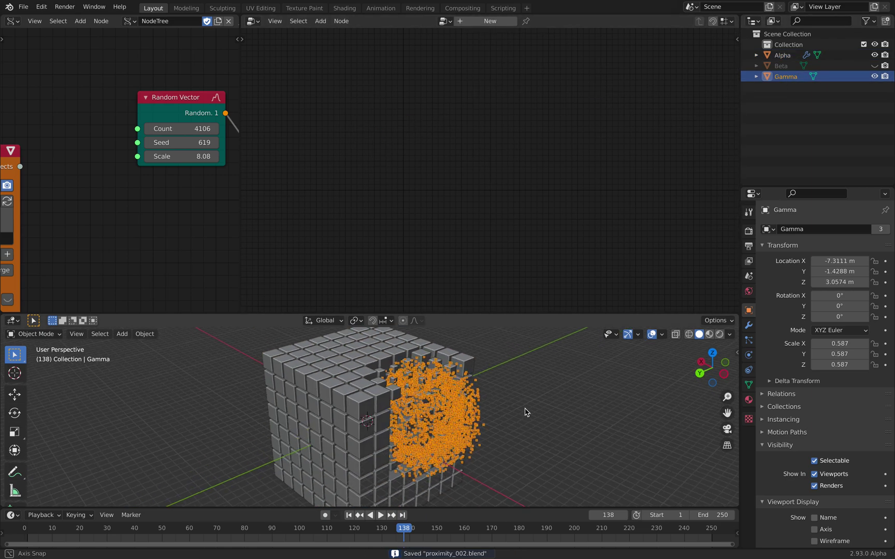
pyautogui.scroll(3, 525, 413)
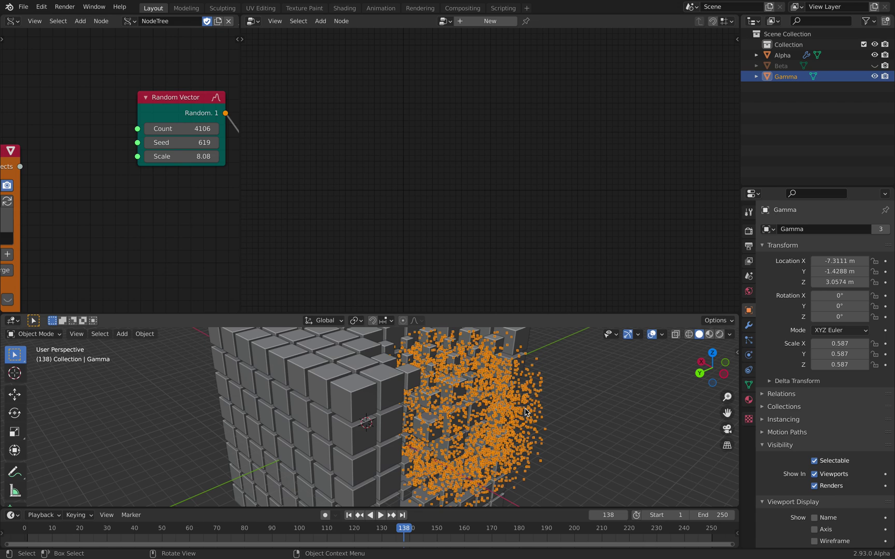
pyautogui.scroll(-4, 524, 413)
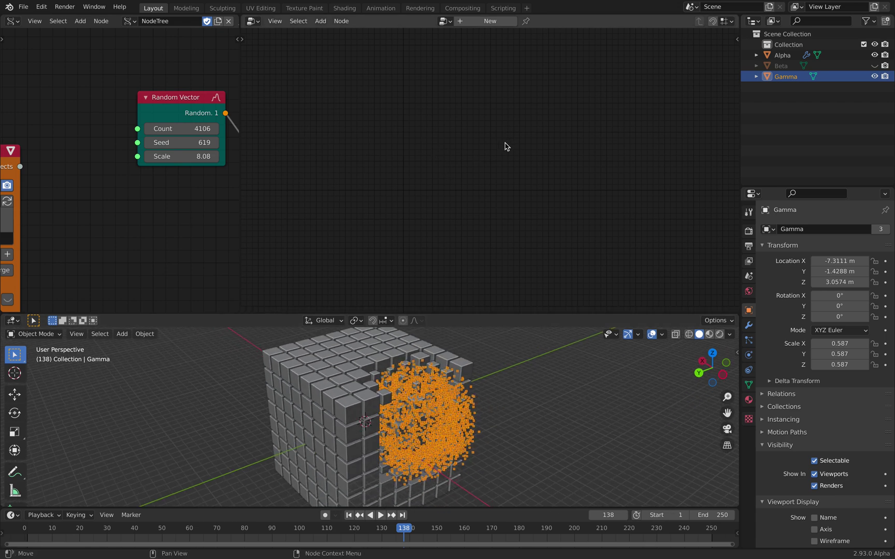
# - Create a new geometry node tree for Gamma and place a Points to Volume node above the existing link
pyautogui.click(473, 24)
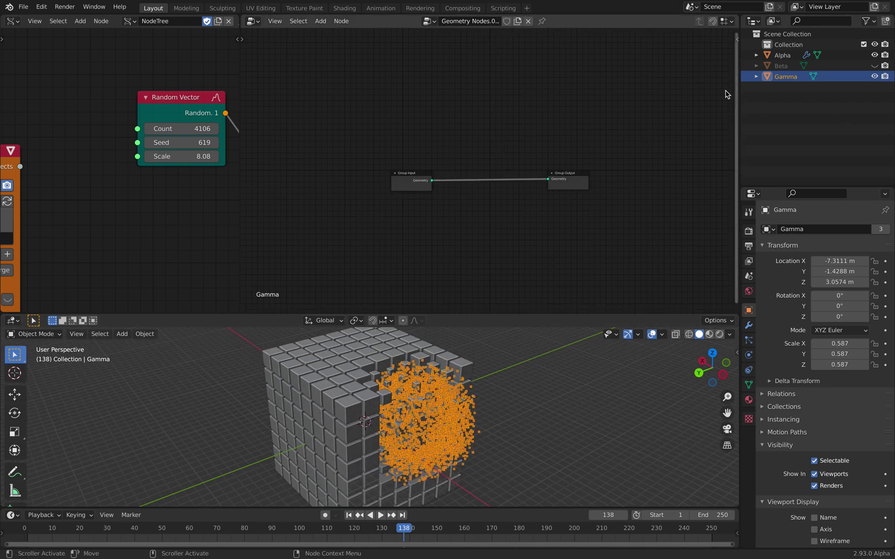
pyautogui.hotkey('shift', 'a')
pyautogui.moveTo(451, 136)
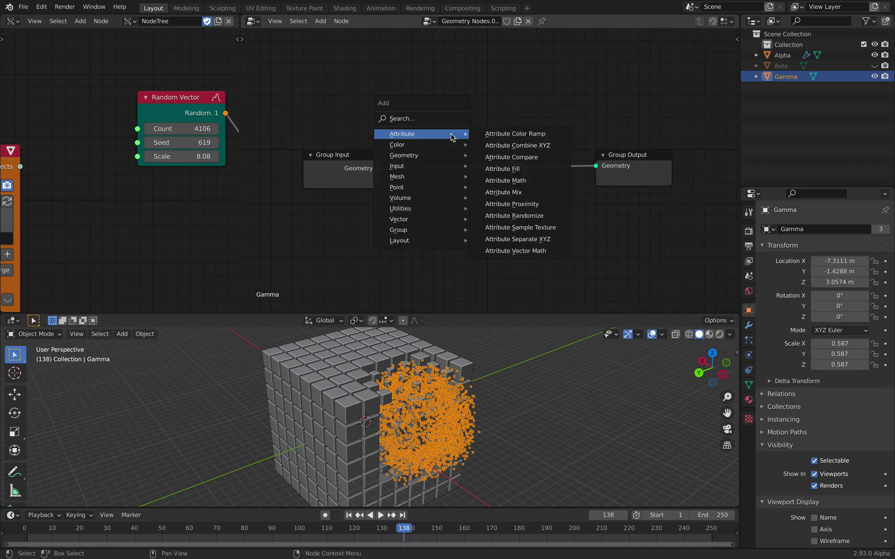
pyautogui.click(451, 119)
pyautogui.write('point to')
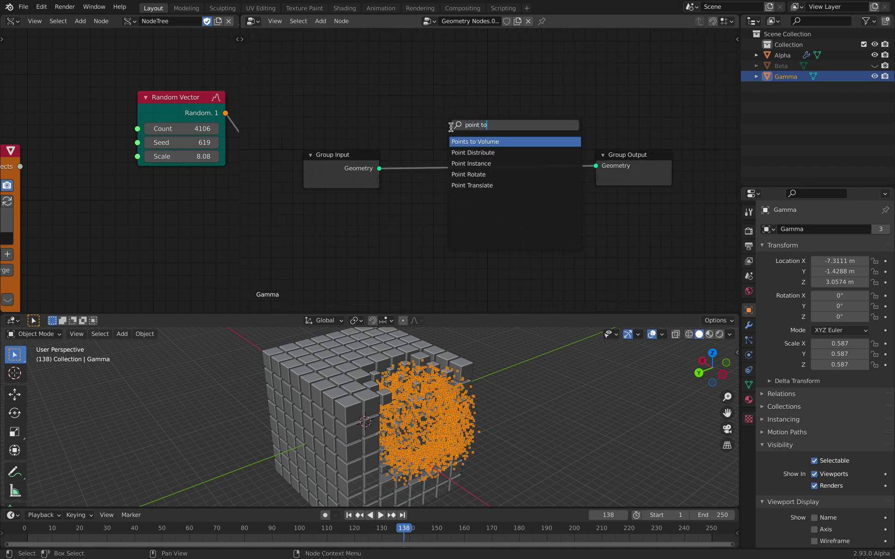
pyautogui.press('Return')
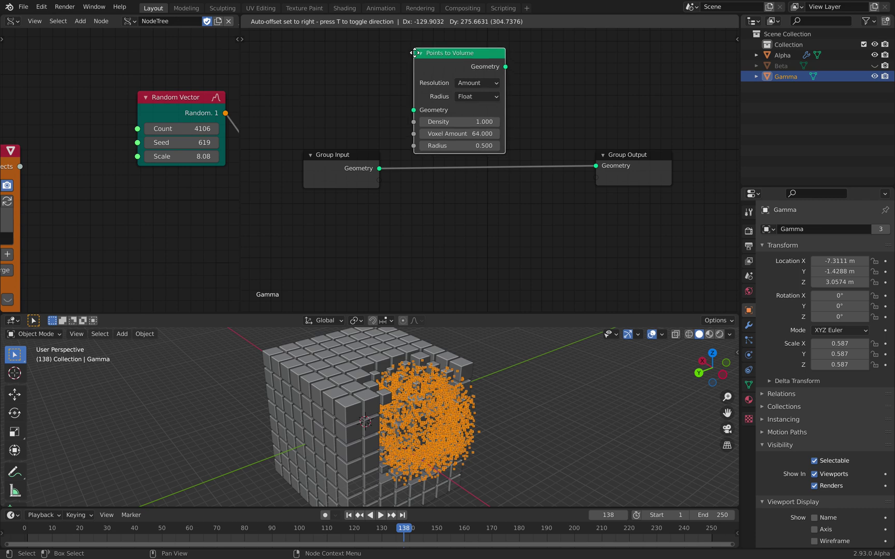
pyautogui.click(413, 50)
# - Add a Volume to Mesh node beside the Points to Volume node
pyautogui.moveTo(552, 70); pyautogui.dragTo(560, 93, button='middle')
pyautogui.hotkey('shift', 'a')
pyautogui.click(557, 92)
pyautogui.write('vol')
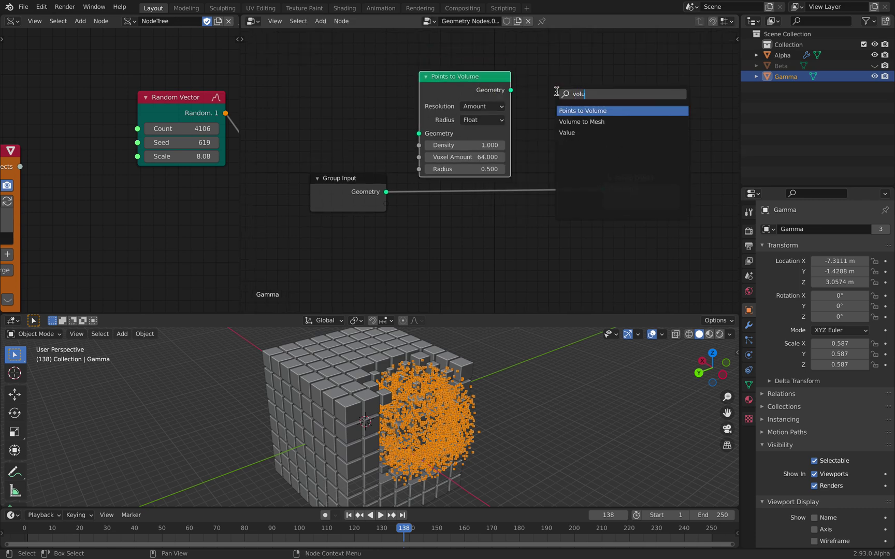
pyautogui.write('u')
pyautogui.press('Down')
pyautogui.press('Return')
pyautogui.click(567, 80)
# - Wire Group Input through Points to Volume and Volume to Mesh into Group Output, and set the Points to Volume Radius to 1.12
pyautogui.moveTo(386, 192); pyautogui.dragTo(416, 141)
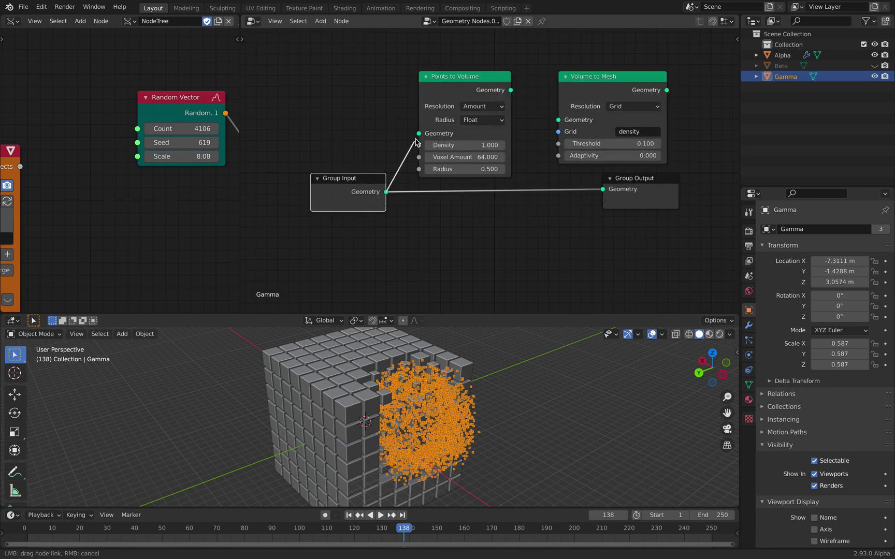
pyautogui.click(513, 93)
pyautogui.moveTo(569, 121); pyautogui.dragTo(569, 121)
pyautogui.moveTo(622, 83); pyautogui.dragTo(599, 81)
pyautogui.moveTo(670, 178); pyautogui.dragTo(737, 177)
pyautogui.moveTo(645, 89); pyautogui.dragTo(677, 189)
pyautogui.moveTo(486, 374); pyautogui.dragTo(474, 375, button='middle')
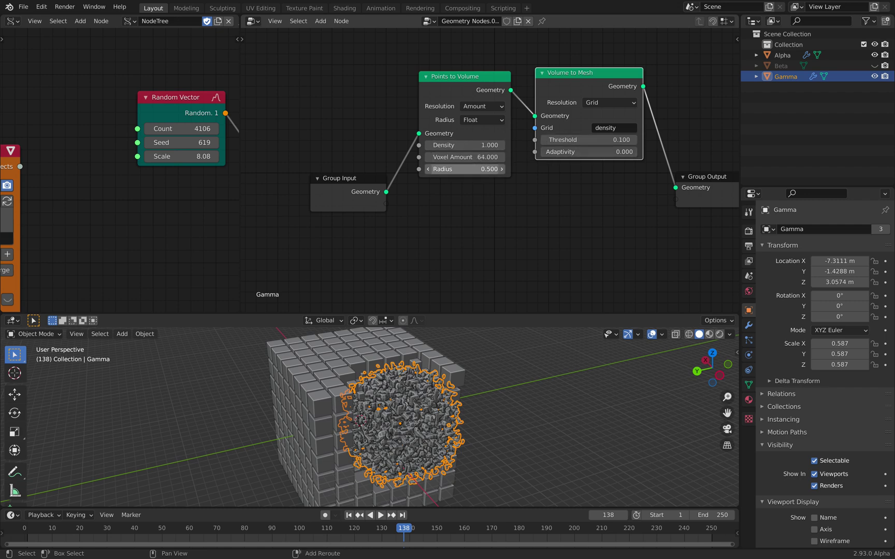
pyautogui.keyDown('shift'); pyautogui.moveTo(482, 169); pyautogui.dragTo(542, 169); pyautogui.keyUp('shift')
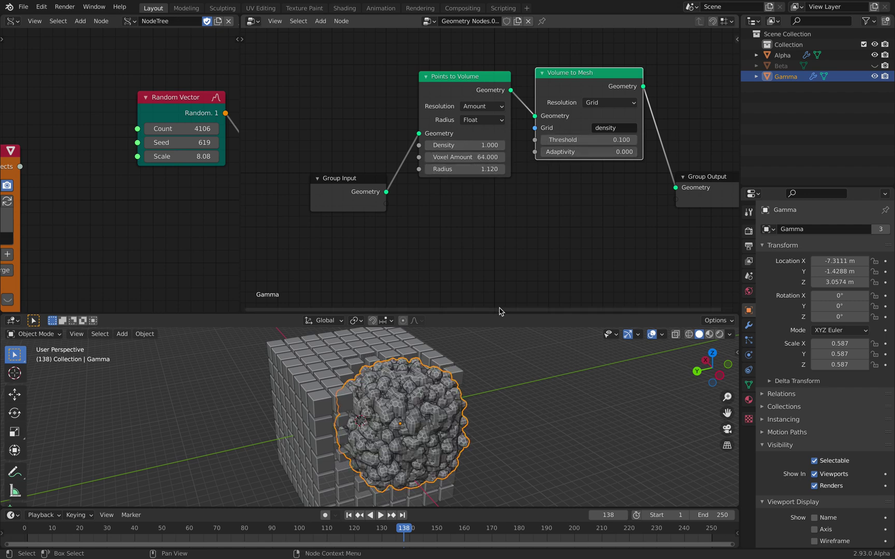
# - Select Alpha and check the target geometry options of its Attribute Proximity node, leaving Points chosen
pyautogui.click(383, 340)
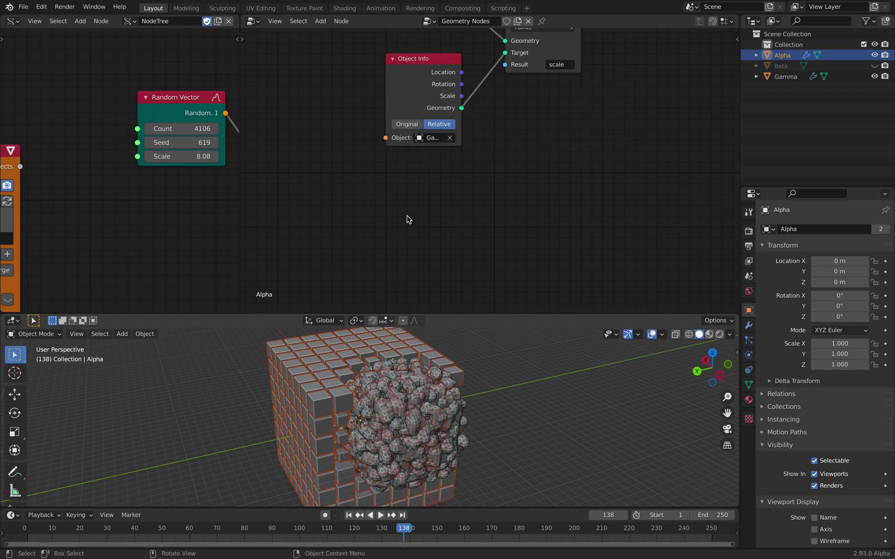
pyautogui.moveTo(496, 163); pyautogui.dragTo(482, 230, button='middle')
pyautogui.scroll(-4, 490, 181)
pyautogui.moveTo(485, 194); pyautogui.dragTo(471, 230, button='middle')
pyautogui.scroll(9, 492, 168)
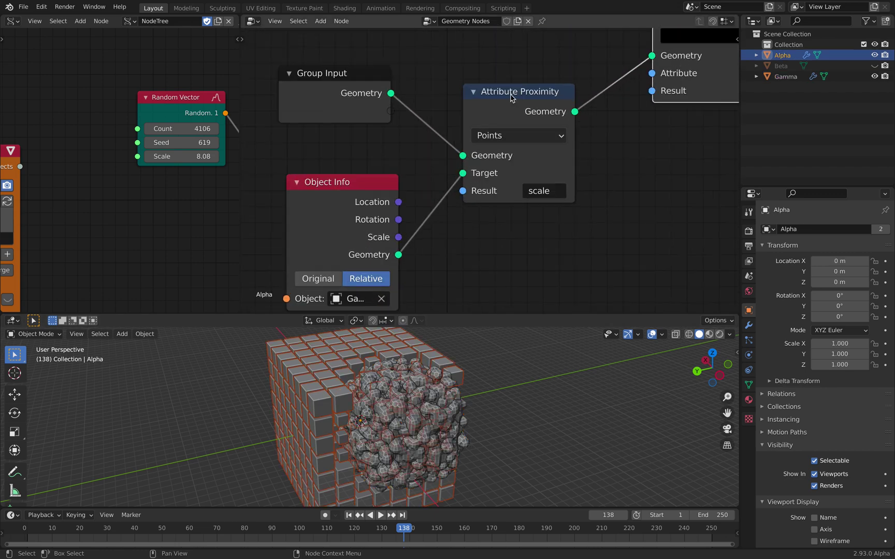
pyautogui.click(514, 136)
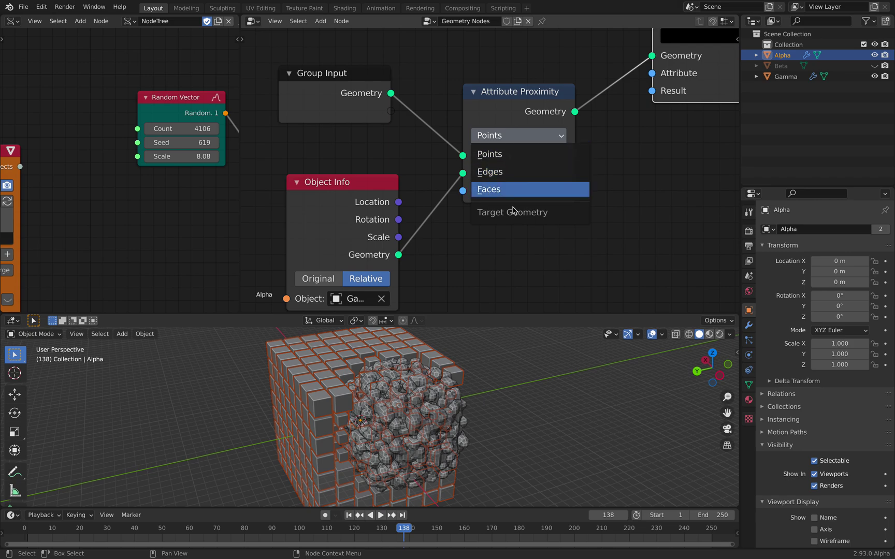
pyautogui.scroll(-2, 612, 168)
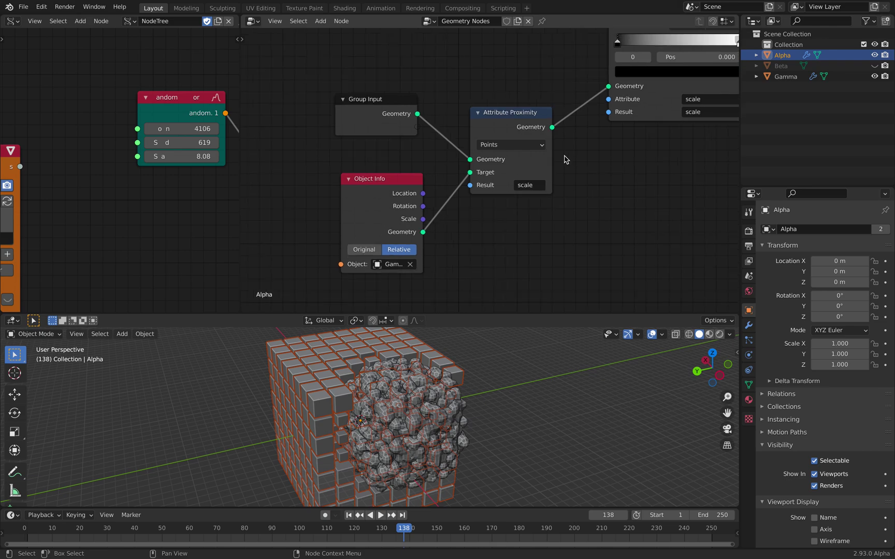
# - Move Alpha's Attribute Proximity and Object Info nodes slightly up and closer to the color ramp
pyautogui.moveTo(520, 136); pyautogui.dragTo(539, 120)
pyautogui.moveTo(404, 179); pyautogui.dragTo(431, 156)
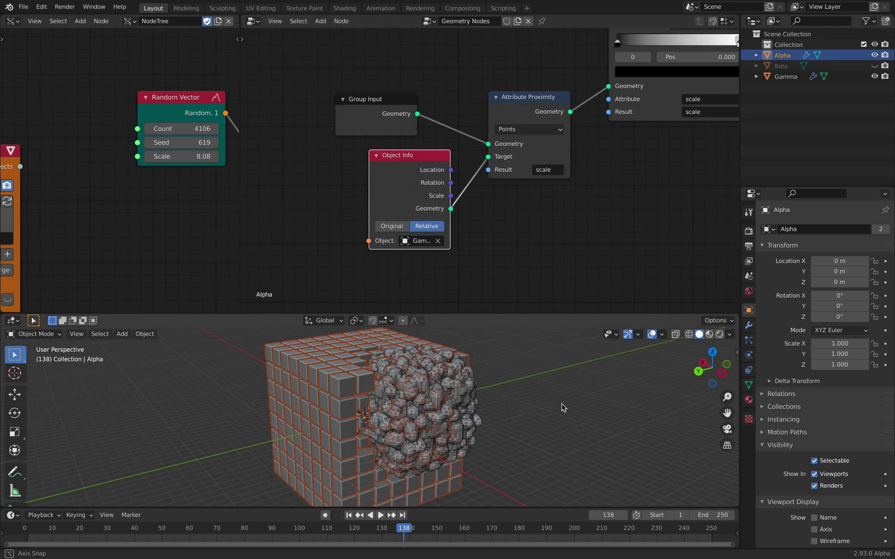
pyautogui.moveTo(562, 408); pyautogui.dragTo(534, 405, button='middle')
# - Select Gamma, set the Random Vector Count to 100, and clear Gamma's location and scale
pyautogui.click(464, 368)
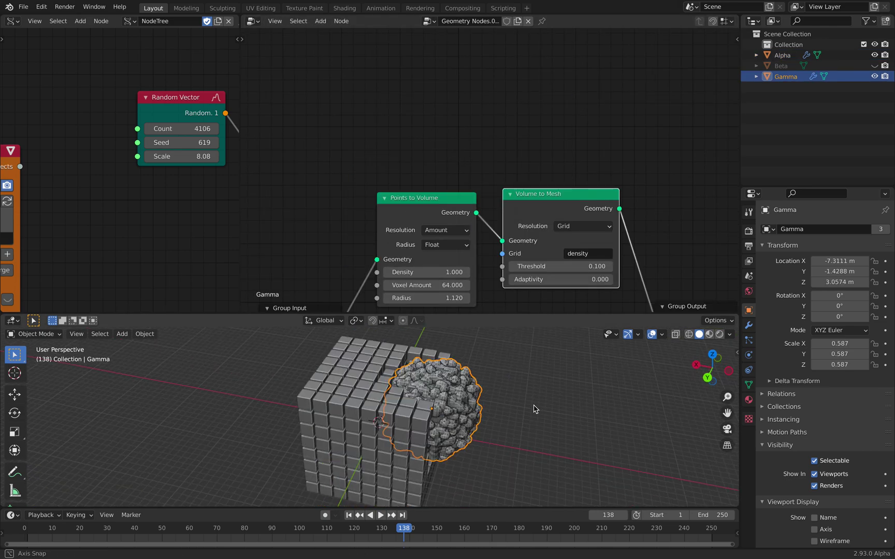
pyautogui.moveTo(181, 130); pyautogui.dragTo(199, 135, button='middle')
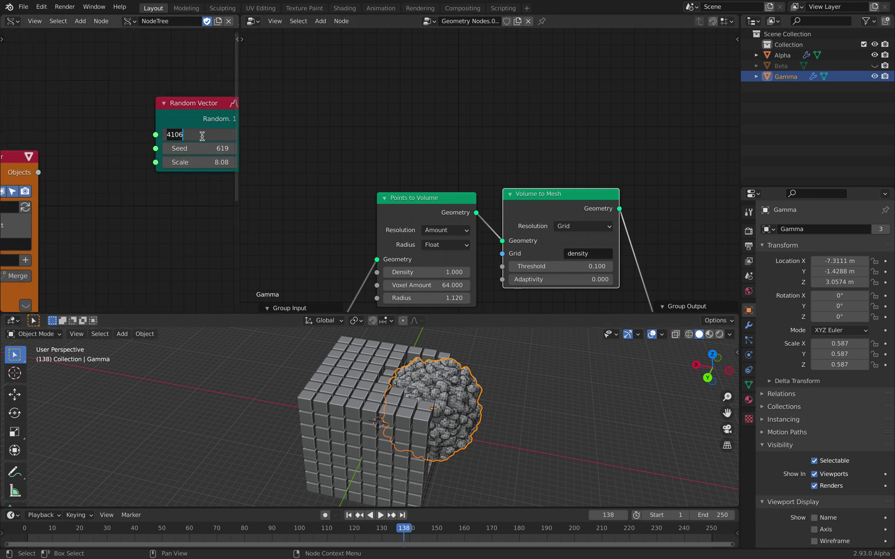
pyautogui.write('0')
pyautogui.press('Return')
pyautogui.hotkey('alt', 'g')
pyautogui.hotkey('alt', 's')
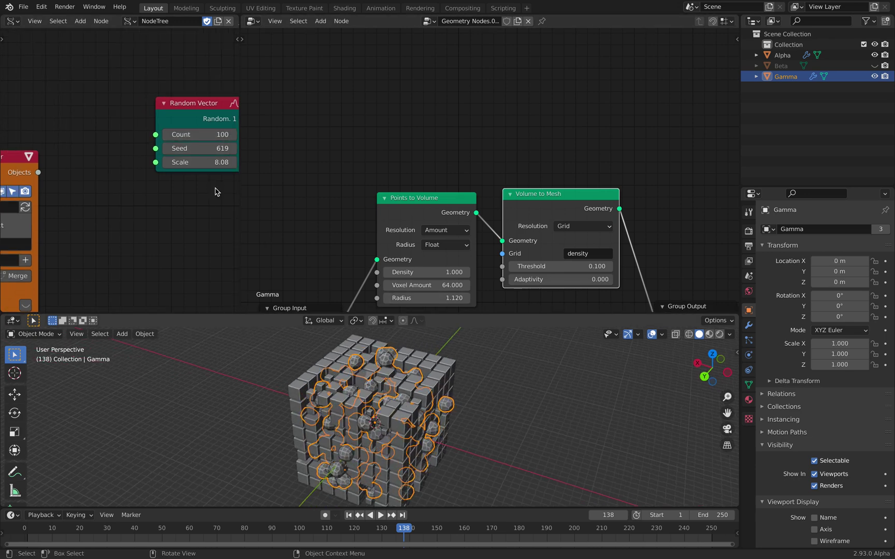
# - Reduce the Random Vector Scale to 6.04 and keep Gamma selected with its volume nodes in view
pyautogui.moveTo(199, 162)
pyautogui.mouseDown()
pyautogui.moveTo(166, 162)
pyautogui.moveTo(189, 163)
pyautogui.mouseUp()
pyautogui.moveTo(446, 416); pyautogui.dragTo(357, 403, button='middle')
pyautogui.click(435, 388)
pyautogui.moveTo(436, 391); pyautogui.dragTo(444, 416, button='middle')
pyautogui.moveTo(431, 236); pyautogui.dragTo(465, 131, button='middle')
pyautogui.moveTo(438, 421)
pyautogui.mouseDown(button='middle')
pyautogui.moveTo(435, 435)
pyautogui.moveTo(437, 412)
pyautogui.mouseUp(button='middle')
pyautogui.click(366, 402)
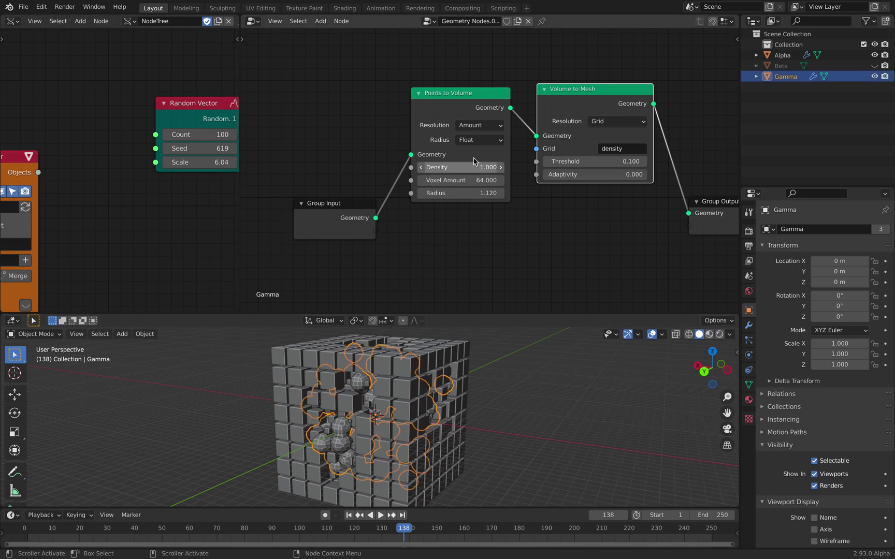
# - Set the Points to Volume Density to 5.6 and Radius to 2.02
pyautogui.scroll(-1, 476, 147)
pyautogui.scroll(1, 488, 168)
pyautogui.moveTo(488, 167); pyautogui.dragTo(513, 168)
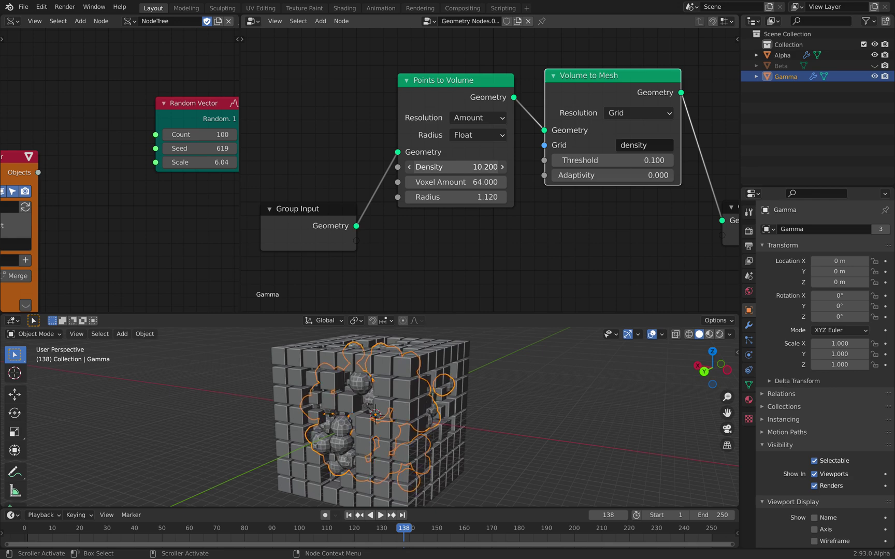
pyautogui.moveTo(615, 168); pyautogui.dragTo(551, 168)
pyautogui.moveTo(467, 197)
pyautogui.mouseDown()
pyautogui.moveTo(526, 197)
pyautogui.moveTo(442, 196)
pyautogui.moveTo(471, 197)
pyautogui.mouseUp()
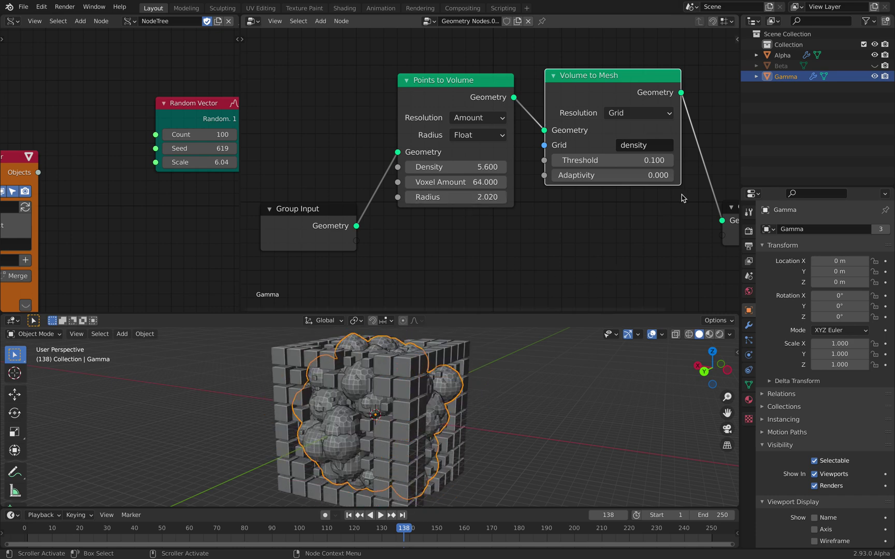
# - Hide Gamma in the viewport and save the file
pyautogui.click(876, 78)
pyautogui.moveTo(539, 428); pyautogui.dragTo(399, 393, button='middle')
pyautogui.hotkey('ctrl', 's')
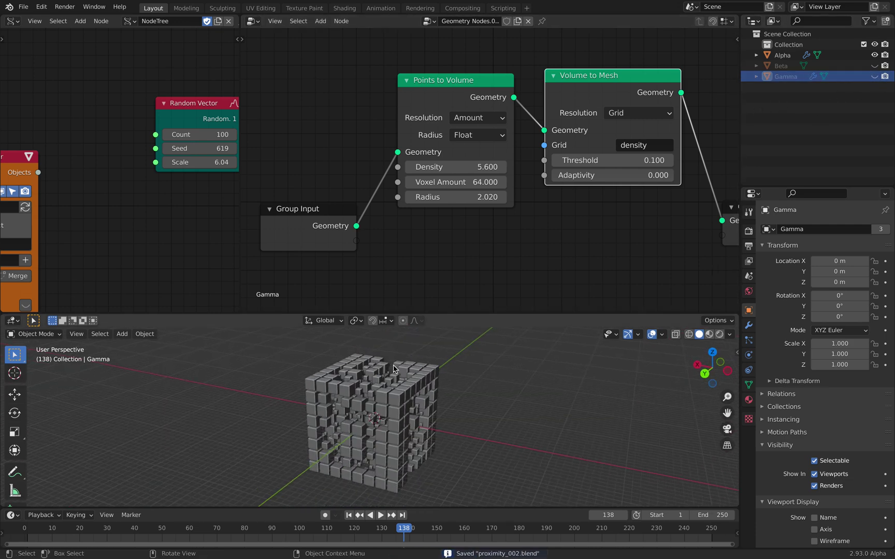
pyautogui.scroll(-1, 460, 181)
# - Select Alpha and tidy its node tree, repositioning the proximity, Attribute Color Ramp and Point Instance nodes closer together
pyautogui.click(777, 56)
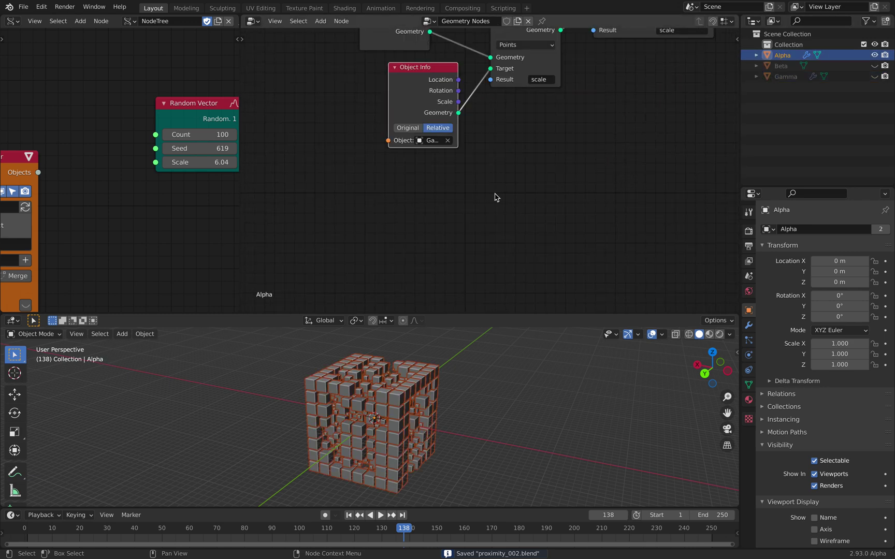
pyautogui.scroll(-1, 450, 190)
pyautogui.moveTo(368, 88); pyautogui.dragTo(321, 188, button='middle')
pyautogui.scroll(1, 345, 139)
pyautogui.moveTo(345, 139); pyautogui.dragTo(355, 117)
pyautogui.moveTo(435, 122); pyautogui.dragTo(366, 131, button='middle')
pyautogui.moveTo(397, 143); pyautogui.dragTo(392, 129)
pyautogui.moveTo(535, 62); pyautogui.dragTo(537, 81)
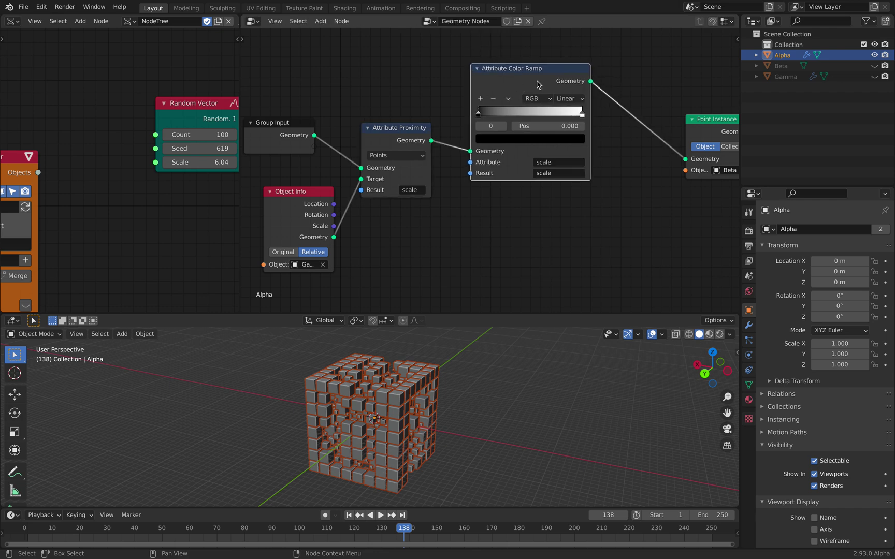
pyautogui.moveTo(522, 114); pyautogui.dragTo(589, 112)
pyautogui.moveTo(721, 125); pyautogui.dragTo(664, 106)
pyautogui.moveTo(640, 104); pyautogui.dragTo(429, 103, button='middle')
pyautogui.scroll(2, 428, 396)
# - Widen the Sverchok node editor and set the Box node's Size to 1.44
pyautogui.moveTo(80, 195); pyautogui.dragTo(204, 181, button='middle')
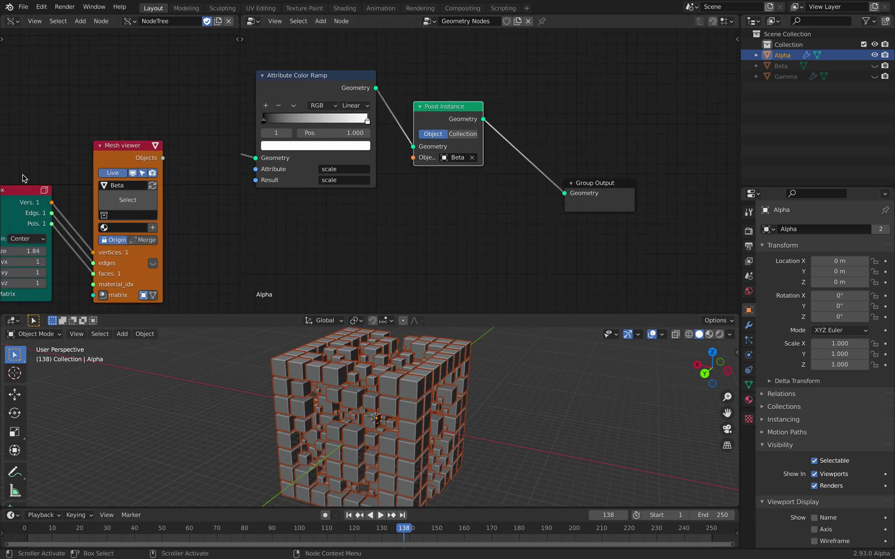
pyautogui.moveTo(279, 79); pyautogui.dragTo(525, 93)
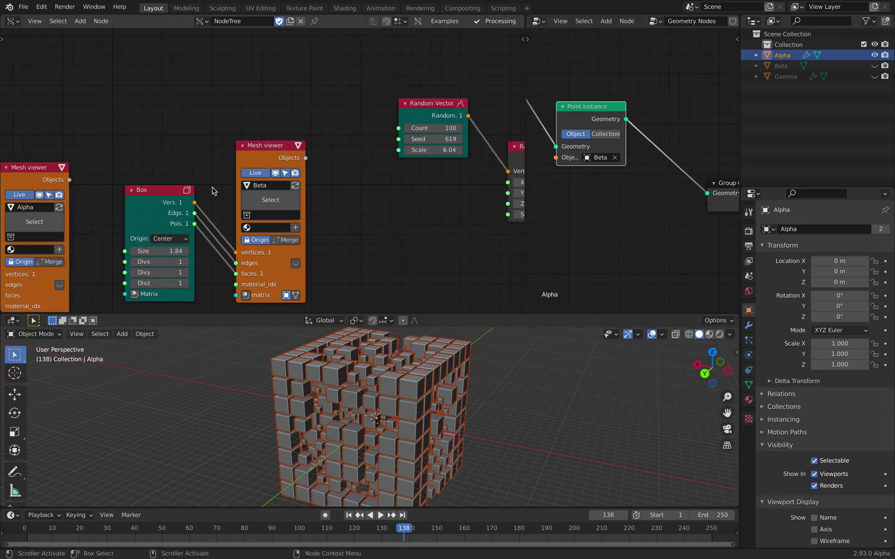
pyautogui.moveTo(131, 204); pyautogui.dragTo(204, 130, button='middle')
pyautogui.moveTo(215, 132); pyautogui.dragTo(218, 121)
pyautogui.scroll(2, 228, 162)
pyautogui.moveTo(227, 163); pyautogui.dragTo(200, 164)
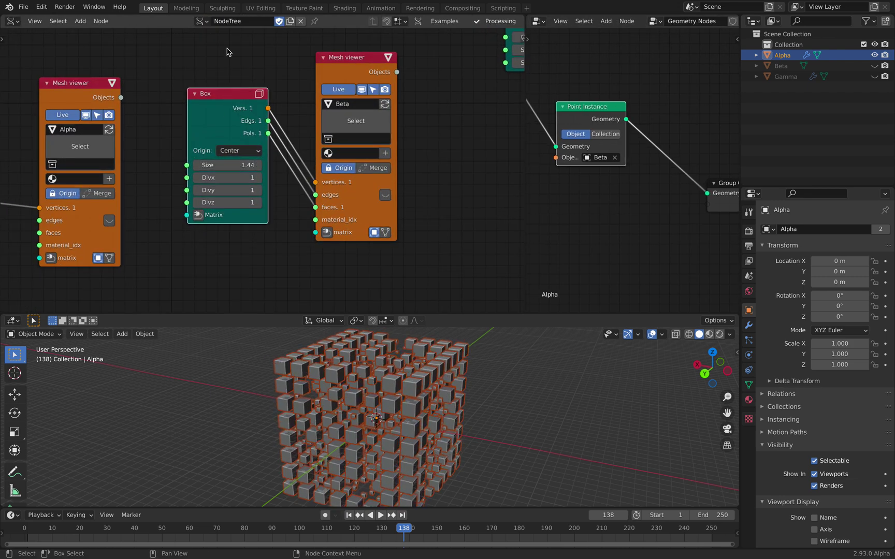
# - Move the Box node down to free space beside Beta's Mesh viewer, and save the file
pyautogui.press('g')
pyautogui.click(240, 176)
pyautogui.hotkey('ctrl', 's')
# - Add a Suzanne node and connect its vertices, edges and faces to Beta's Mesh viewer in place of the Box
pyautogui.hotkey('shift', 'a')
pyautogui.click(228, 103)
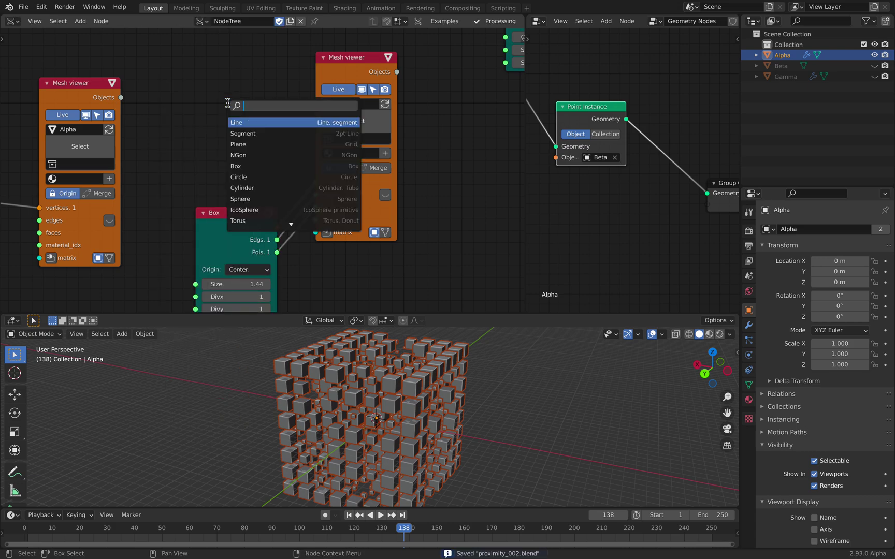
pyautogui.write('suza')
pyautogui.press('Return')
pyautogui.click(179, 92)
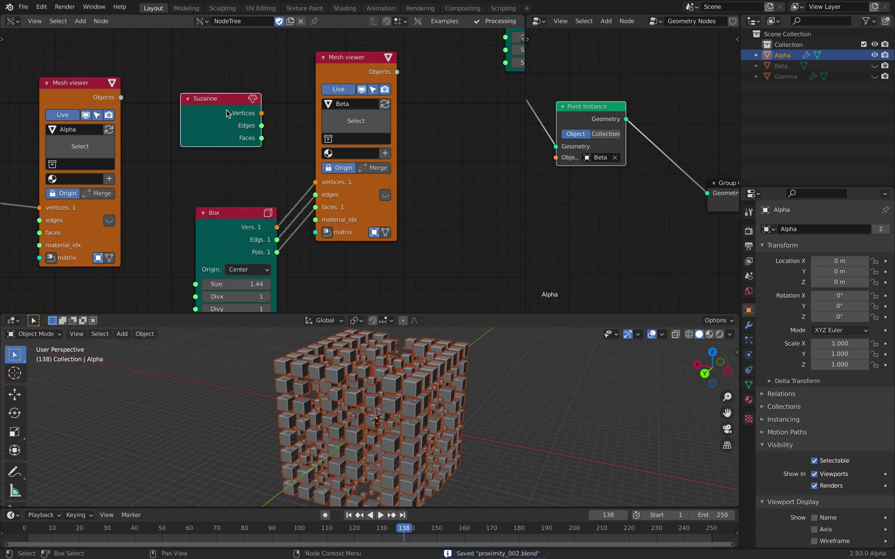
pyautogui.keyDown('shift'); pyautogui.click(333, 75); pyautogui.keyUp('shift')
pyautogui.hotkey('shift', 'f')
# - Select Gamma and show it in the viewport again among the Suzanne instances
pyautogui.scroll(3, 455, 472)
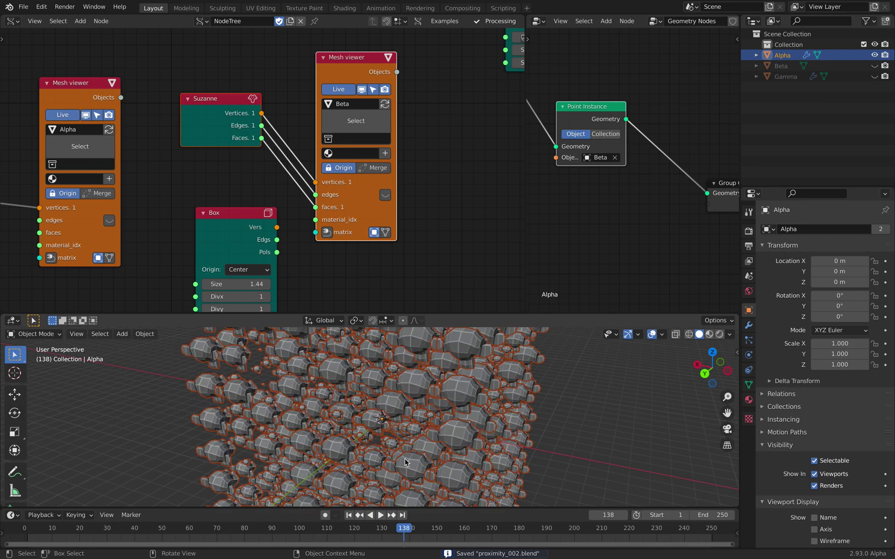
pyautogui.moveTo(405, 460); pyautogui.dragTo(289, 459, button='middle')
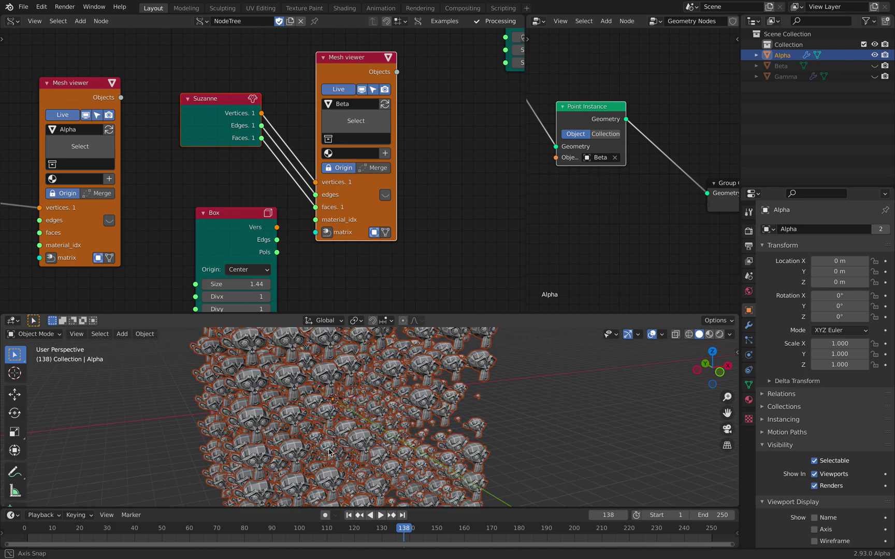
pyautogui.click(539, 409)
pyautogui.keyDown('alt'); pyautogui.moveTo(525, 410); pyautogui.dragTo(487, 409, button='middle'); pyautogui.keyUp('alt')
pyautogui.scroll(-3, 486, 391)
pyautogui.click(783, 77)
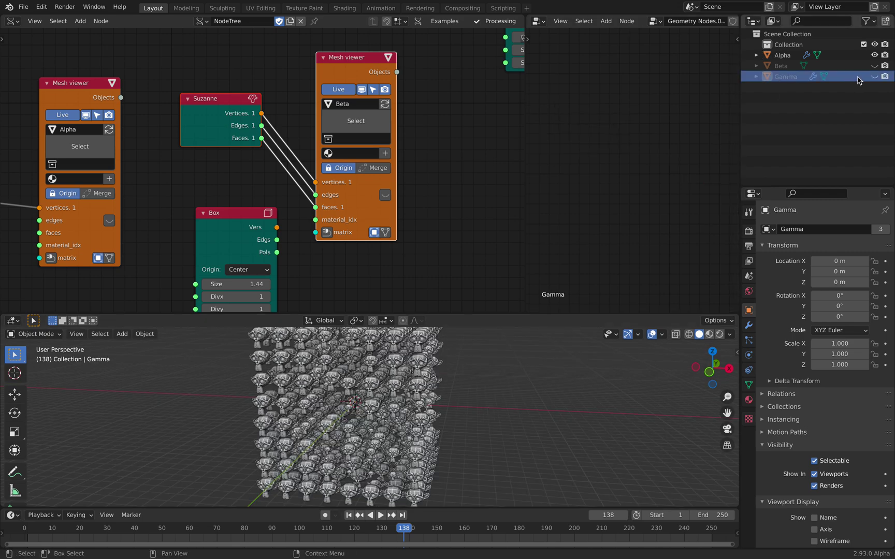
pyautogui.click(875, 77)
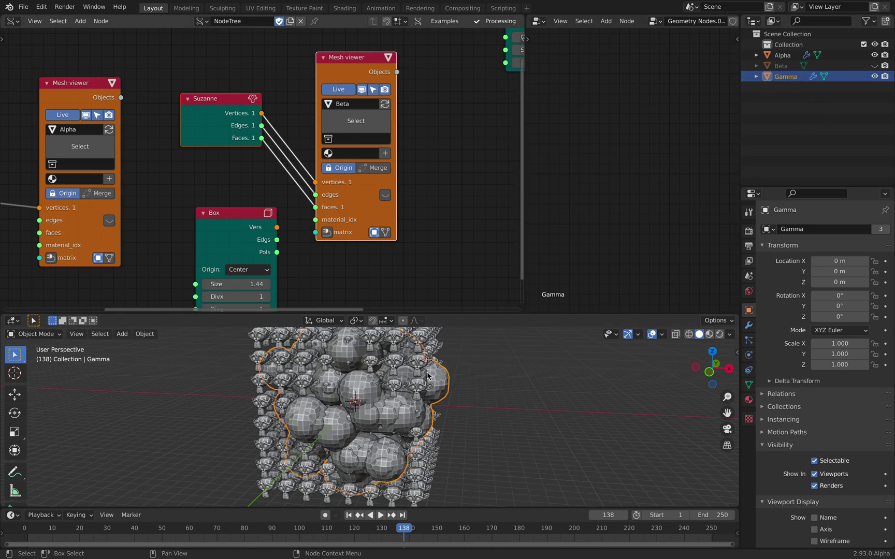
# - Move Gamma to about X -4.29, Y -1.31, Z -1.74 m and scale it to about 0.577
pyautogui.press('g')
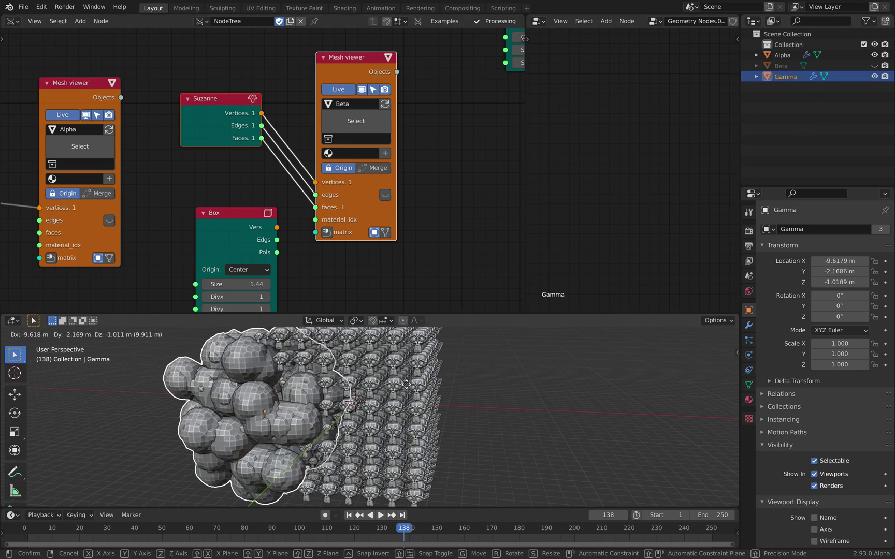
pyautogui.click(430, 409)
pyautogui.press('s')
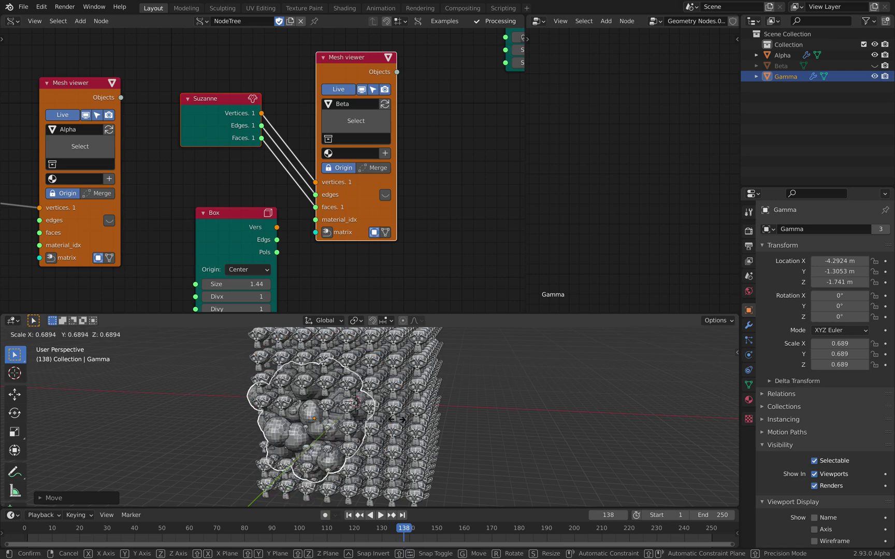
pyautogui.click(399, 423)
# - Move Gamma to about X 2.03, Y 0.21, Z -0.73 m and scale it up to about 1.074
pyautogui.press('g')
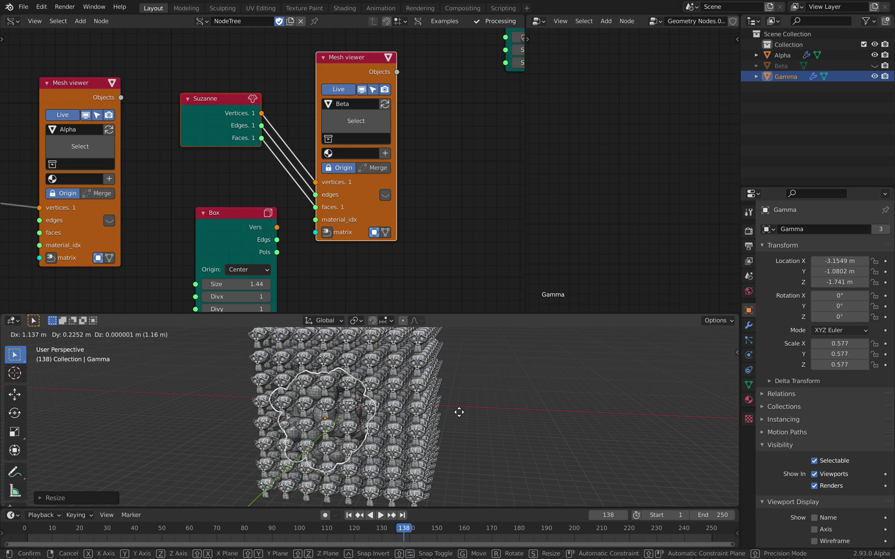
pyautogui.click(459, 413)
pyautogui.press('s')
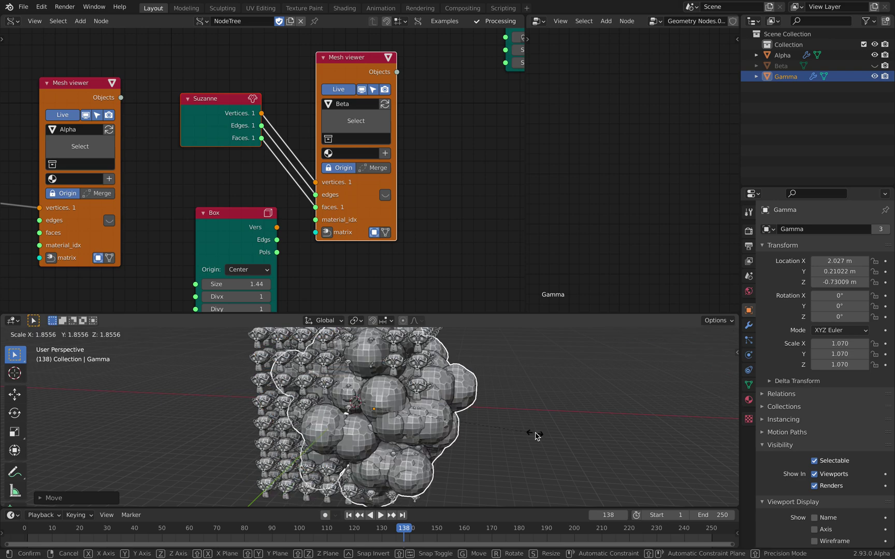
pyautogui.click(536, 437)
# - Play the animation, deselect Gamma, and stop playback at about frame 176
pyautogui.press('space')
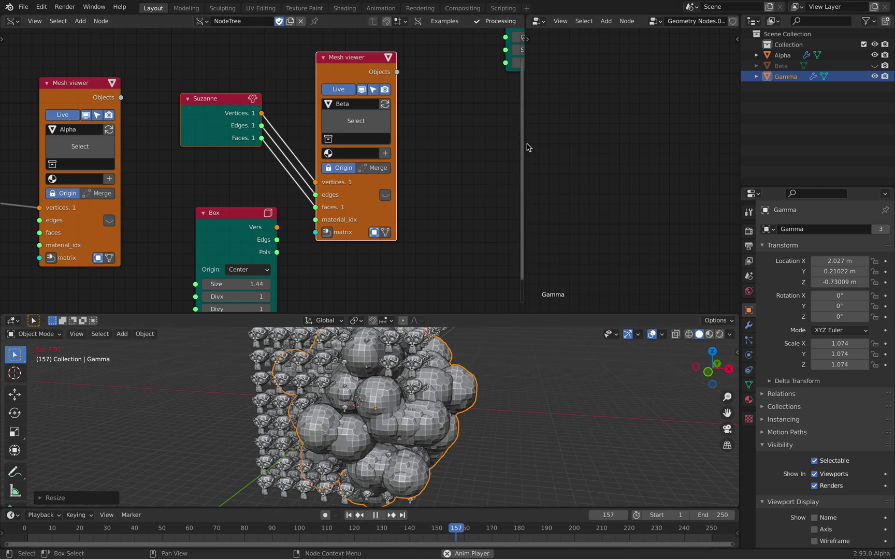
pyautogui.click(564, 373)
pyautogui.press('space')
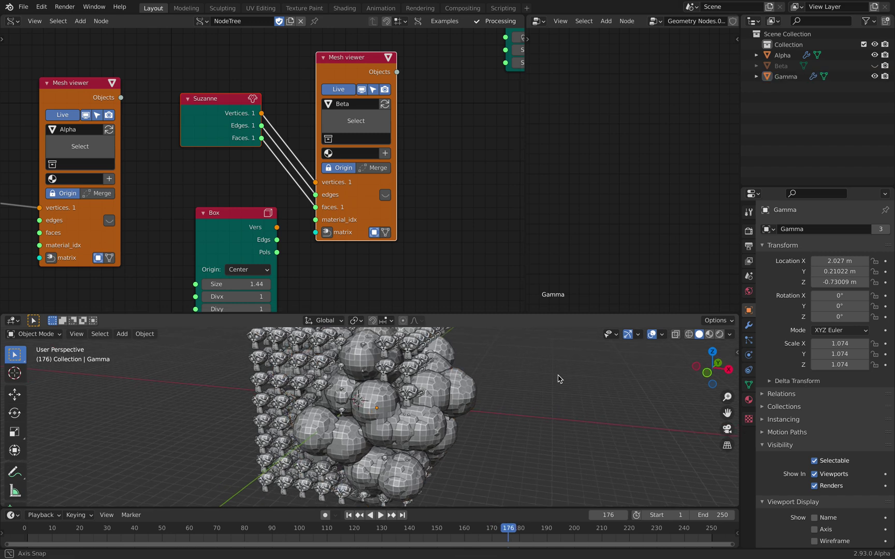